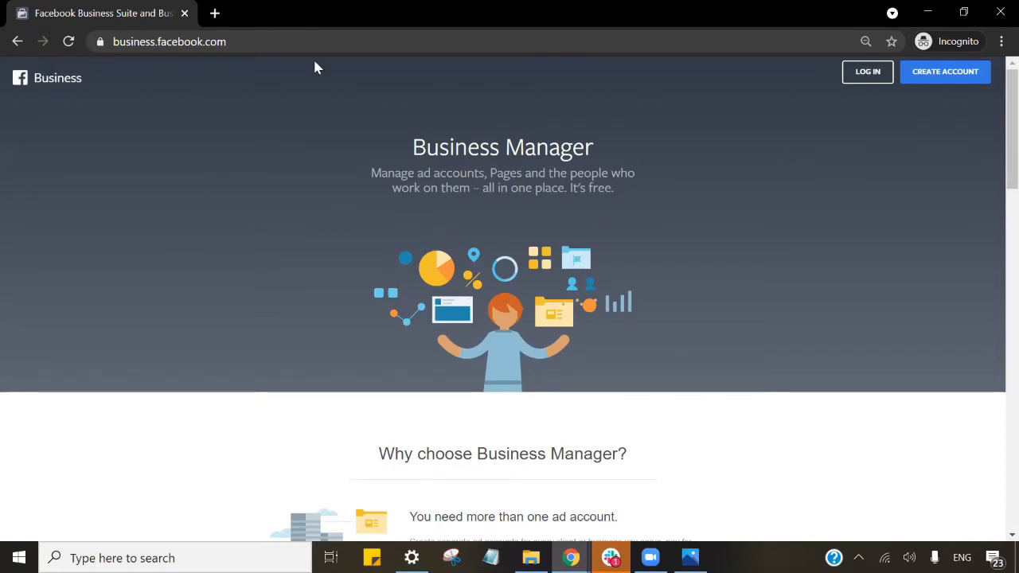
Check the business.facebook.com address unchanged, then scroll through the Business Manager landing page.
left_click(229, 41)
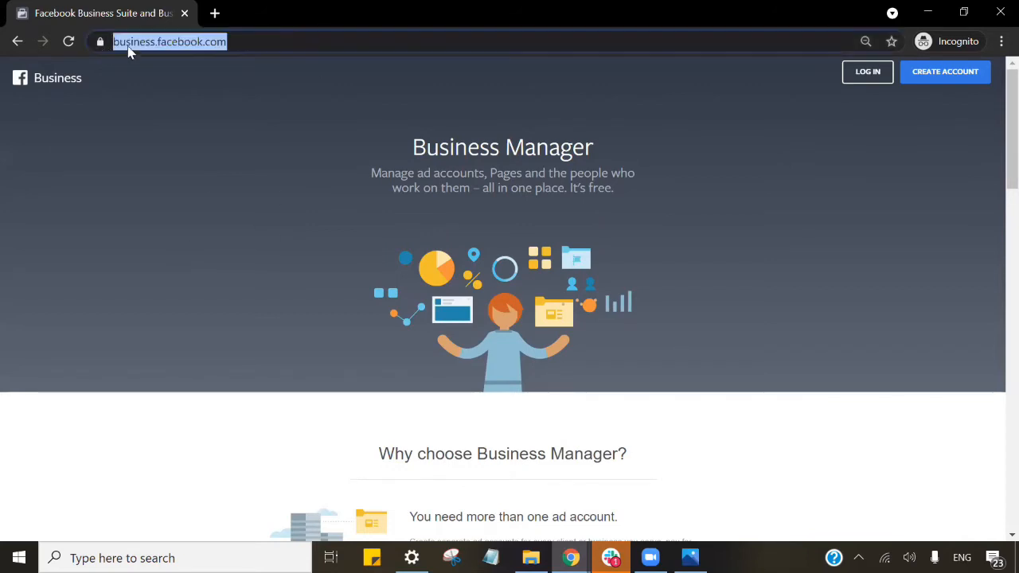
left_click(129, 48)
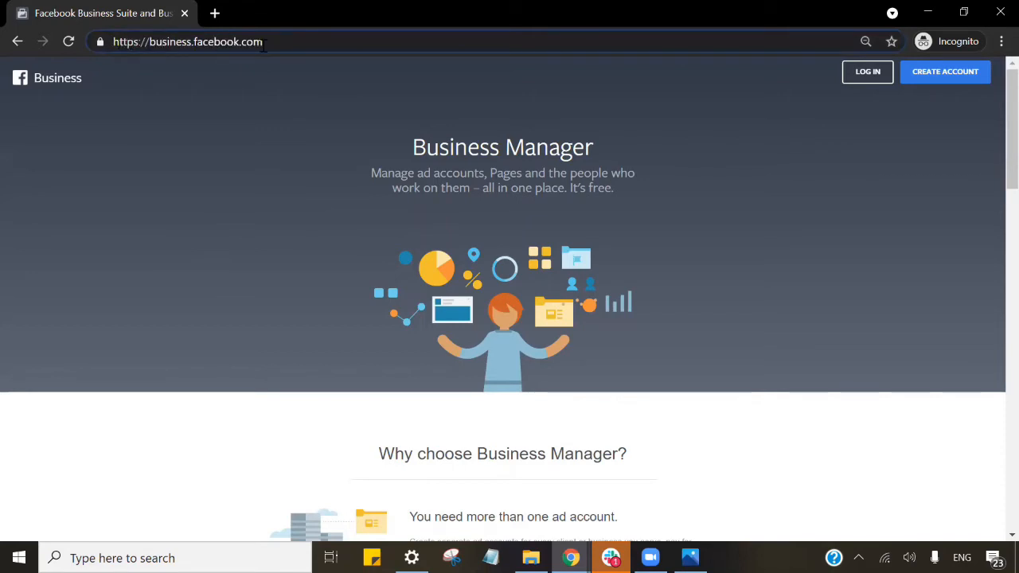
left_click(534, 180)
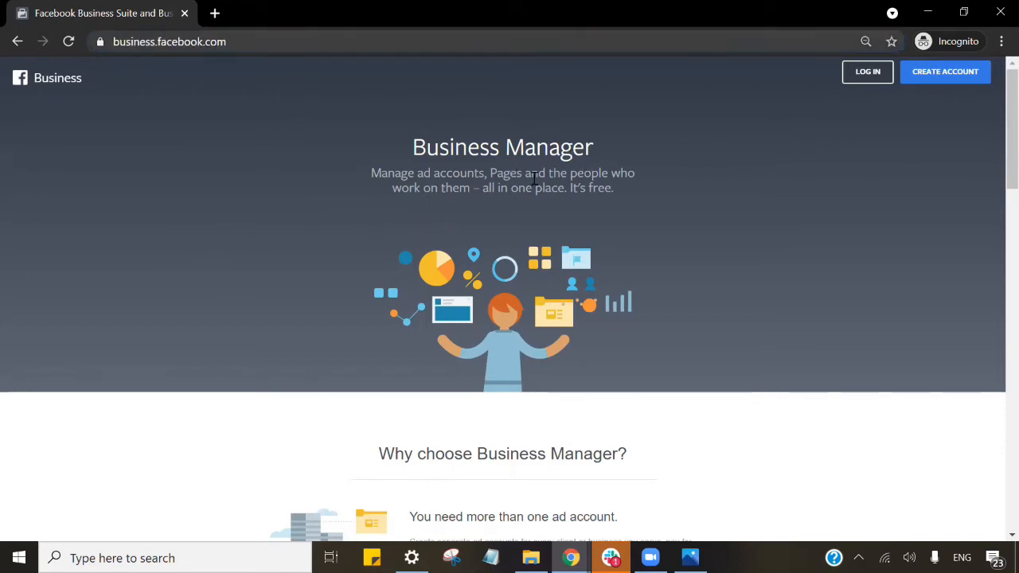
scroll(772, 219, "down", 3)
scroll(778, 218, "down", 3)
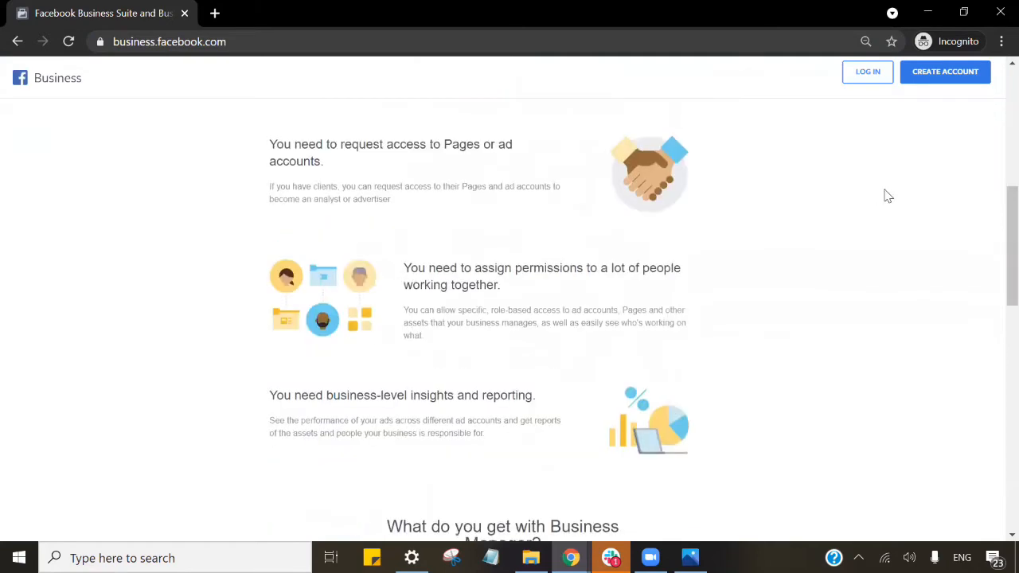
scroll(877, 195, "down", 4)
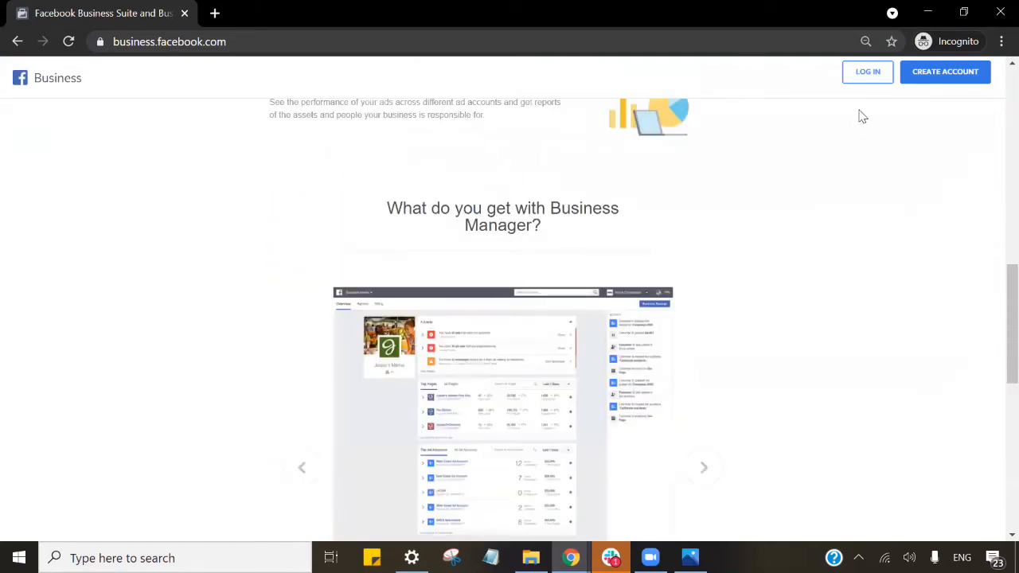
scroll(714, 168, "down", 5)
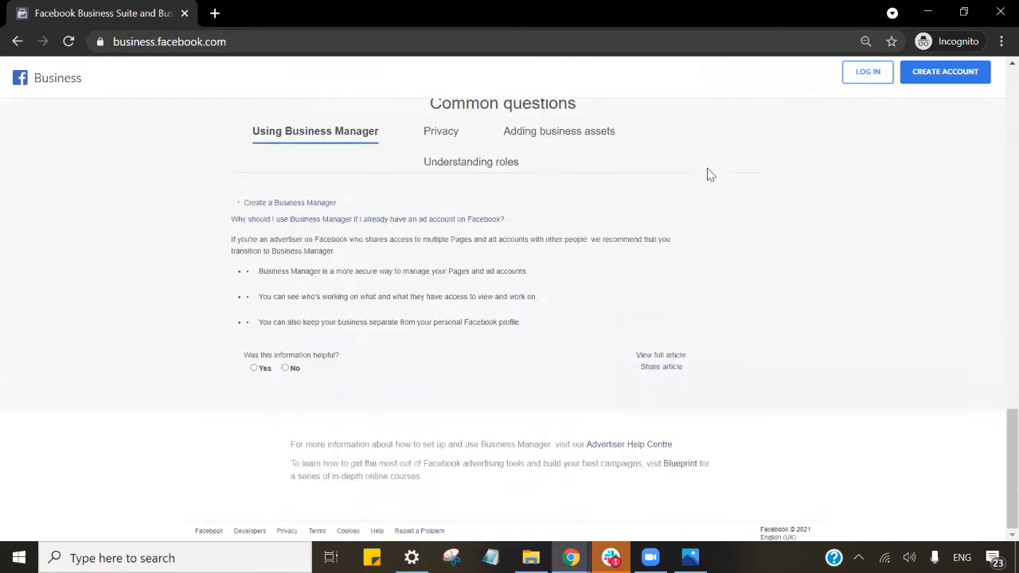
scroll(711, 176, "up", 15)
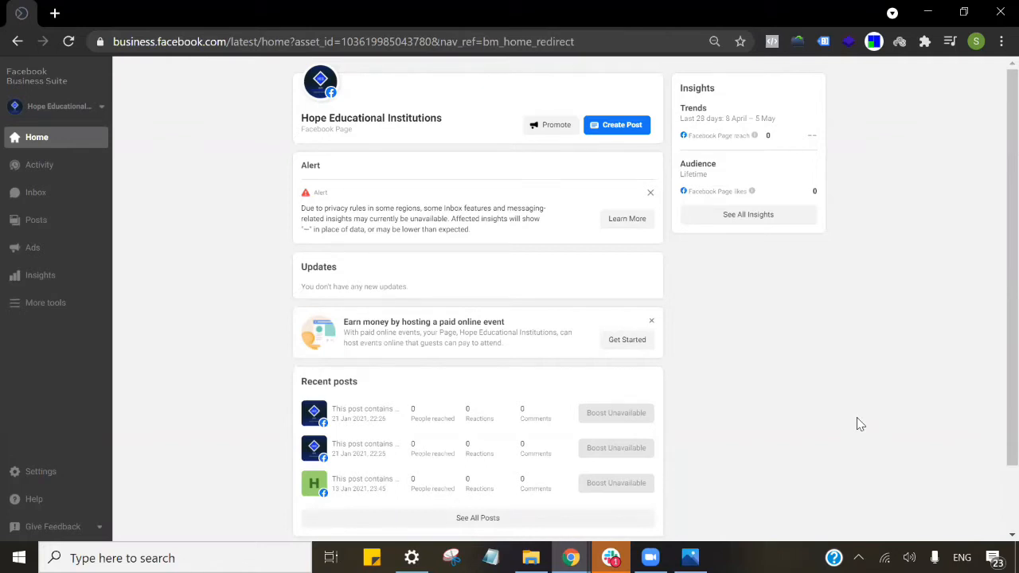
left_click(87, 112)
left_click(243, 137)
scroll(498, 191, "down", 1)
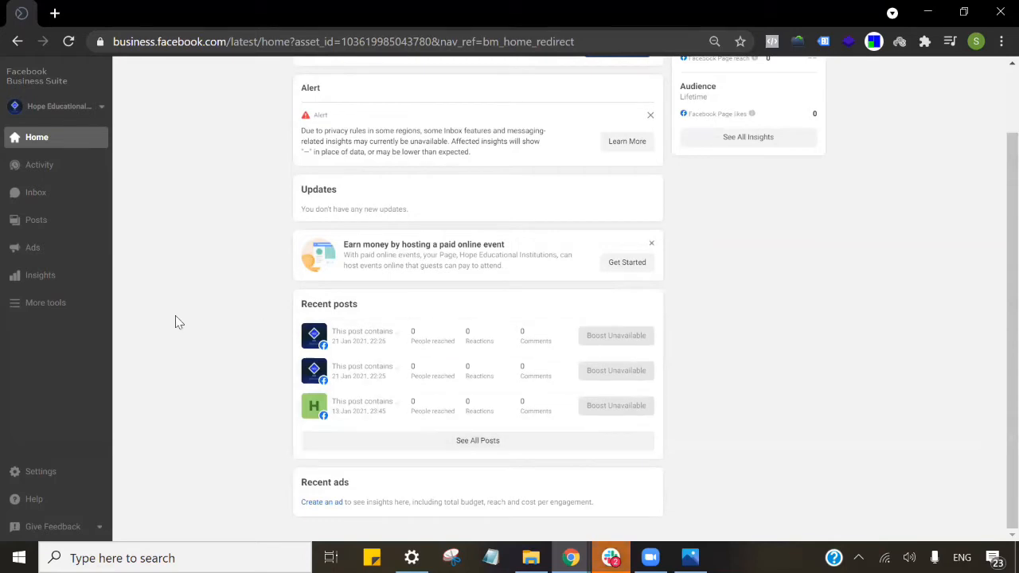
scroll(578, 331, "up", 1)
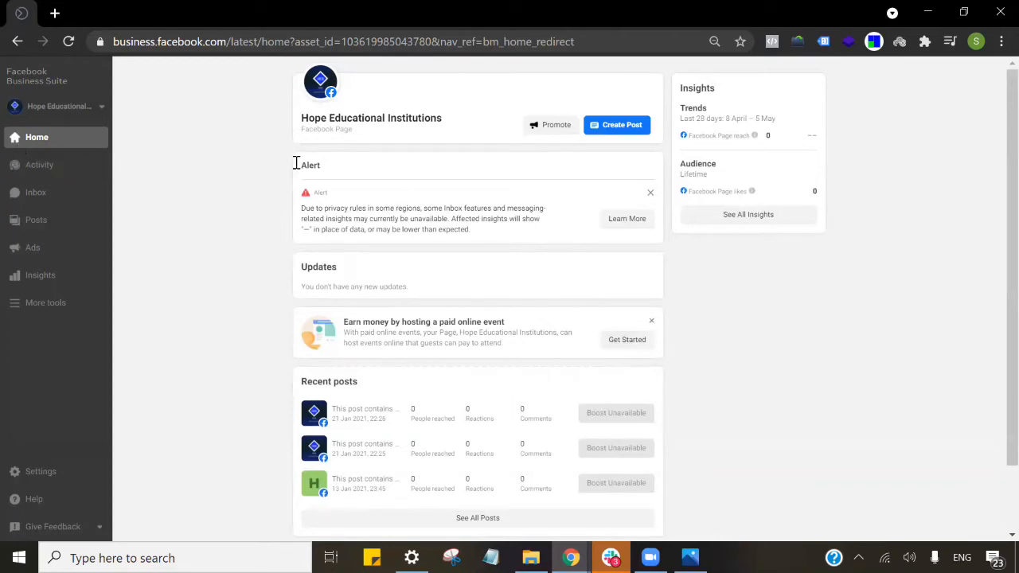
scroll(206, 220, "down", 1)
scroll(538, 271, "up", 1)
Open, close and reopen the Page's Activity notifications, then go to the published Posts list.
left_click(71, 166)
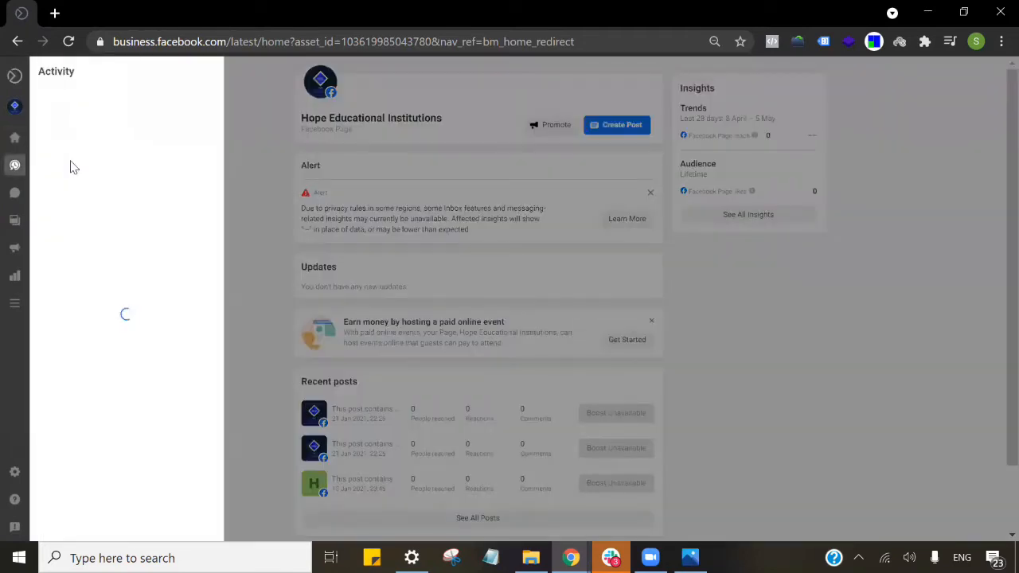
left_click(288, 226)
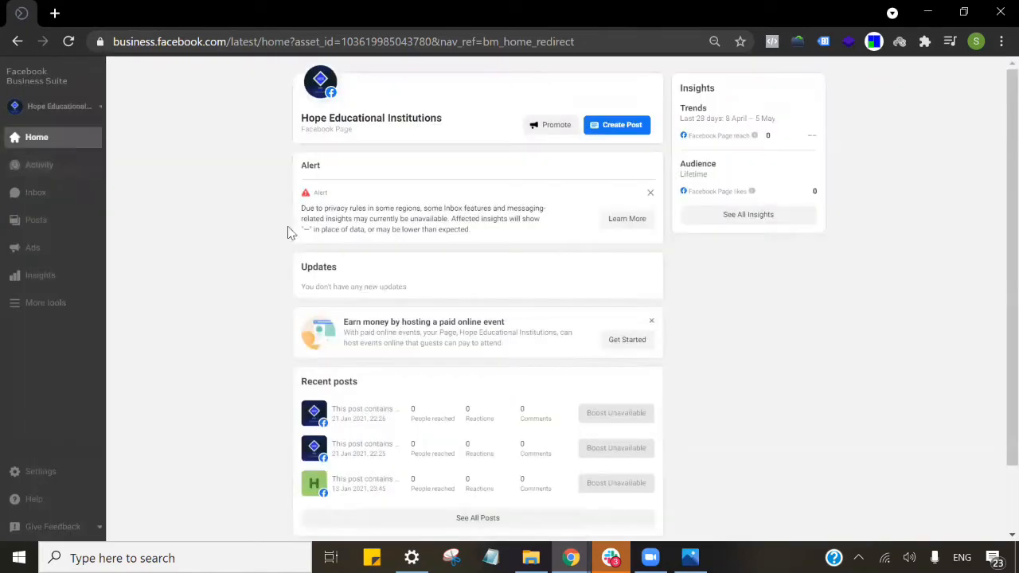
left_click(60, 170)
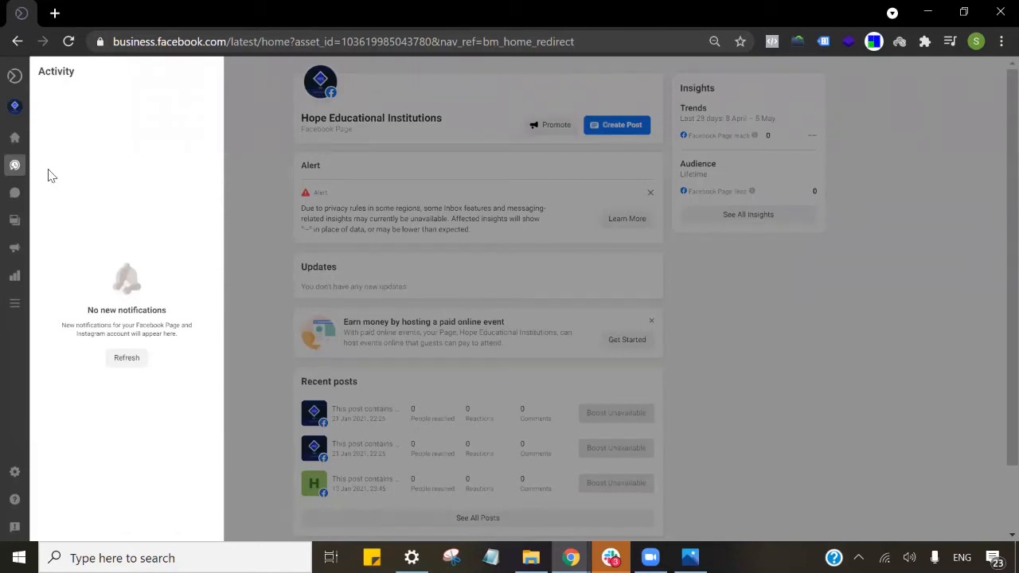
left_click(18, 223)
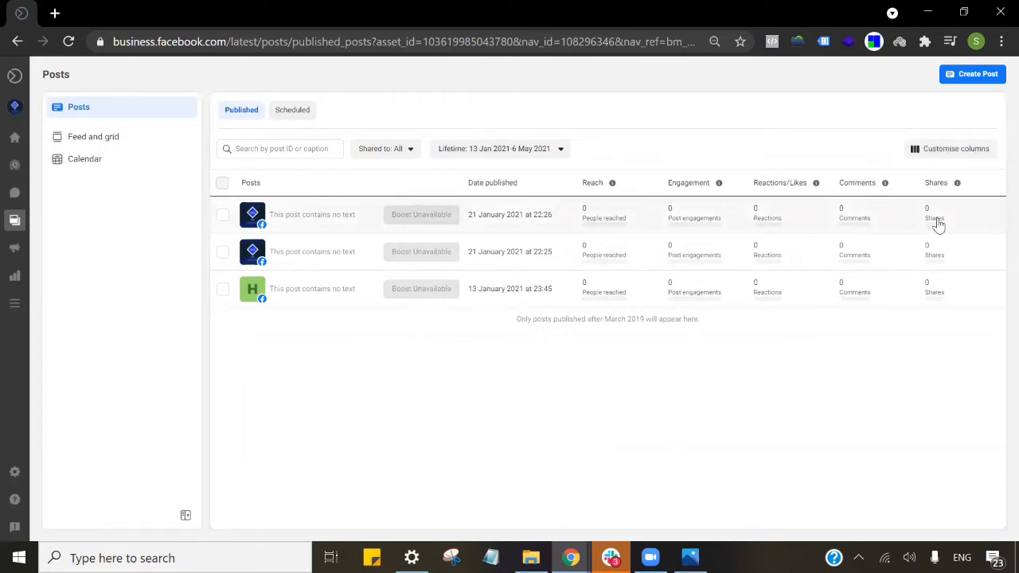
Expand the left sidebar and go to the Page's Ads section.
mouse_move(68, 216)
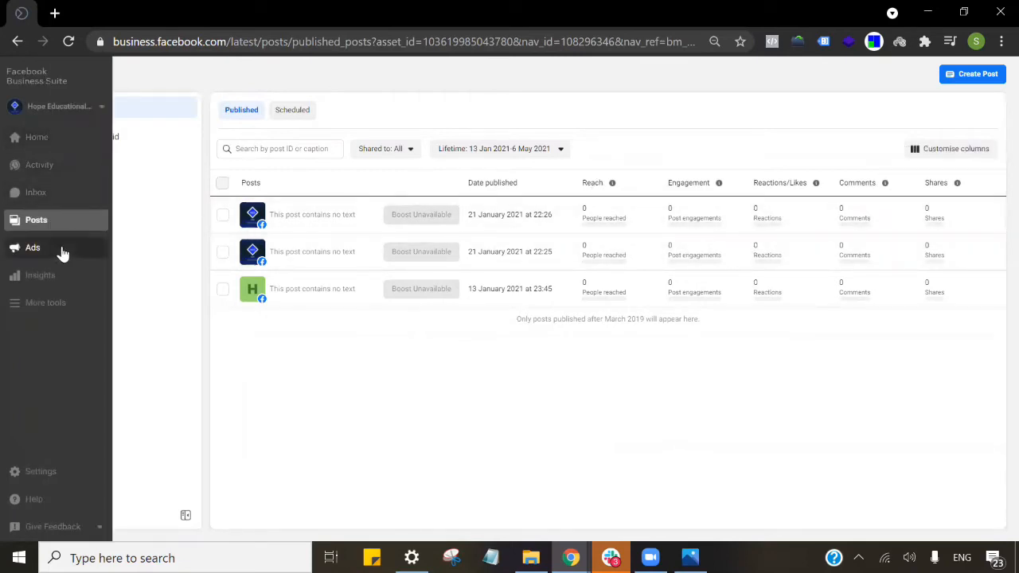
left_click(64, 249)
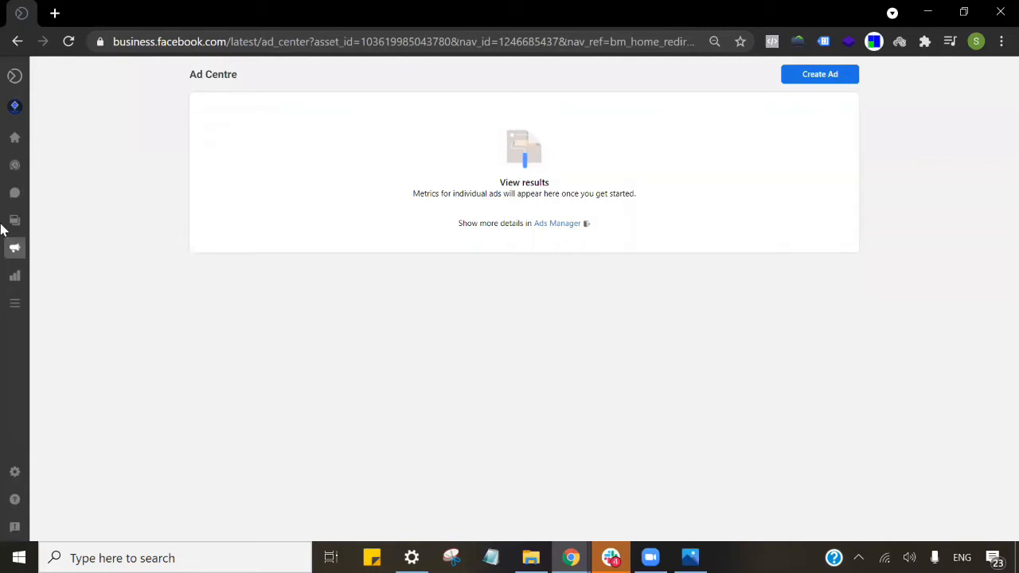
Reload the Ads overview, then switch to the Page's Insights for the last 28 days.
mouse_move(21, 224)
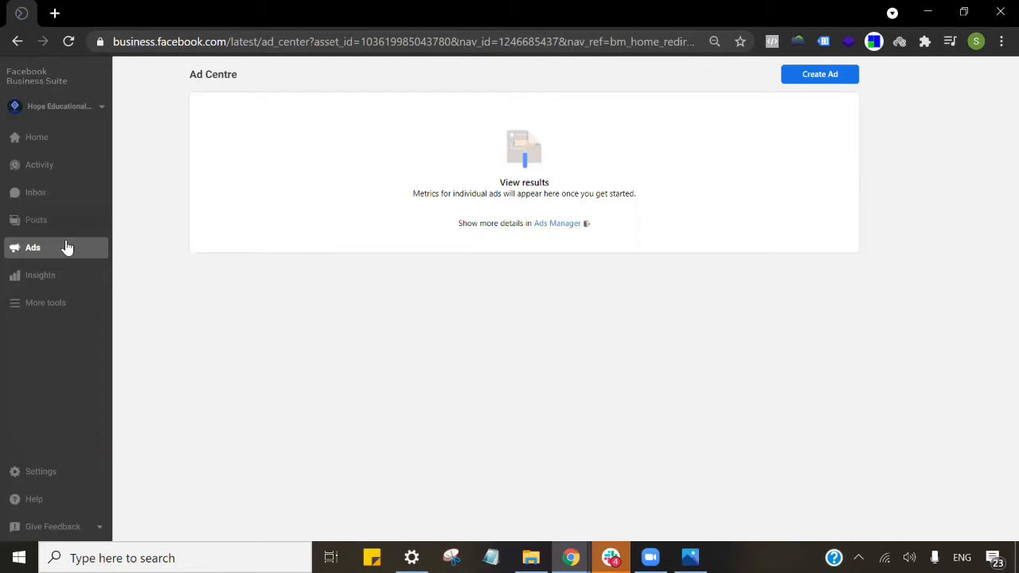
left_click(66, 247)
left_click(20, 282)
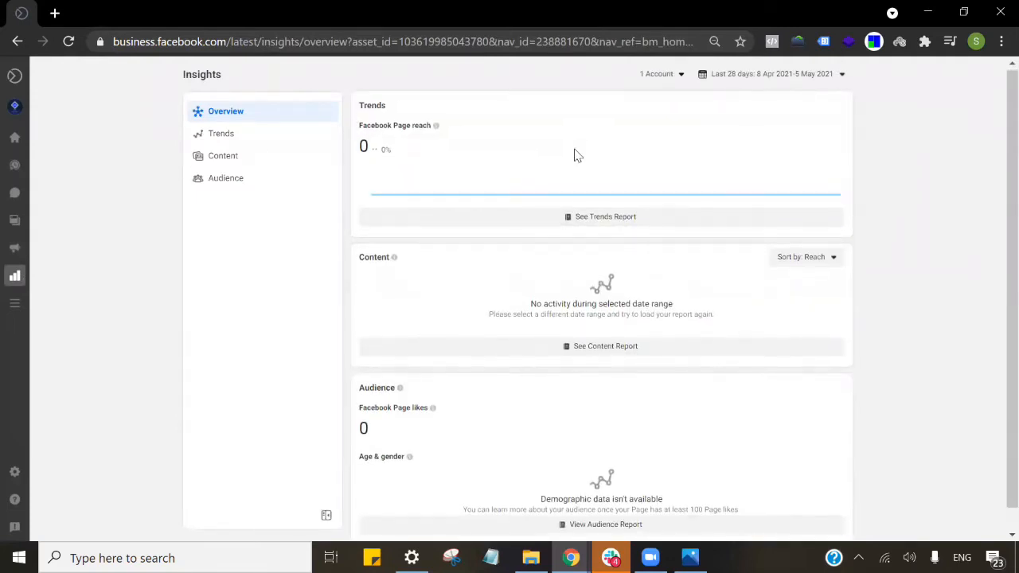
Scroll the Insights overview, expand the sidebar and show the More tools list.
scroll(574, 155, "down", 1)
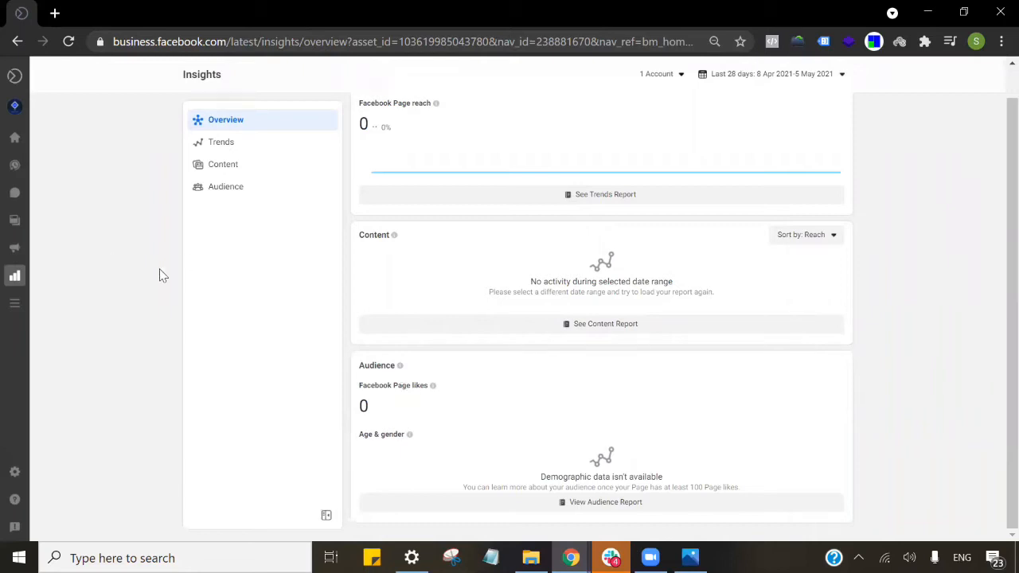
mouse_move(4, 128)
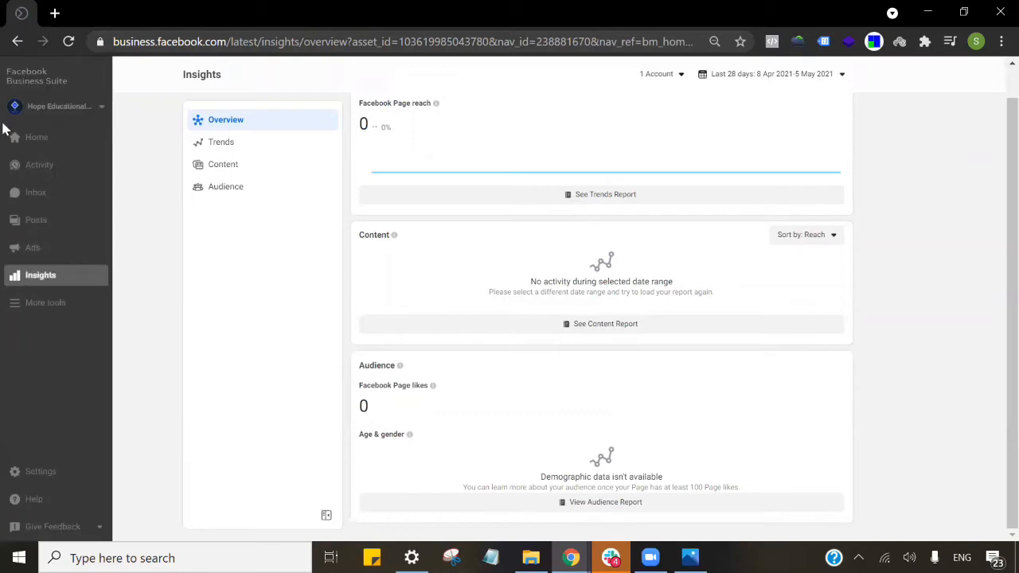
left_click(53, 305)
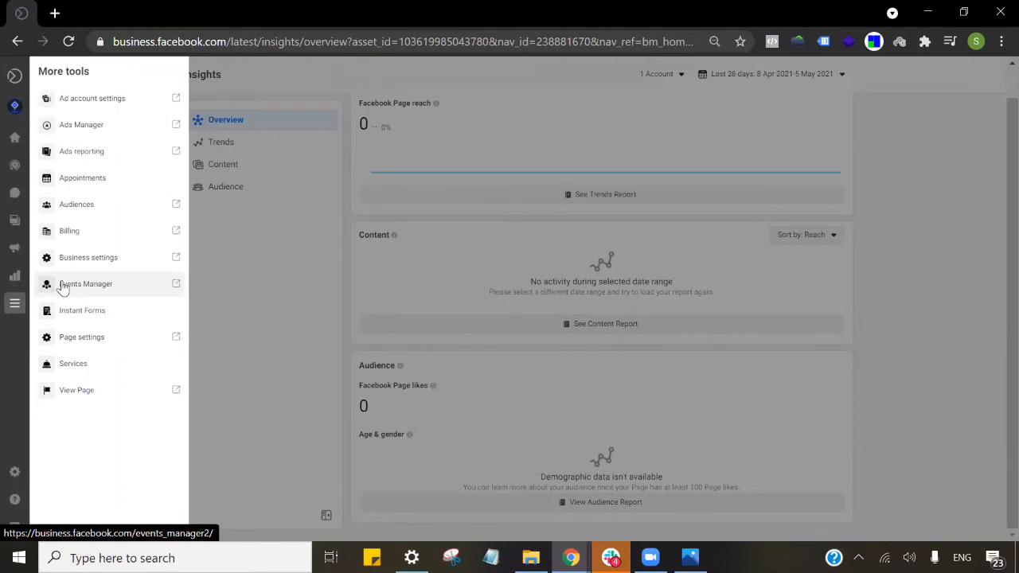
Launch Ads Manager for the ad account from the More tools list.
left_click(69, 125)
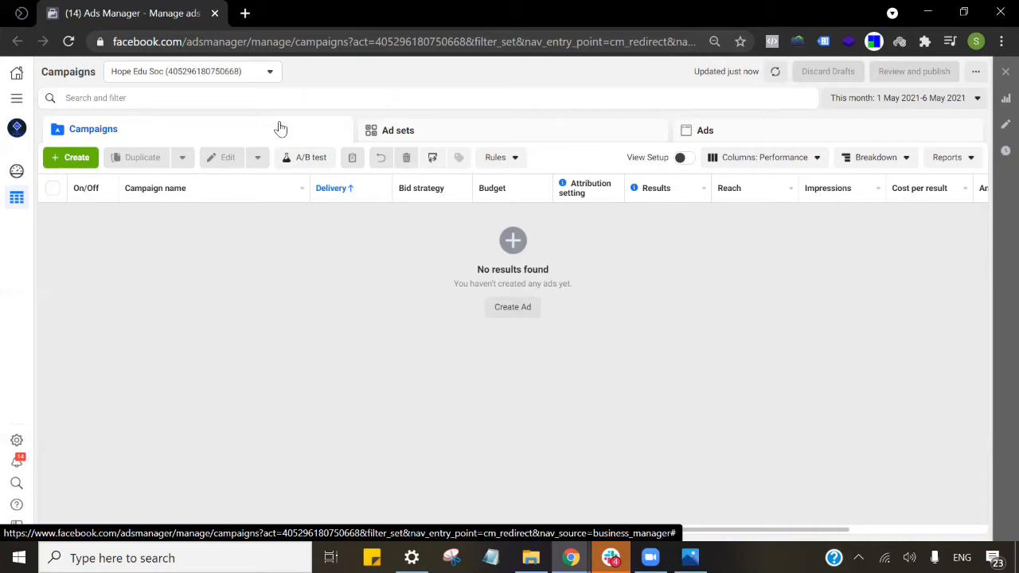
Check the empty Ad sets and Ads tabs, then return to the Campaigns tab.
left_click(398, 131)
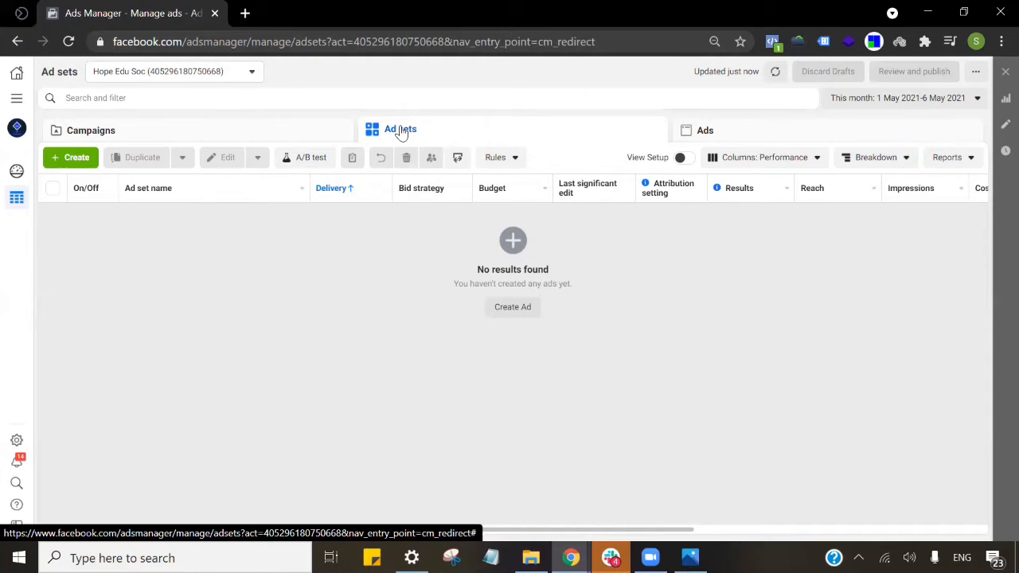
left_click(782, 136)
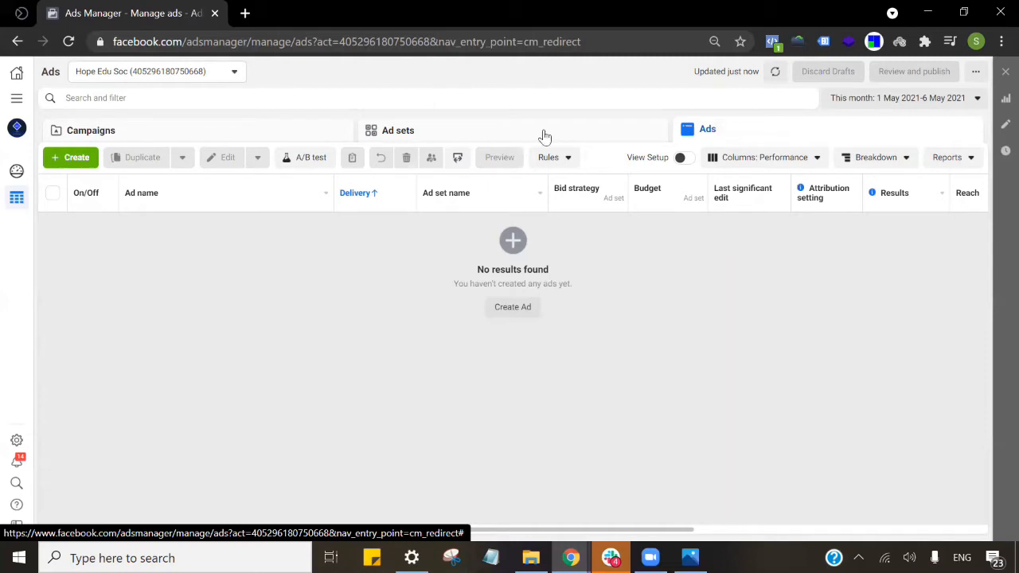
left_click(338, 132)
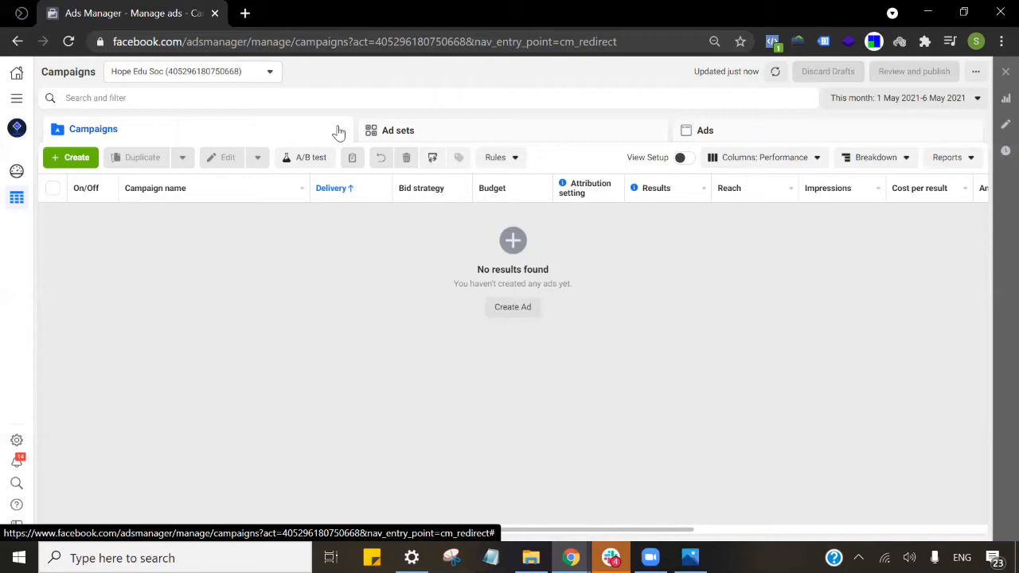
Start a new campaign with the + Create button on the Campaigns tab.
left_click(64, 163)
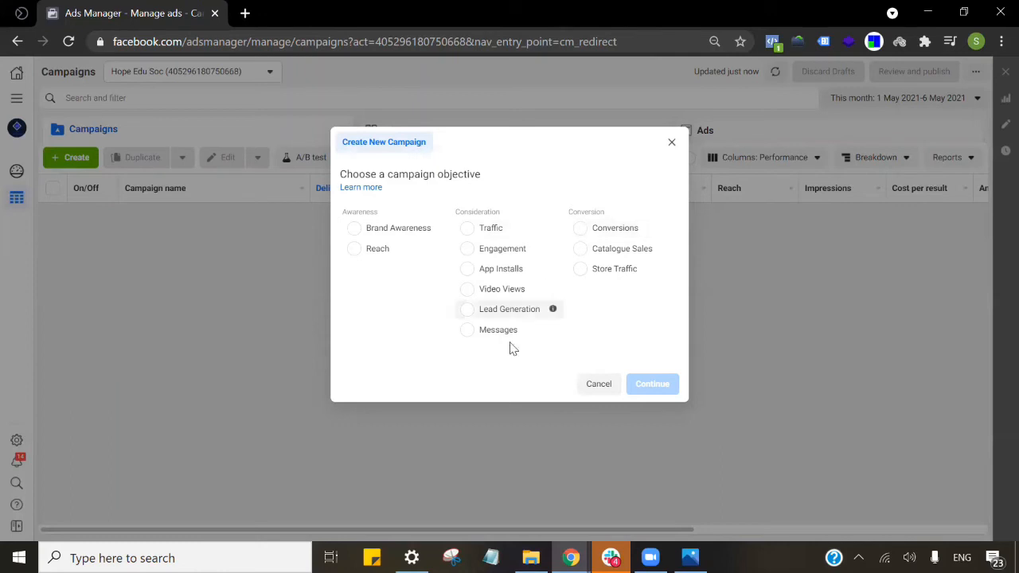
Choose Lead Generation as the campaign objective and expand the campaign naming section.
left_click(533, 315)
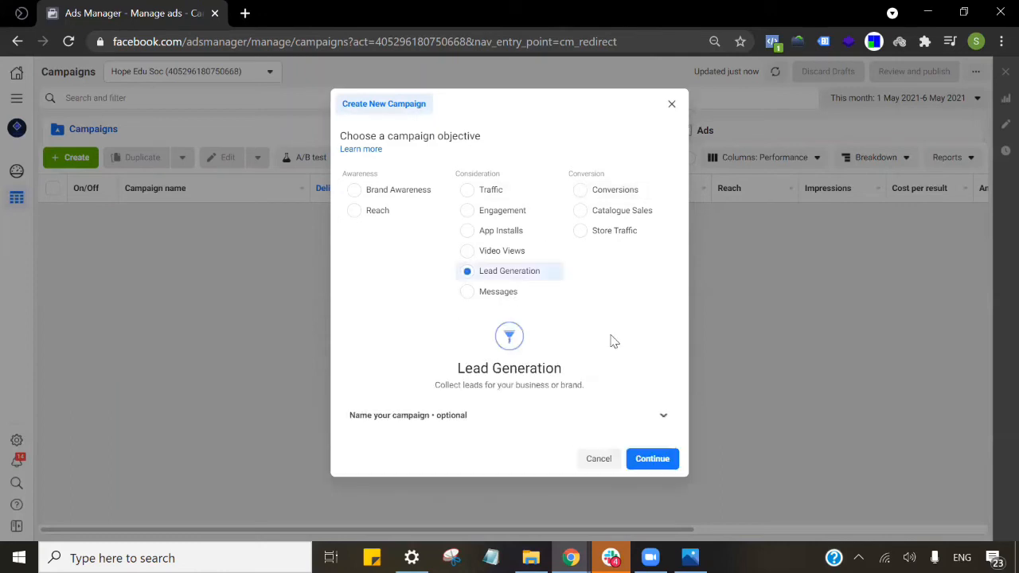
left_click(462, 417)
scroll(546, 362, "down", 2)
Name the campaign 'HES - BTech Pgm - Lead Gen - 5th May', correcting typos along the way.
left_click(541, 328)
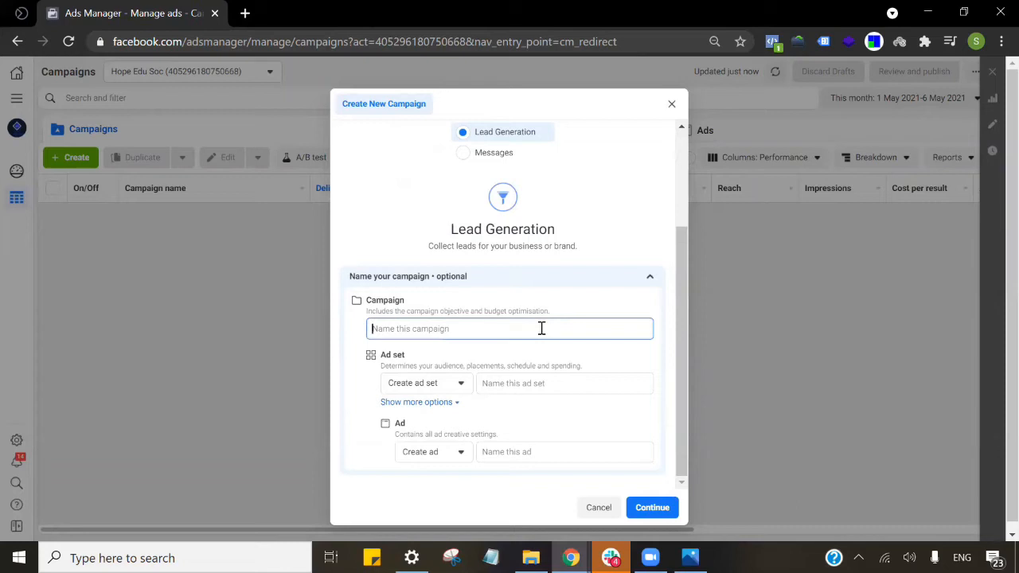
type("HES - ")
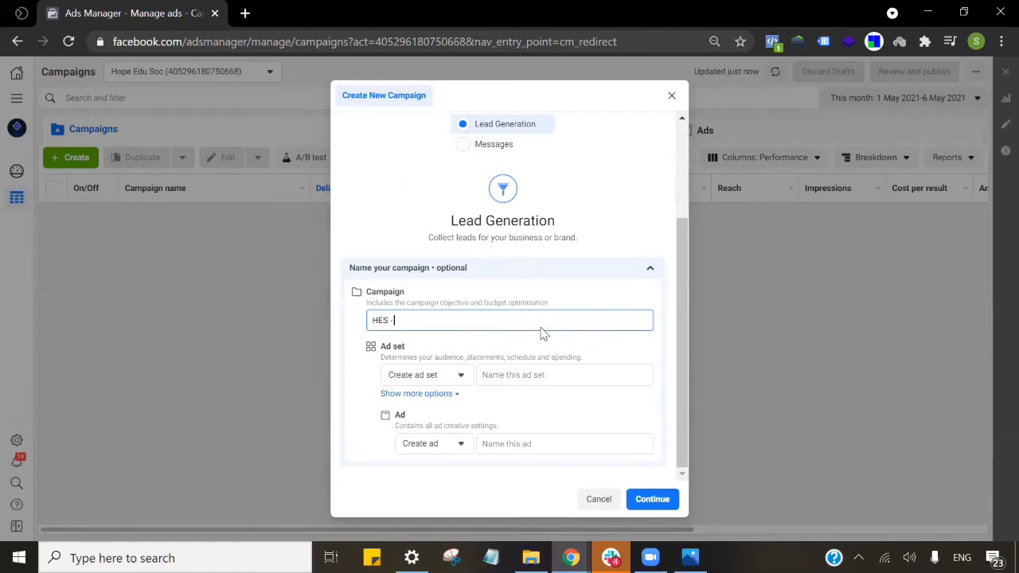
type("B")
type("Tech")
type(" Ad")
type("m")
key("BackSpace")
key("BackSpace")
key("BackSpace")
type("Pgm -")
scroll(539, 337, "up", 3)
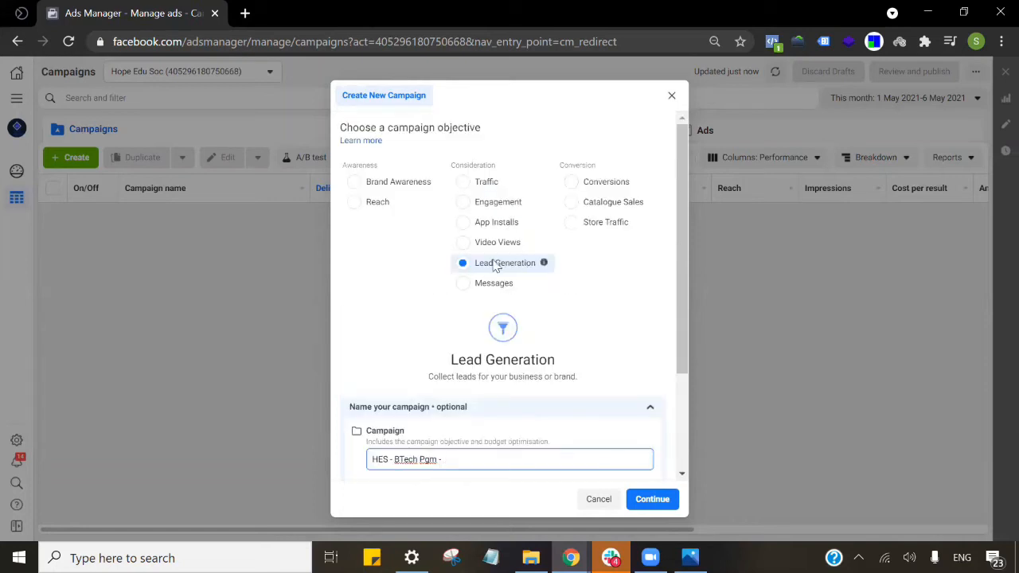
scroll(557, 311, "down", 3)
type("Lead")
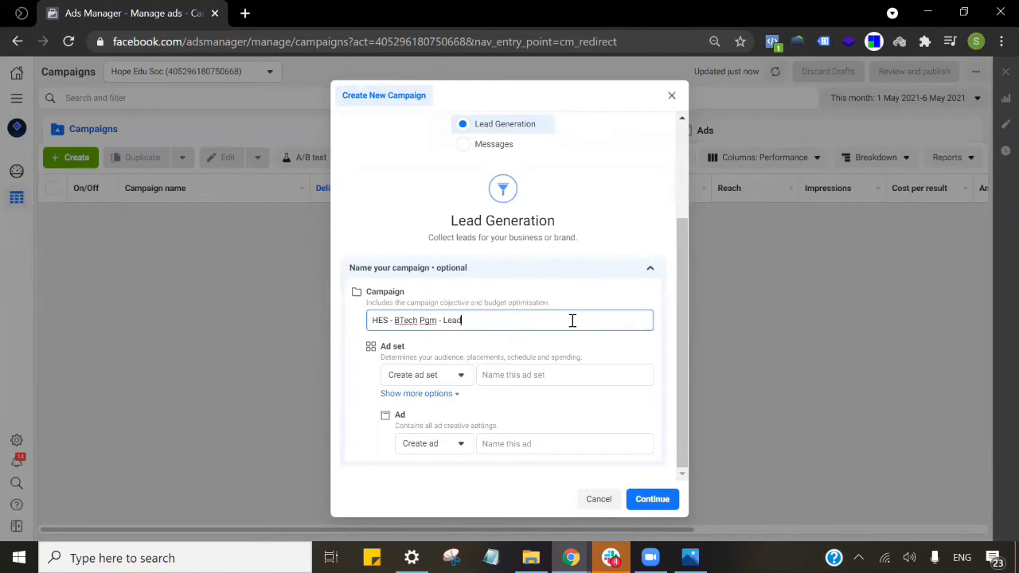
type(" Gen")
type("- 05th May")
left_click(489, 320)
key("BackSpace")
Continue to the campaign settings and leave Special ad categories with none declared.
left_click(663, 499)
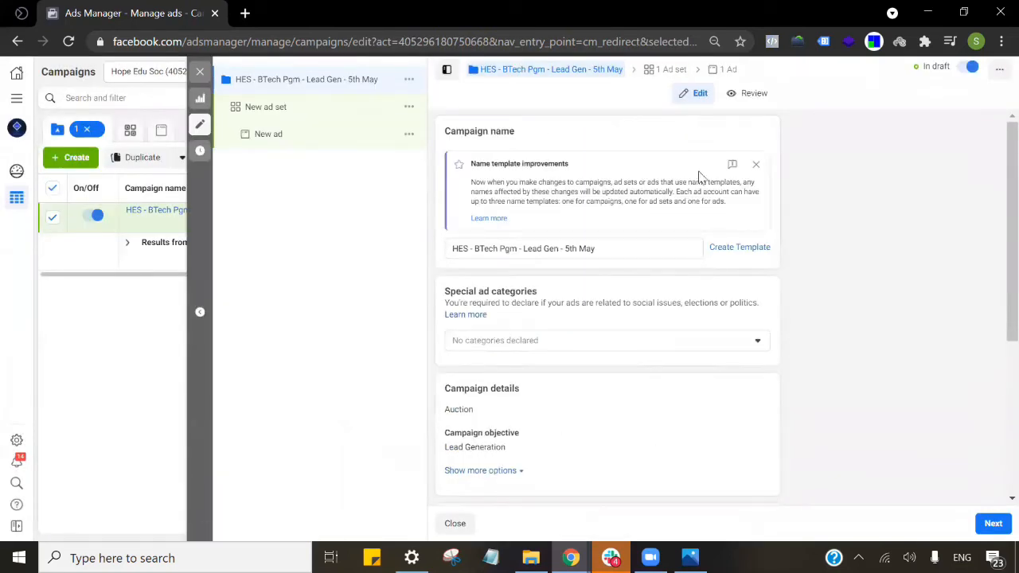
scroll(649, 185, "down", 2)
scroll(644, 189, "up", 2)
left_click(602, 249)
scroll(731, 314, "down", 1)
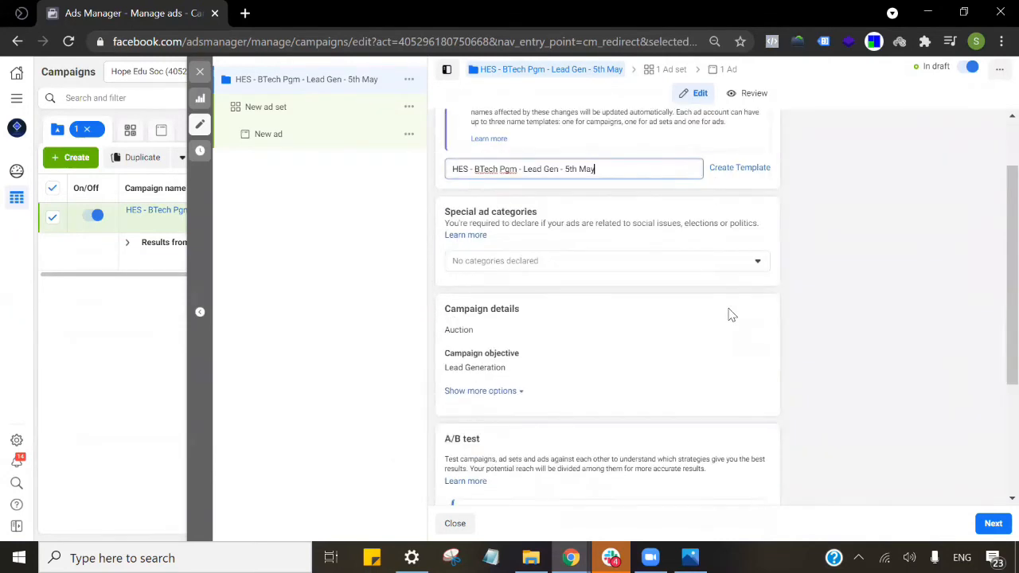
left_click(735, 269)
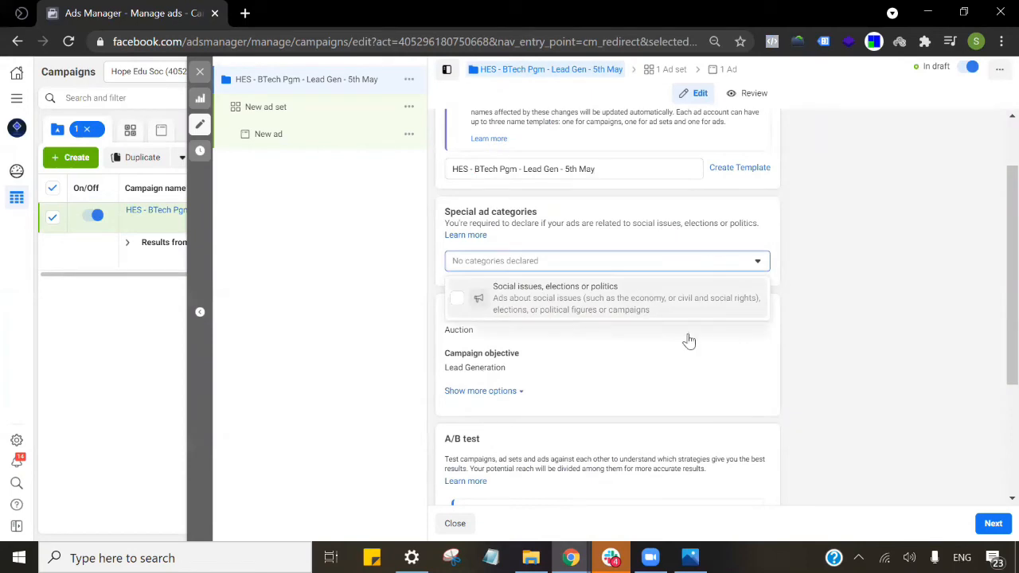
left_click(890, 261)
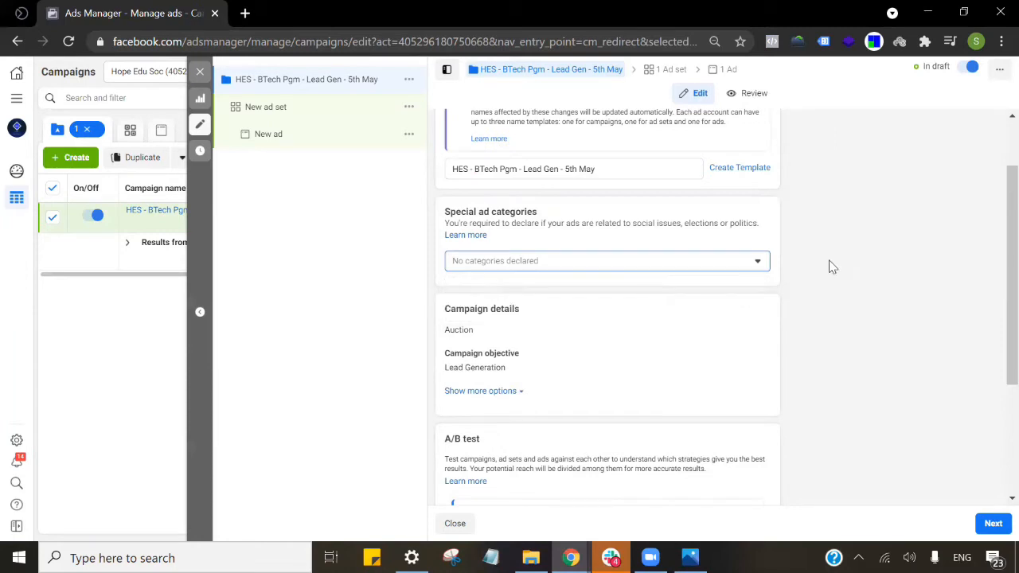
Under more options, toggle the campaign spending limit on and back off, leaving none set.
scroll(842, 262, "down", 2)
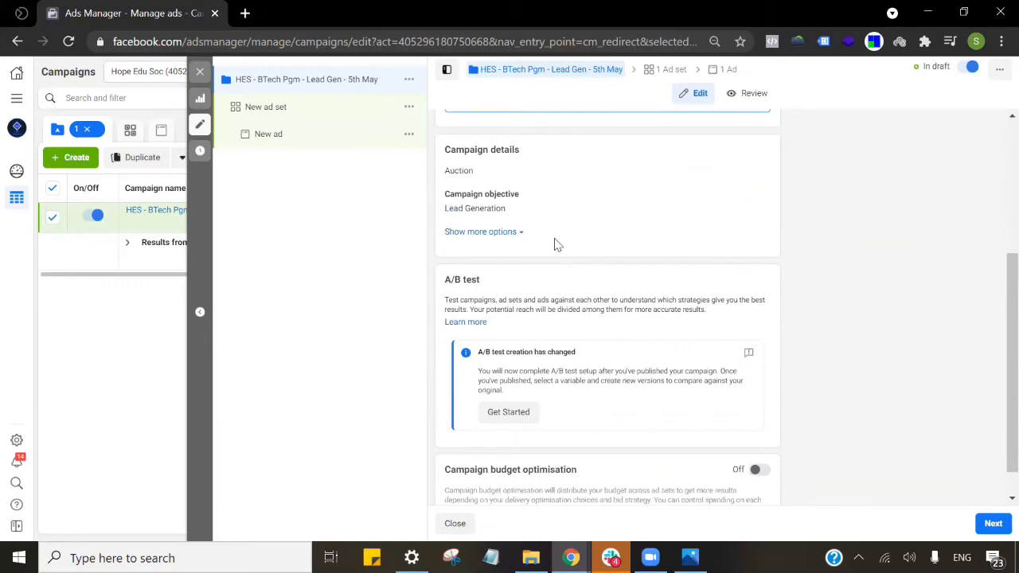
left_click(505, 232)
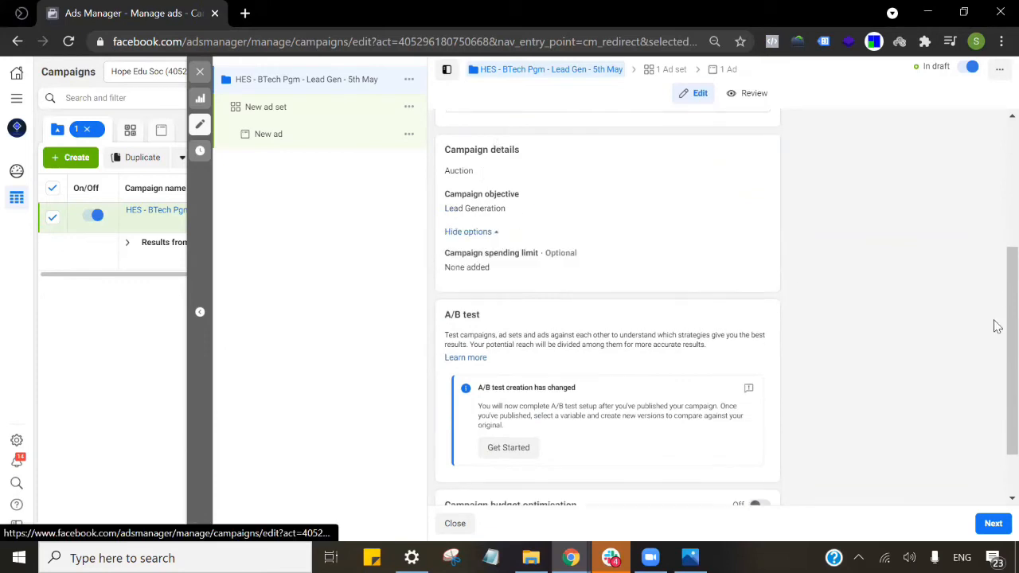
left_click(758, 259)
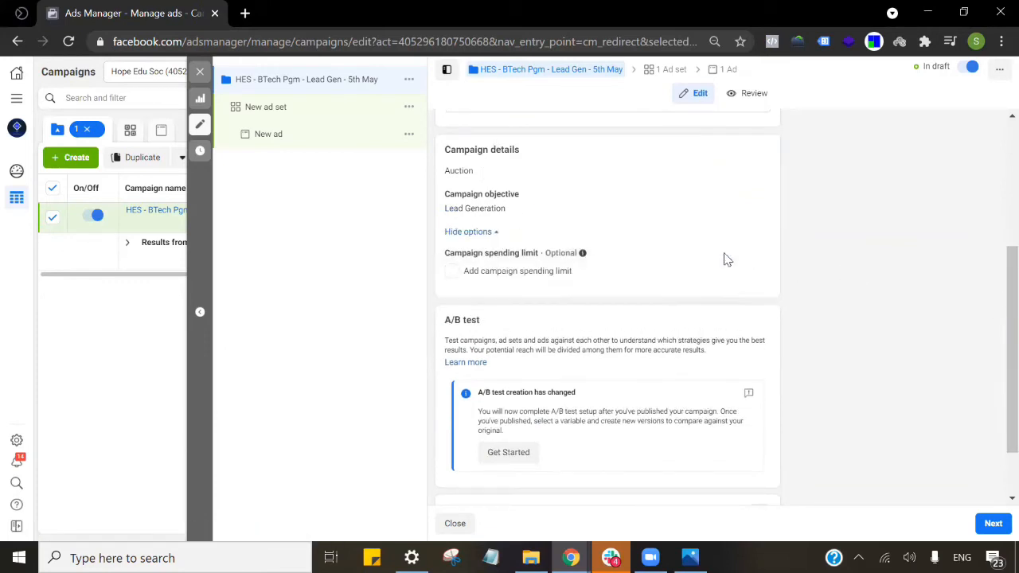
left_click(478, 275)
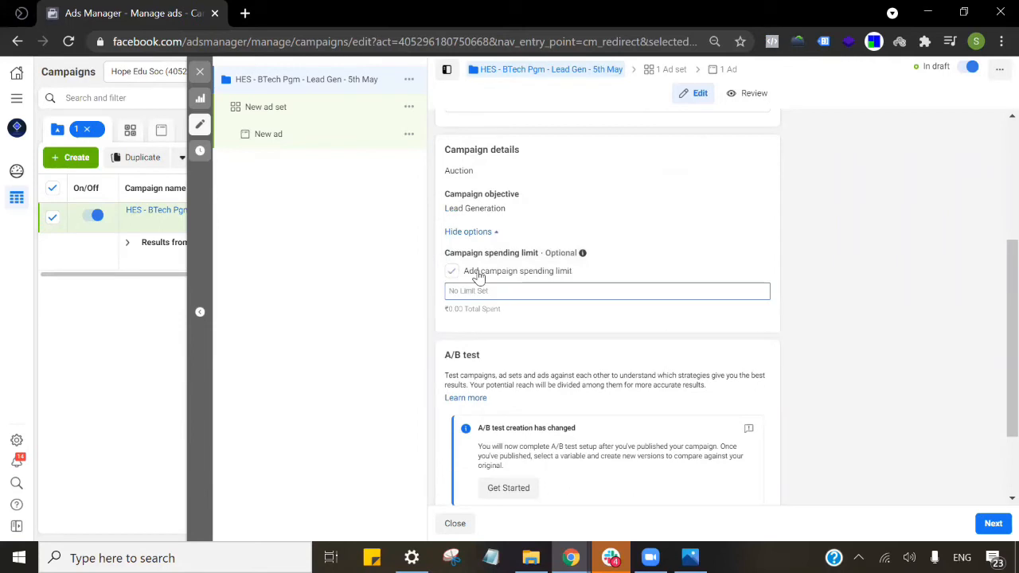
left_click(519, 274)
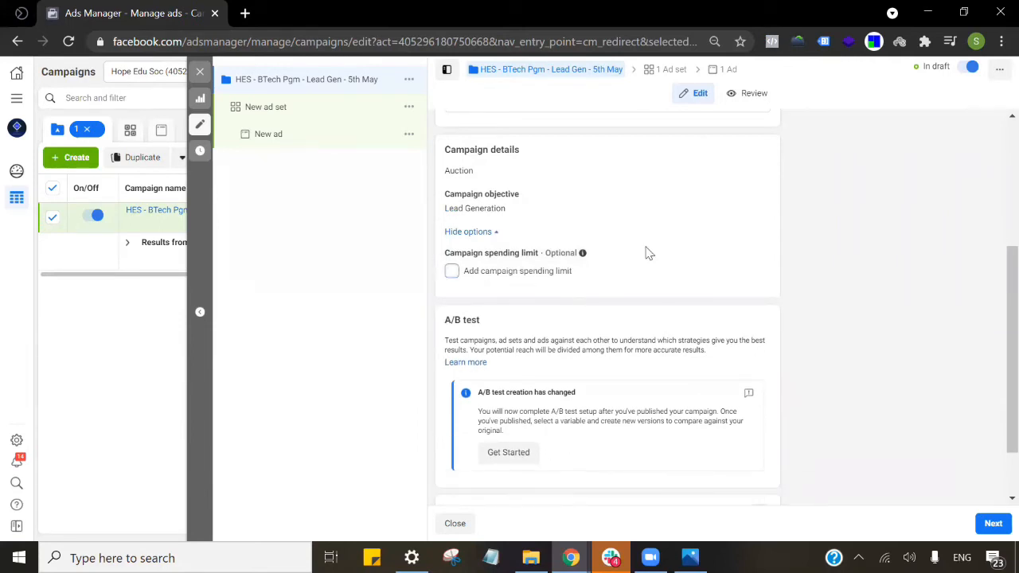
scroll(664, 263, "down", 1)
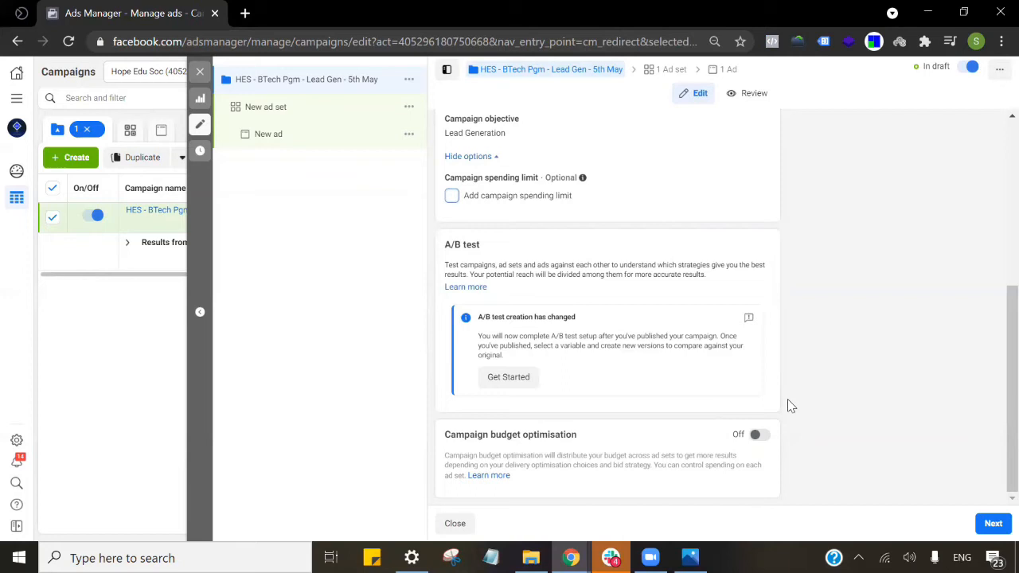
left_click(757, 434)
scroll(657, 432, "down", 3)
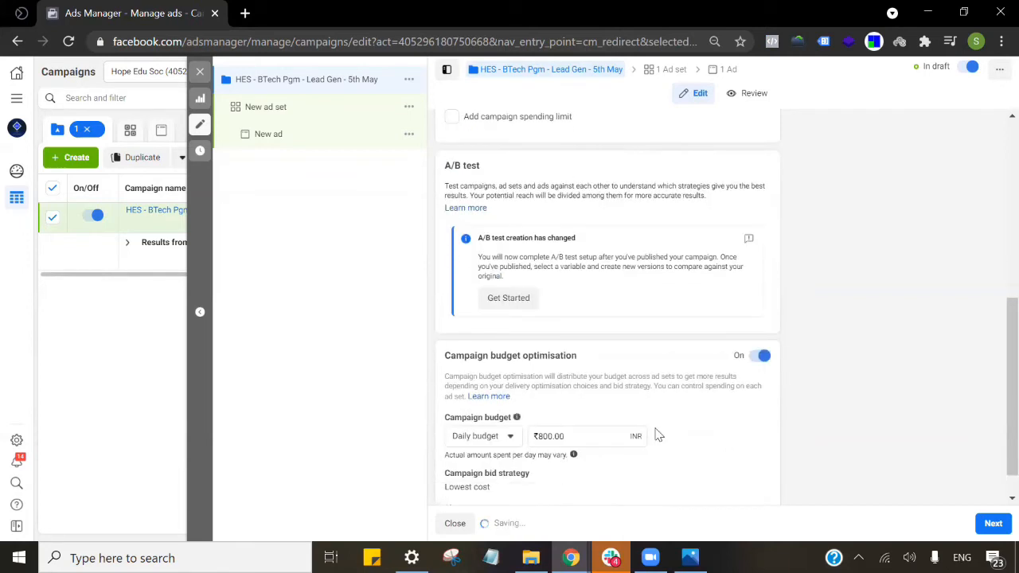
left_click_drag(575, 402, 537, 410)
type("1500")
left_click(745, 410)
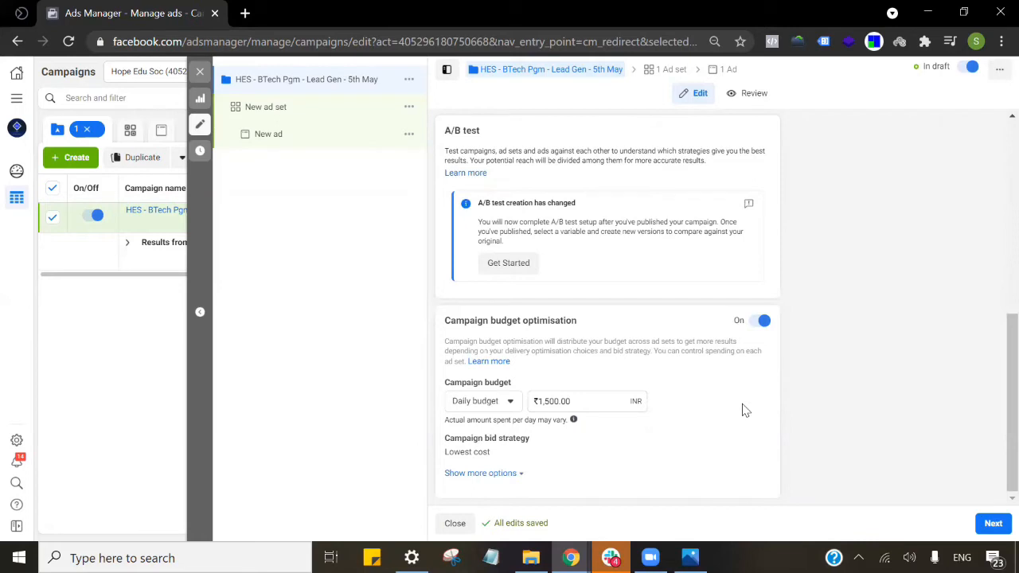
left_click(759, 323)
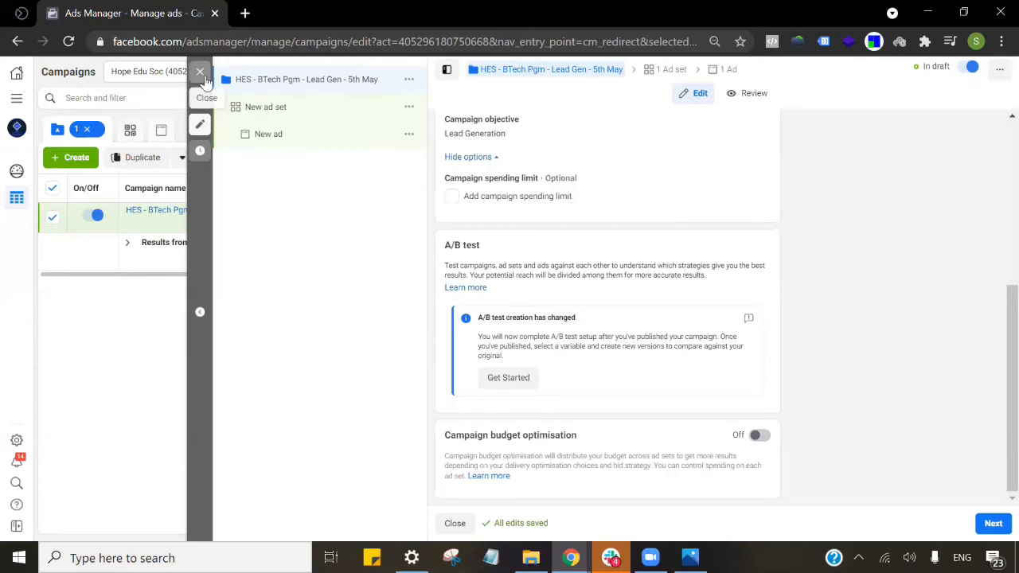
left_click(201, 73)
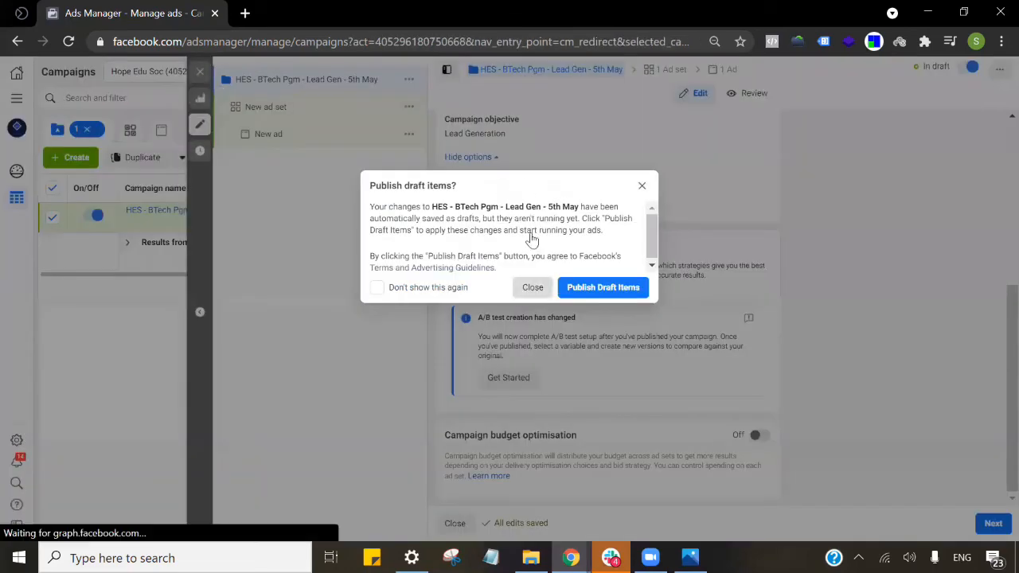
Close the publish prompt and rename 'New ad set' to 'HES - BTech Pgm - Lead Gen - 5th May - ECE'.
left_click(533, 287)
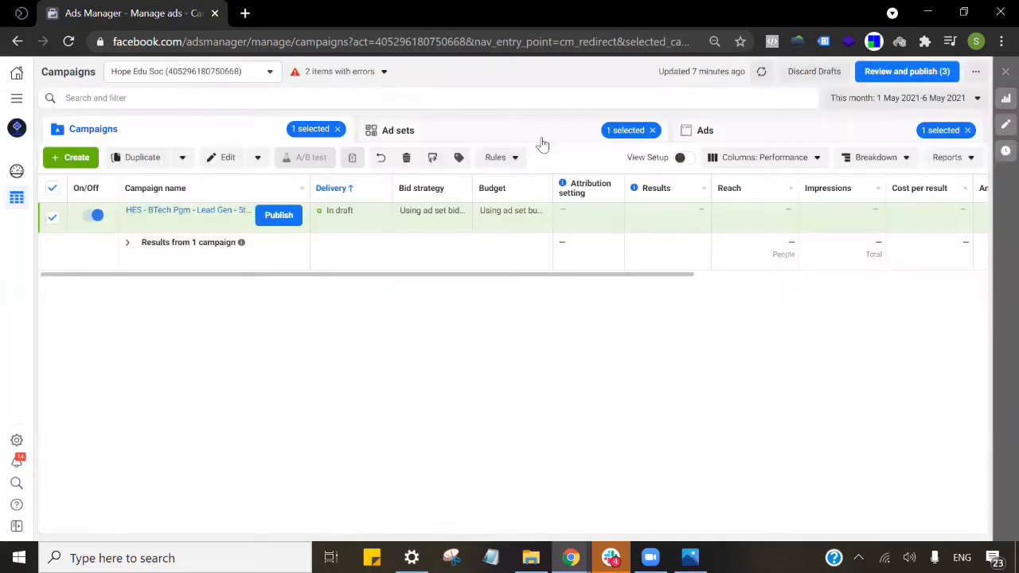
left_click(582, 131)
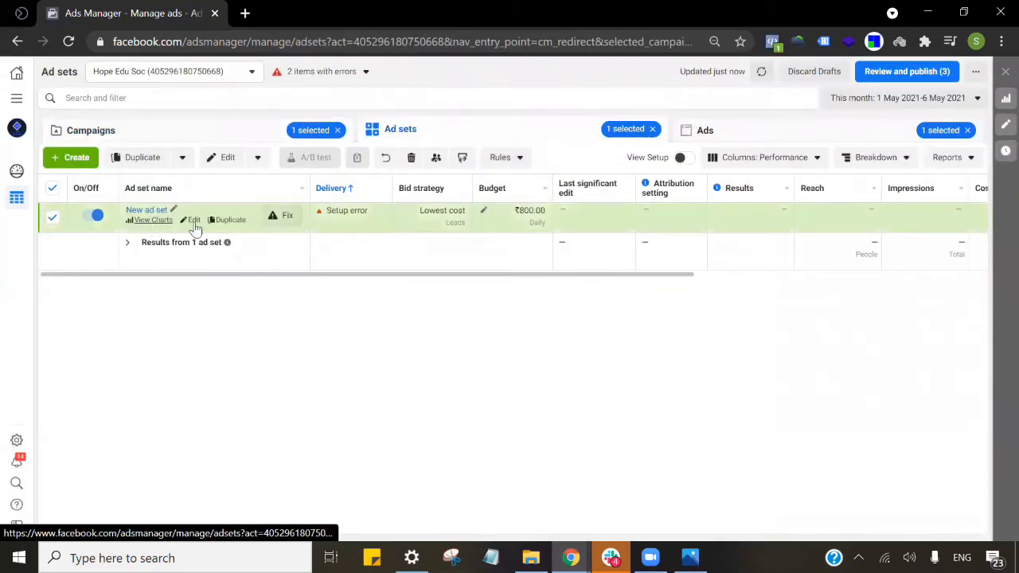
left_click(193, 222)
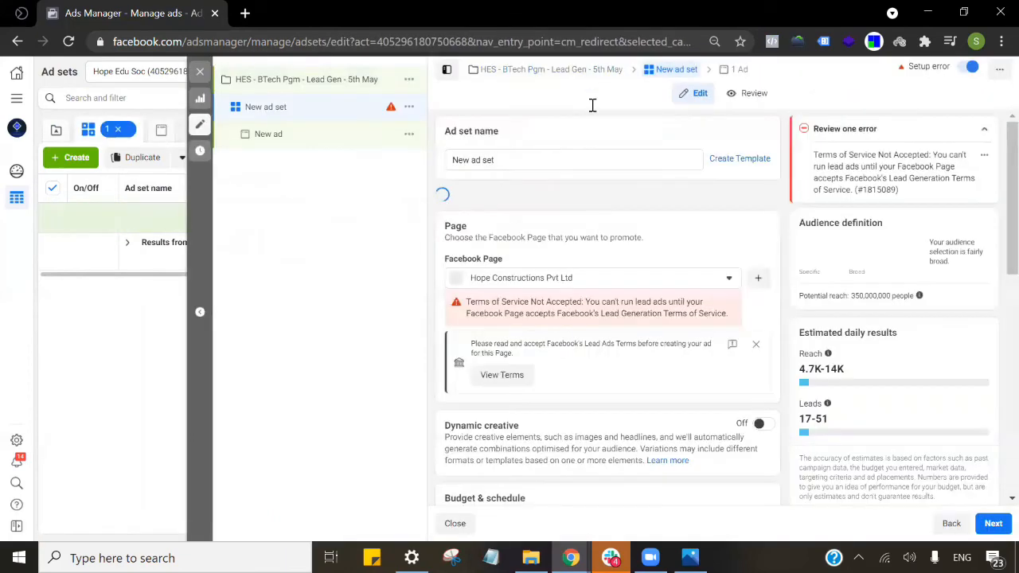
left_click(549, 166)
key("ctrl+a")
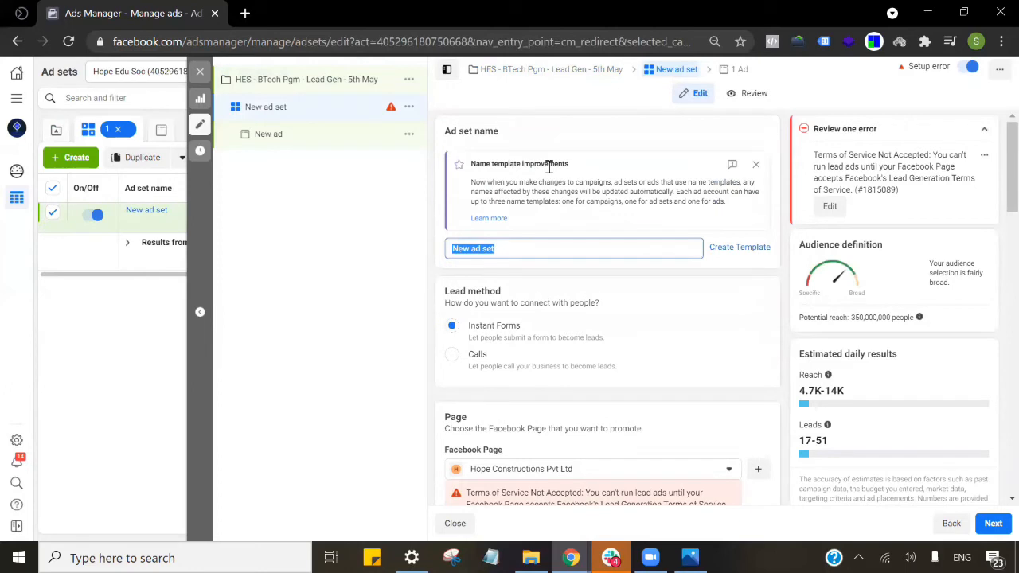
type("HES - BTech Pgm - ")
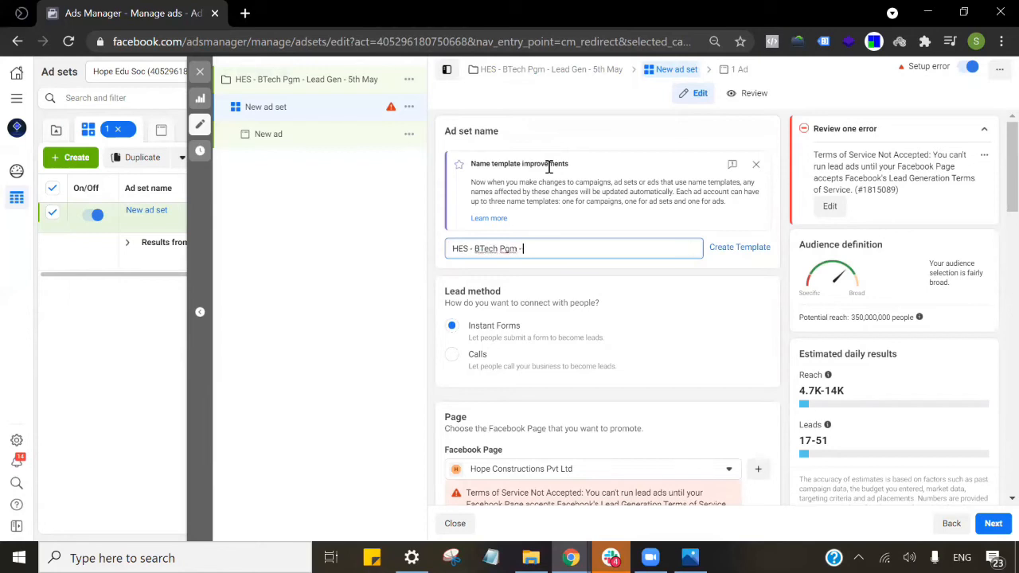
type("Lead Gen - 5th May -")
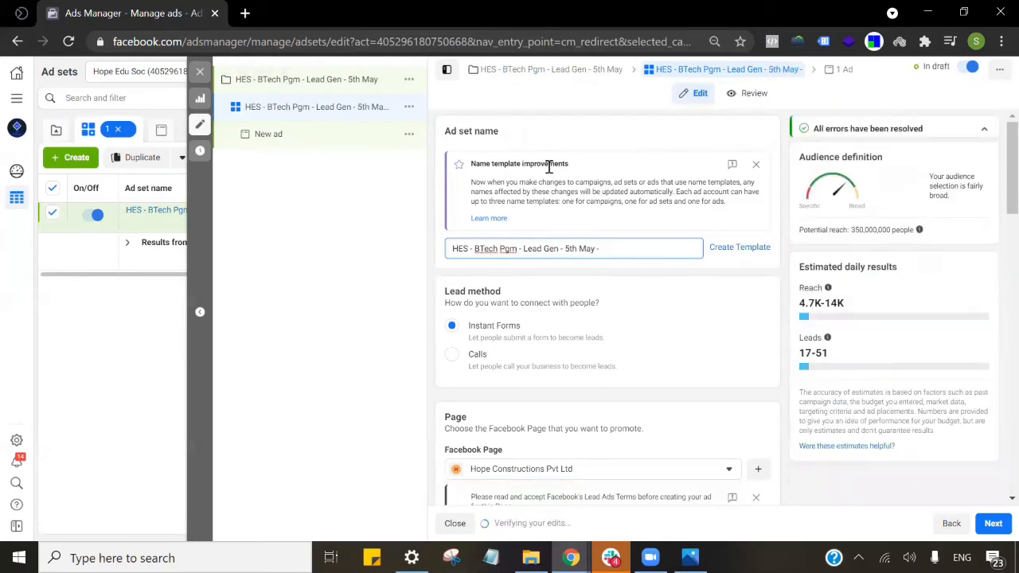
type(" ECE")
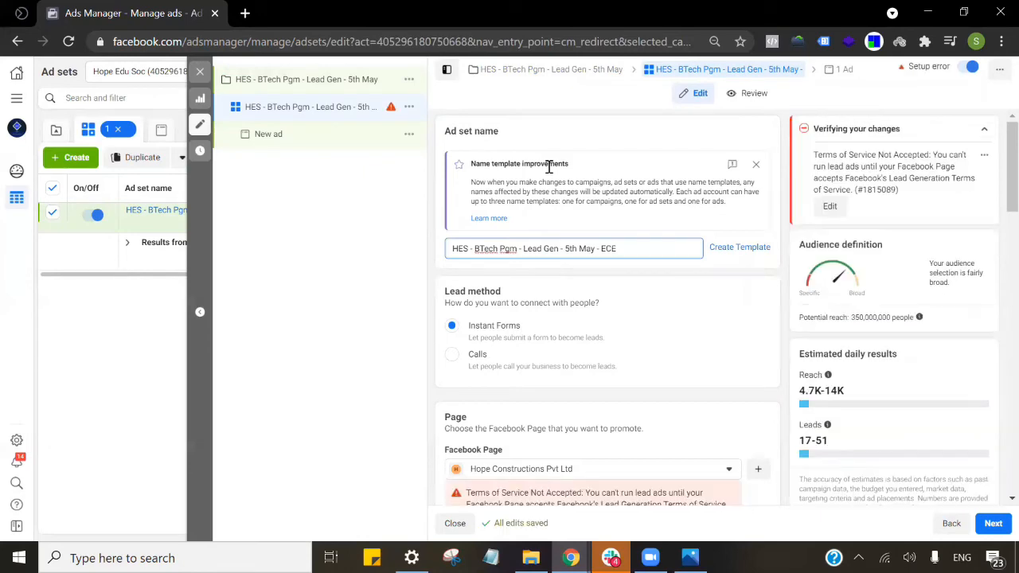
scroll(498, 291, "down", 1)
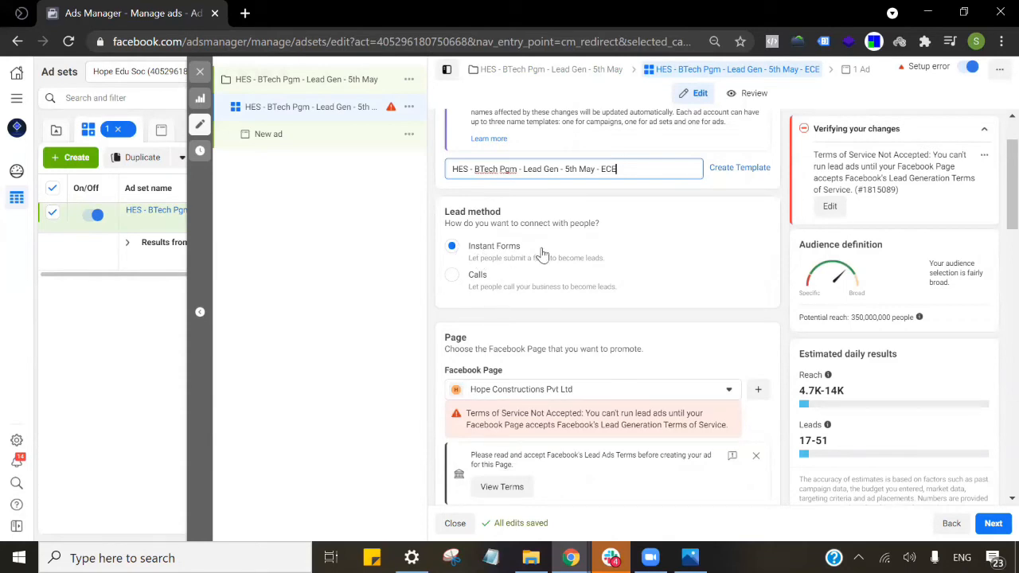
Switch the promoted Facebook Page to Hope Educational Institutions and dismiss the Lead Ads terms notice.
left_click(983, 131)
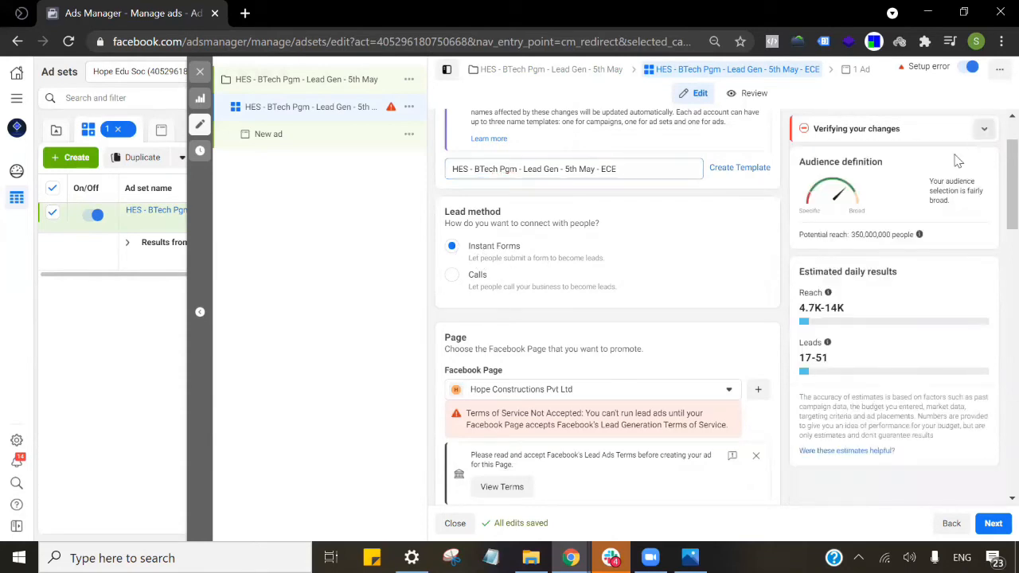
scroll(667, 220, "down", 2)
left_click(621, 229)
left_click(575, 336)
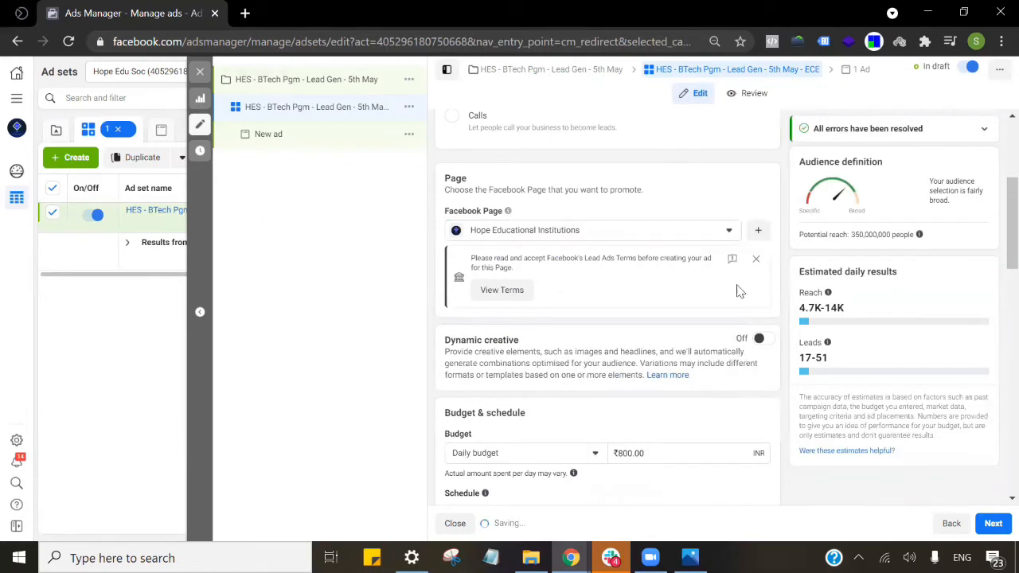
left_click(757, 296)
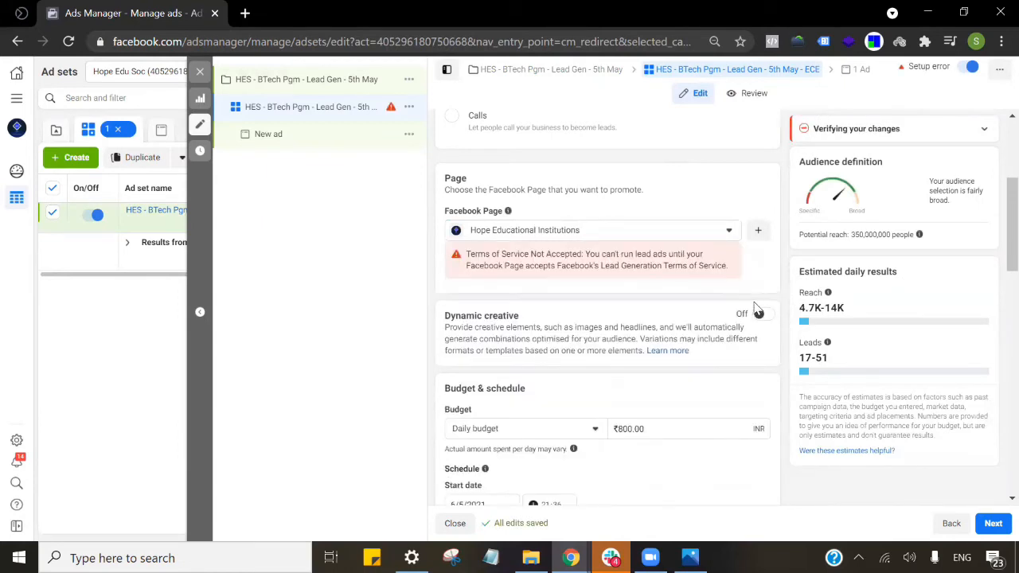
Change the ad set's daily budget from ₹800 to ₹500.00.
scroll(683, 299, "down", 1)
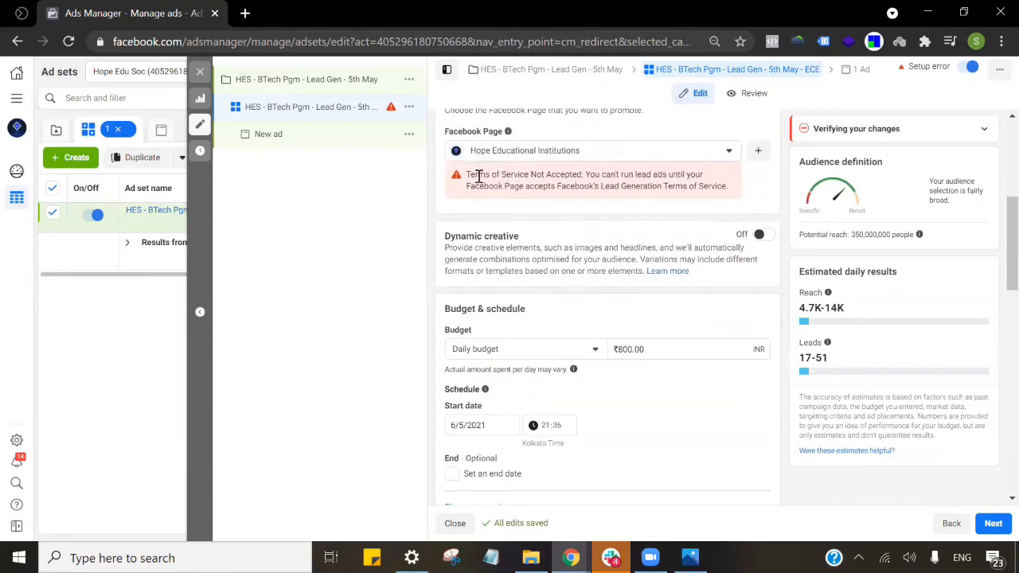
scroll(610, 246, "down", 3)
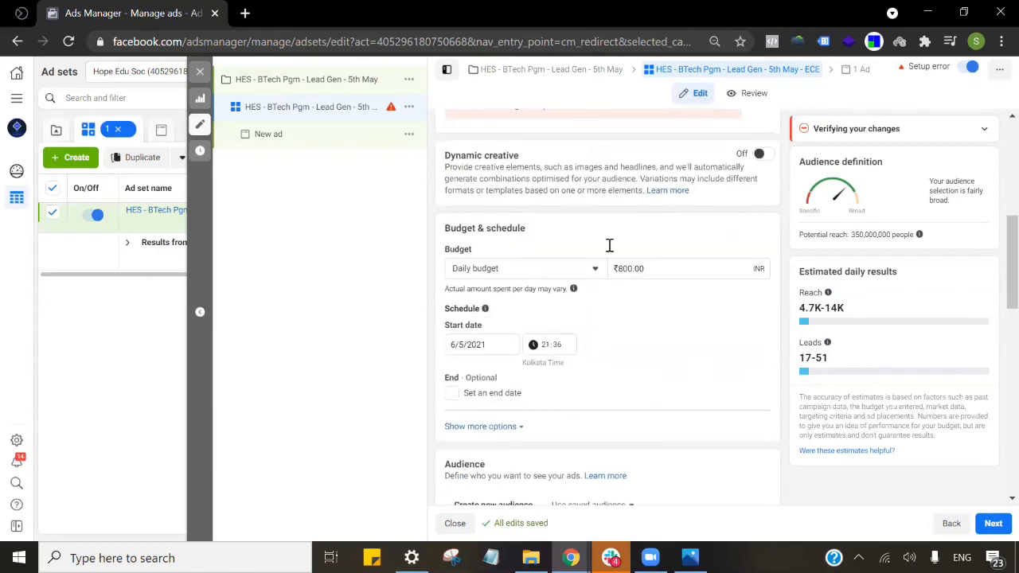
scroll(618, 244, "up", 2)
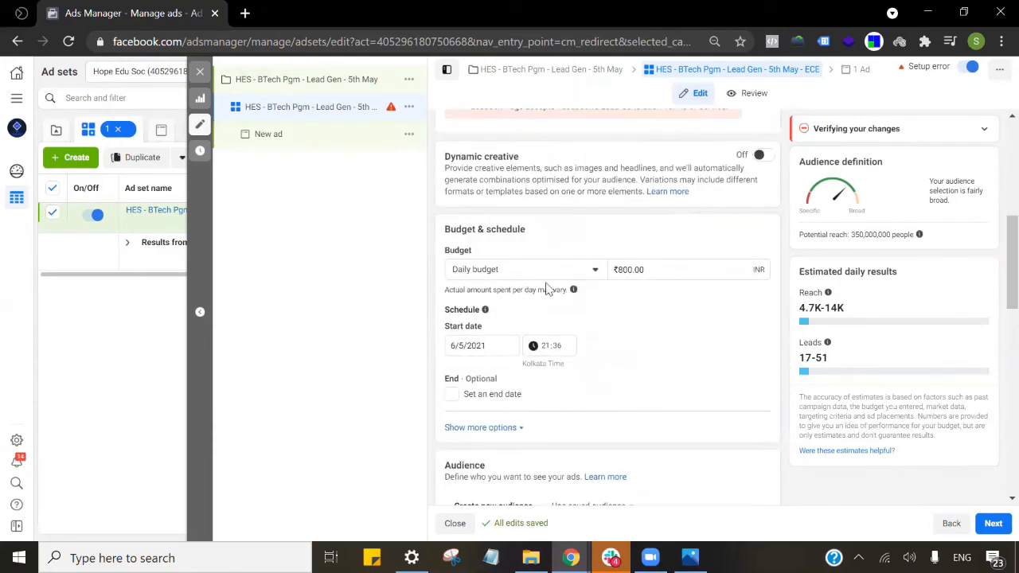
left_click(667, 271)
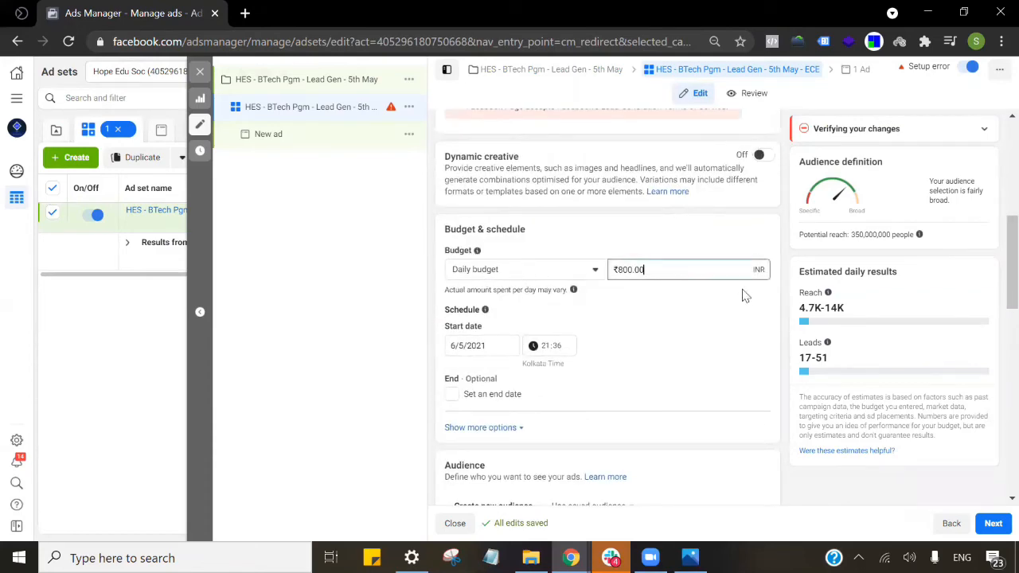
key("ctrl+a")
type("500")
left_click(703, 324)
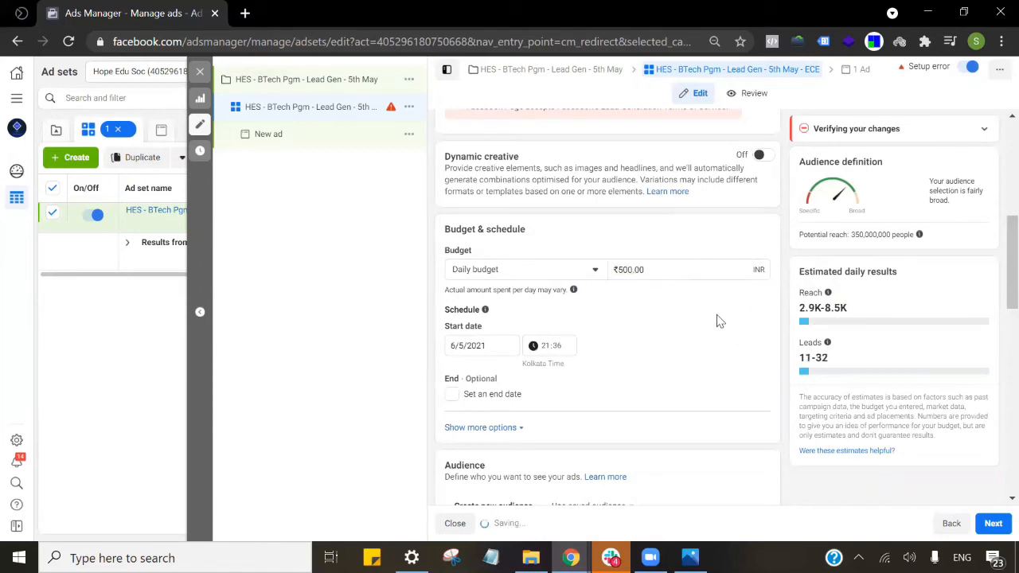
scroll(720, 305, "down", 1)
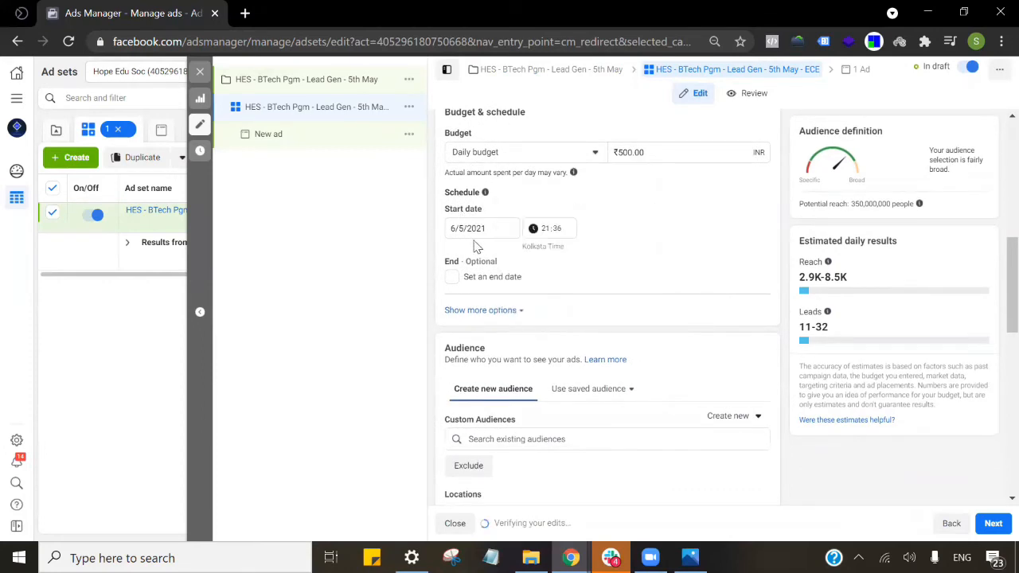
Edit the location targeting and remove India.
scroll(558, 274, "down", 2)
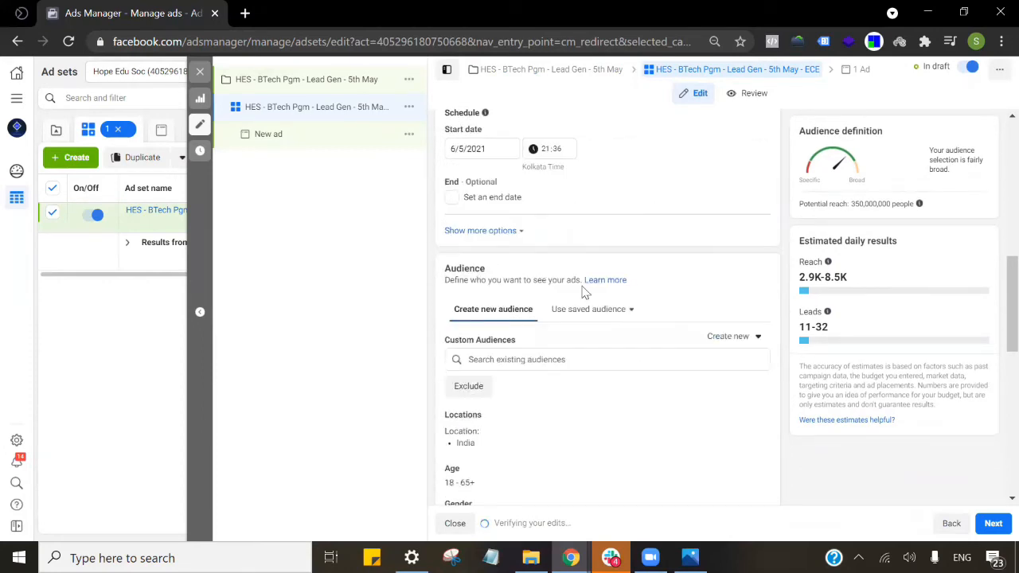
scroll(583, 287, "down", 1)
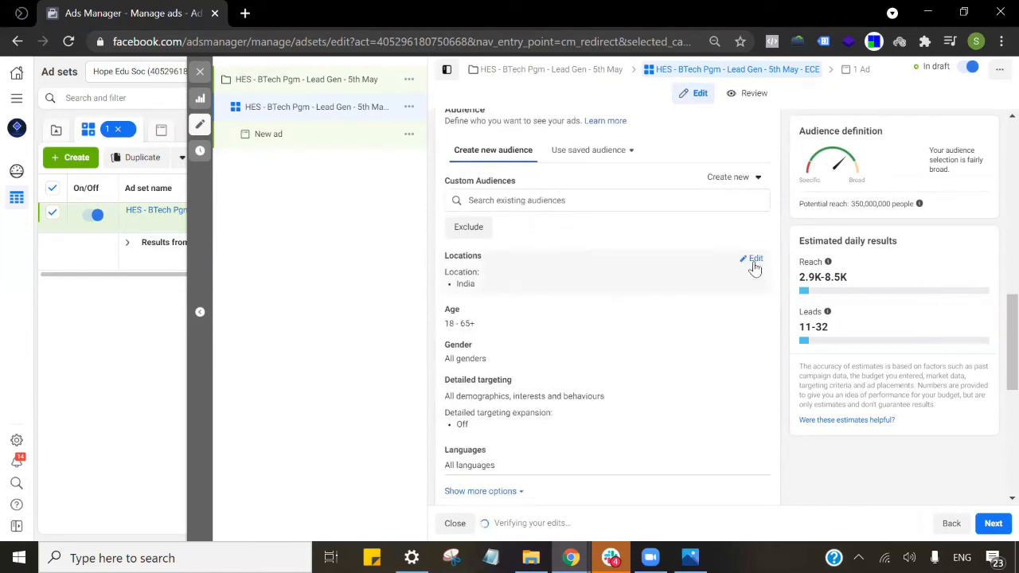
mouse_move(521, 181)
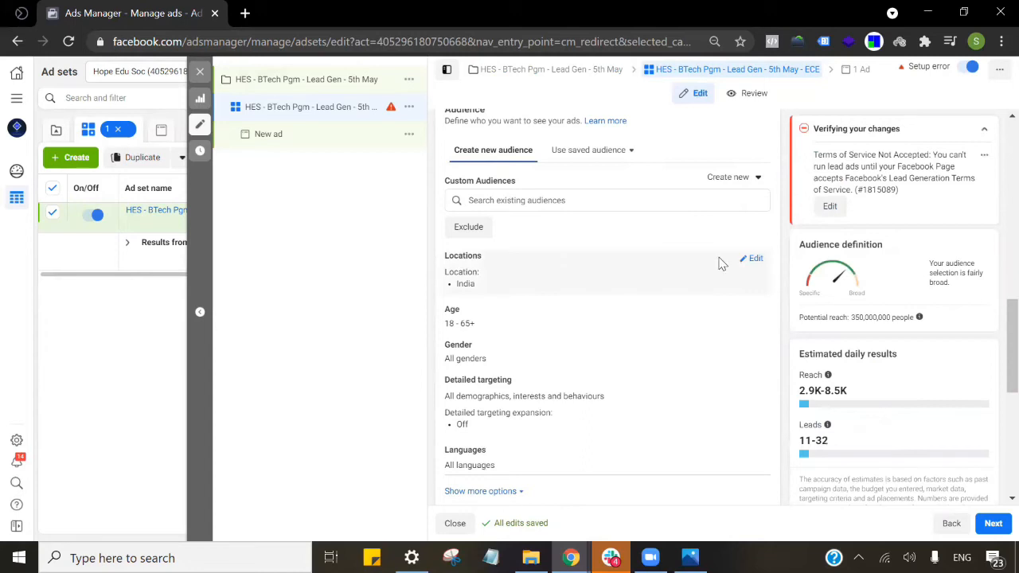
left_click(753, 259)
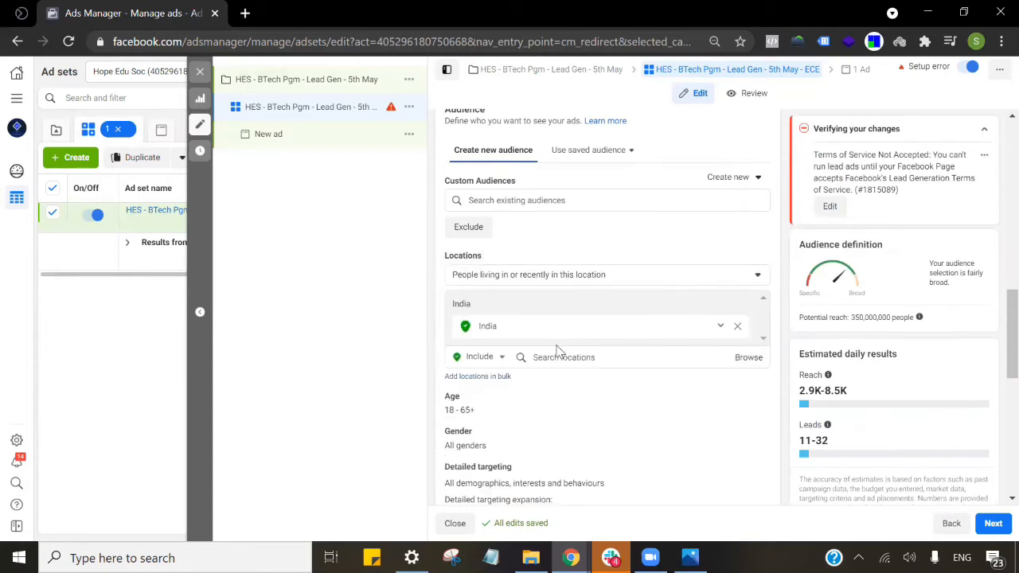
left_click(737, 329)
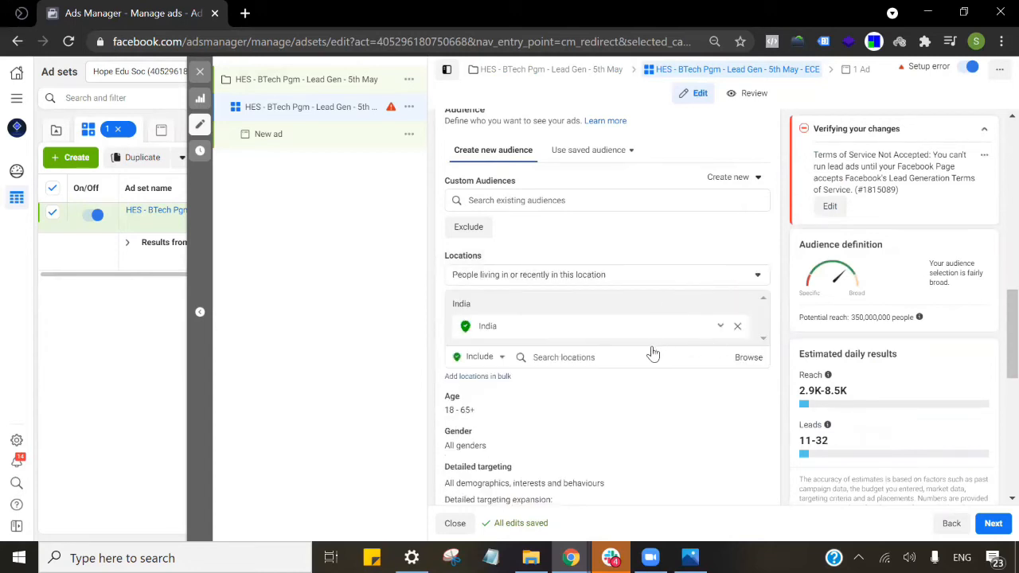
Add Hyderabad, Chennai and Bangalore as target cities, each with a +40 km radius.
left_click(582, 340)
type("hyde")
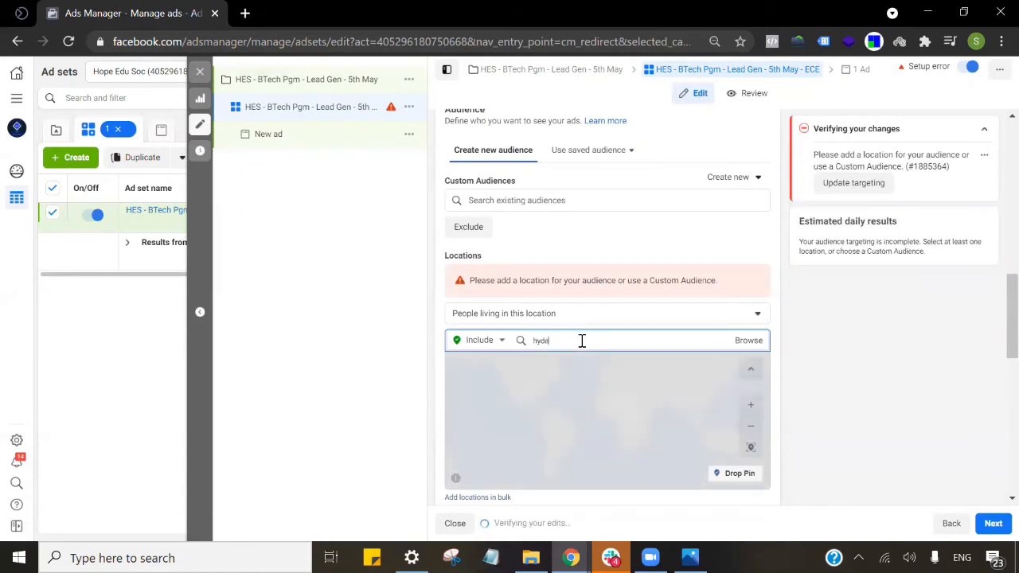
type("rabad")
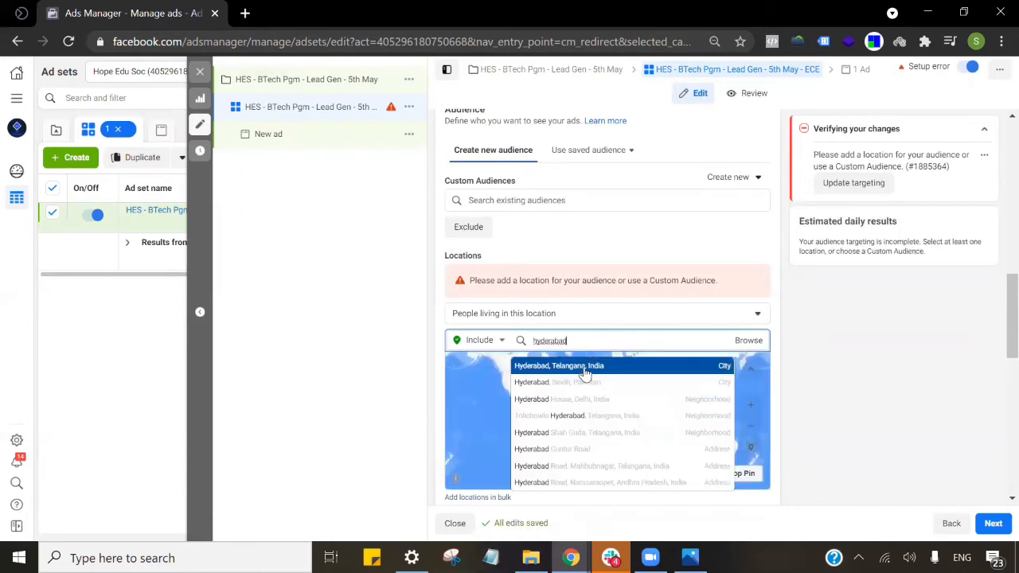
key("Return")
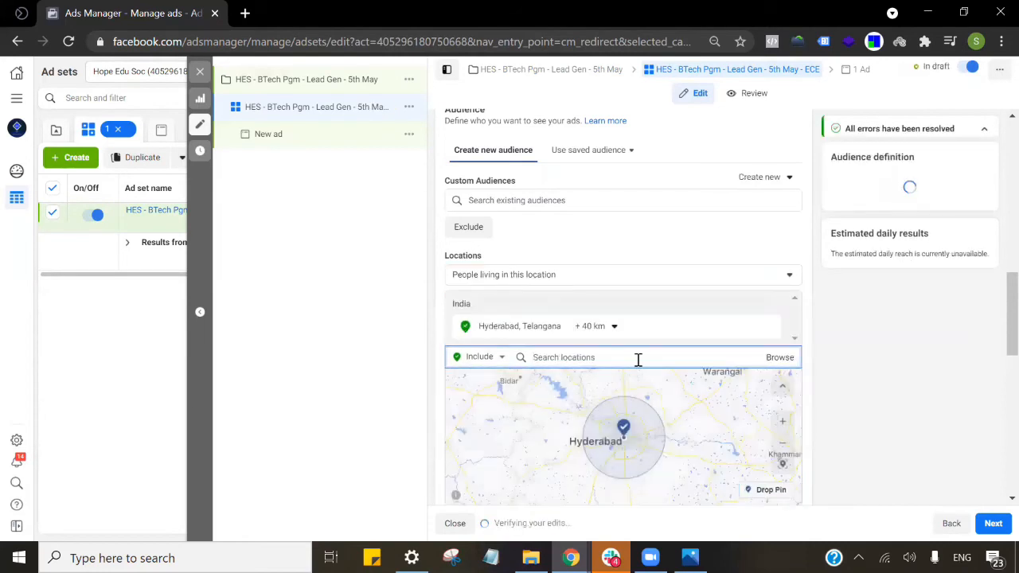
type("qhennai")
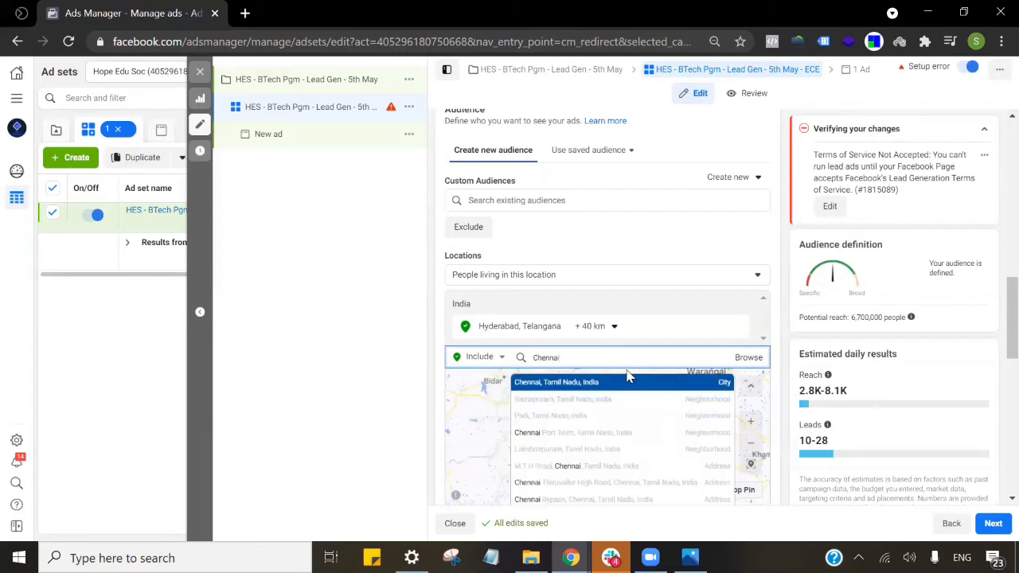
left_click(611, 385)
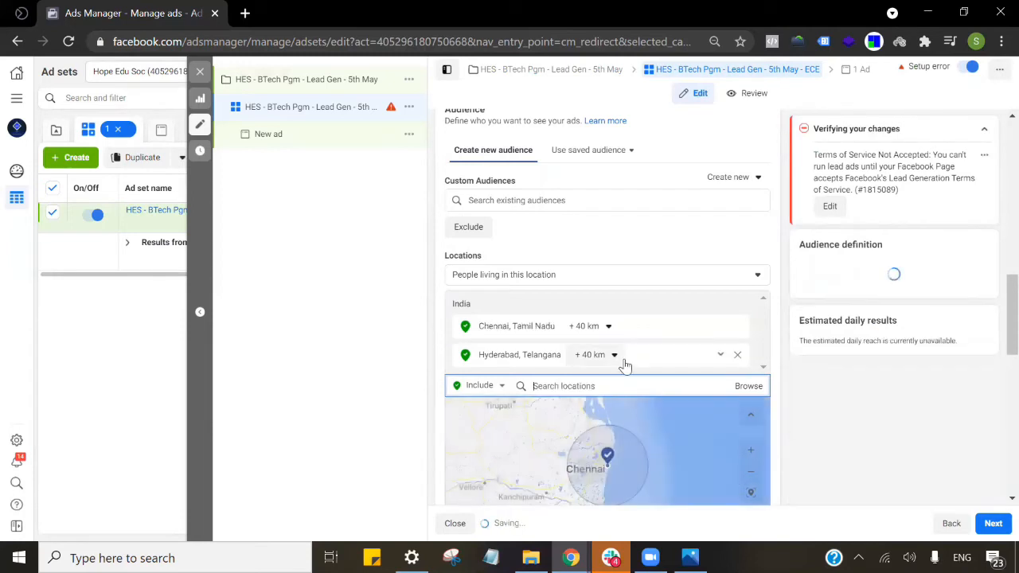
type("bangalore")
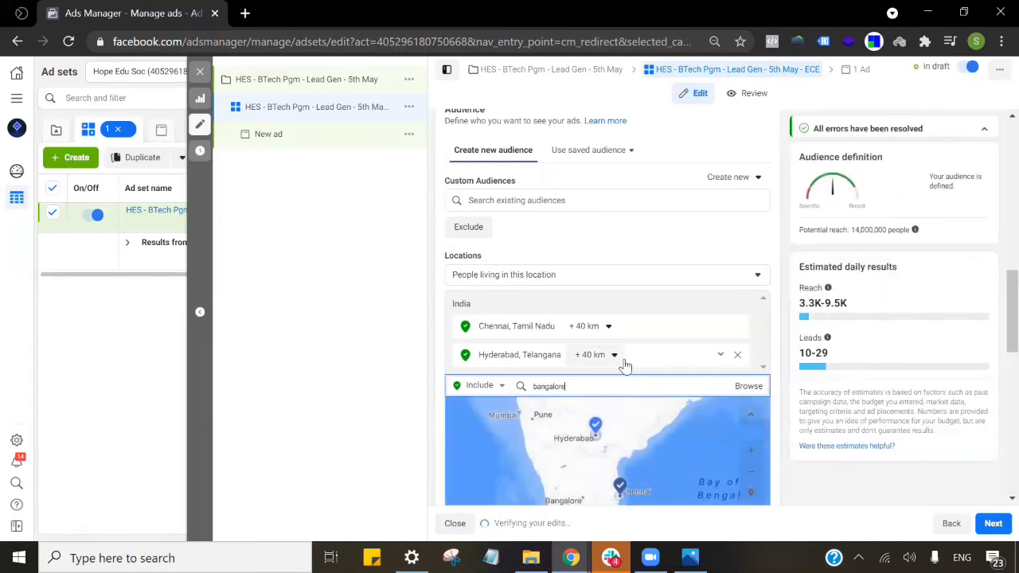
left_click(597, 409)
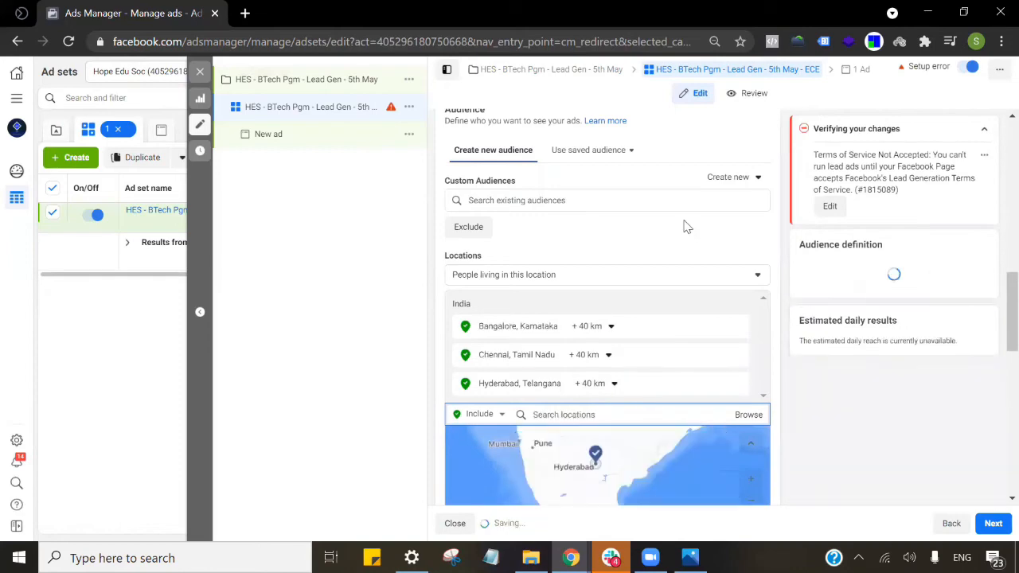
scroll(685, 227, "down", 3)
Set the audience age range to 35–55.
scroll(746, 262, "down", 2)
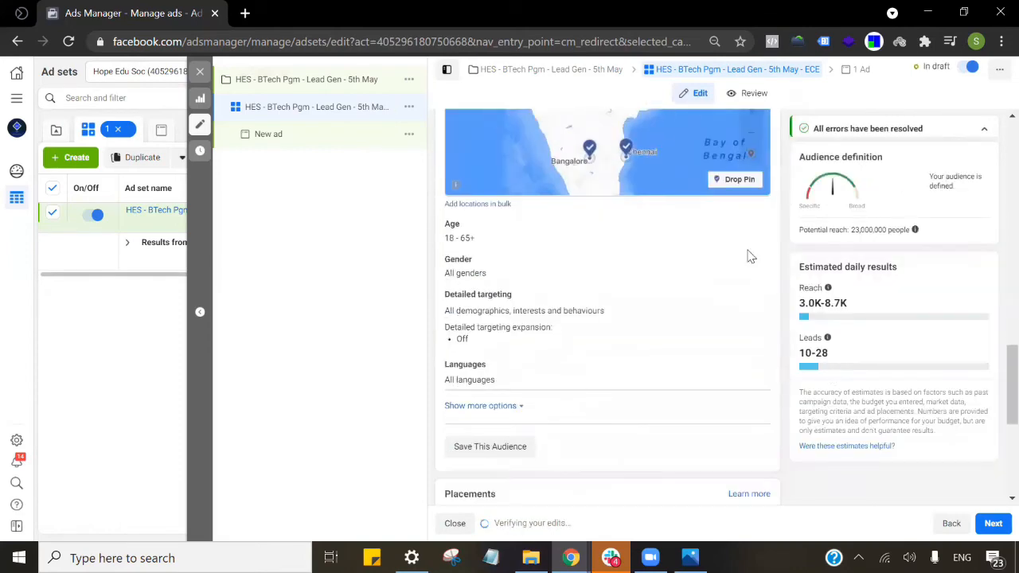
left_click(754, 229)
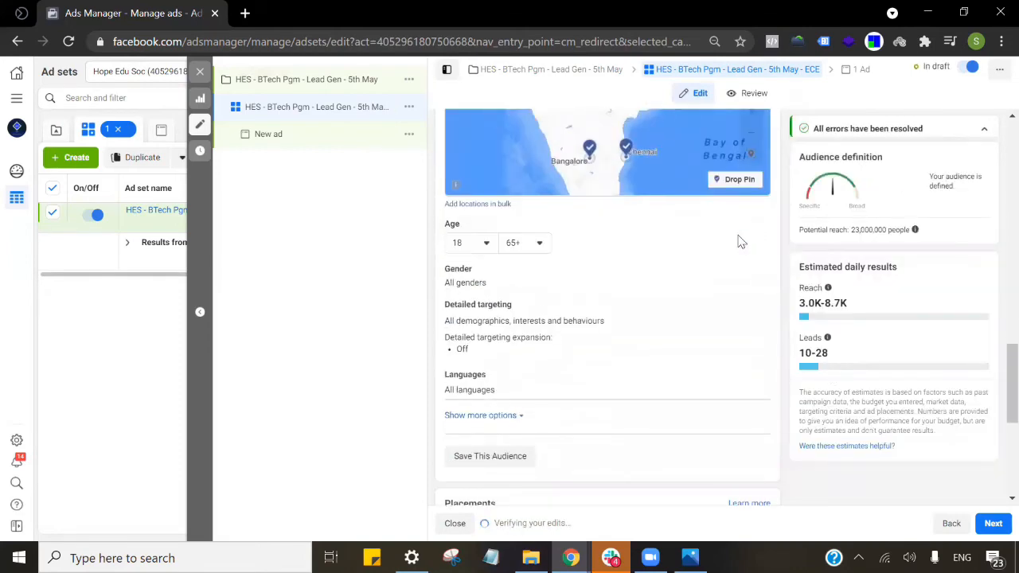
left_click(465, 244)
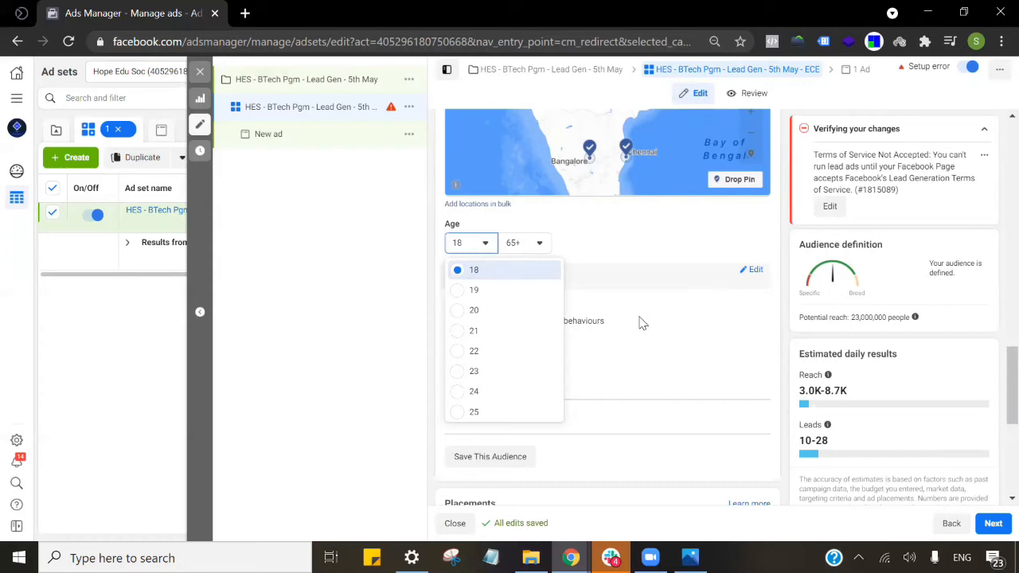
scroll(494, 343, "down", 2)
scroll(488, 348, "down", 2)
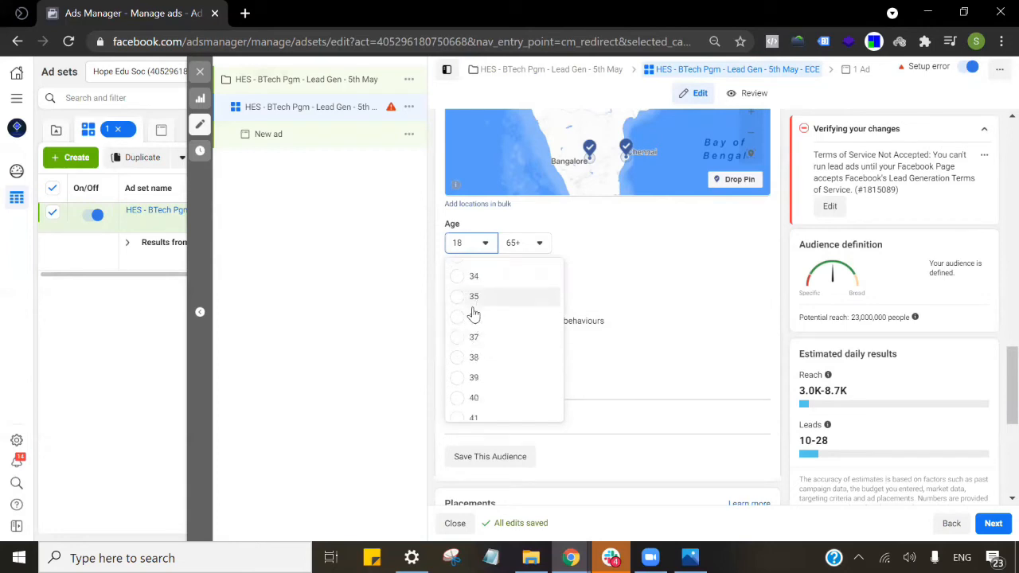
scroll(470, 330, "down", 1)
left_click(458, 326)
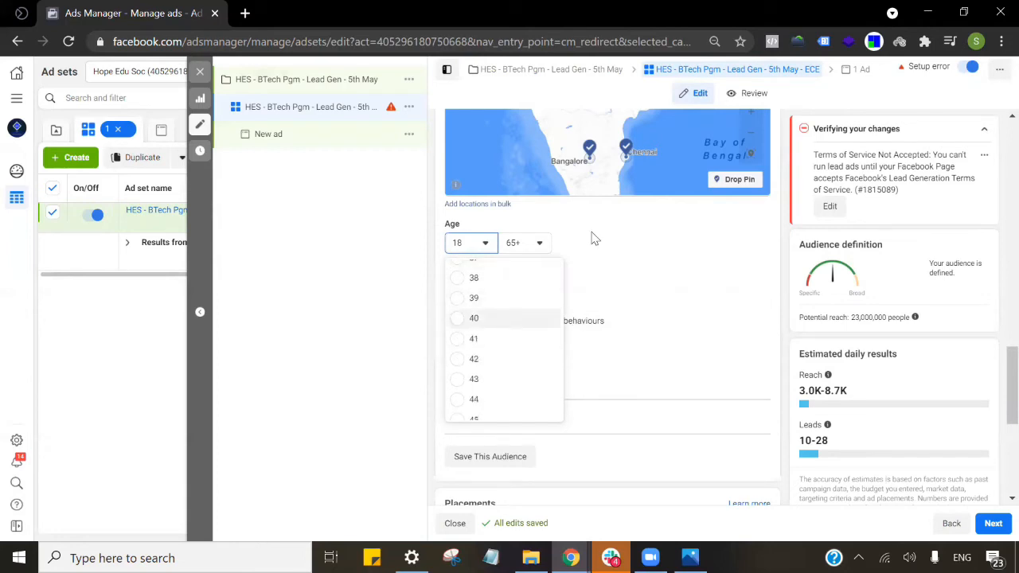
left_click(479, 248)
scroll(494, 334, "up", 1)
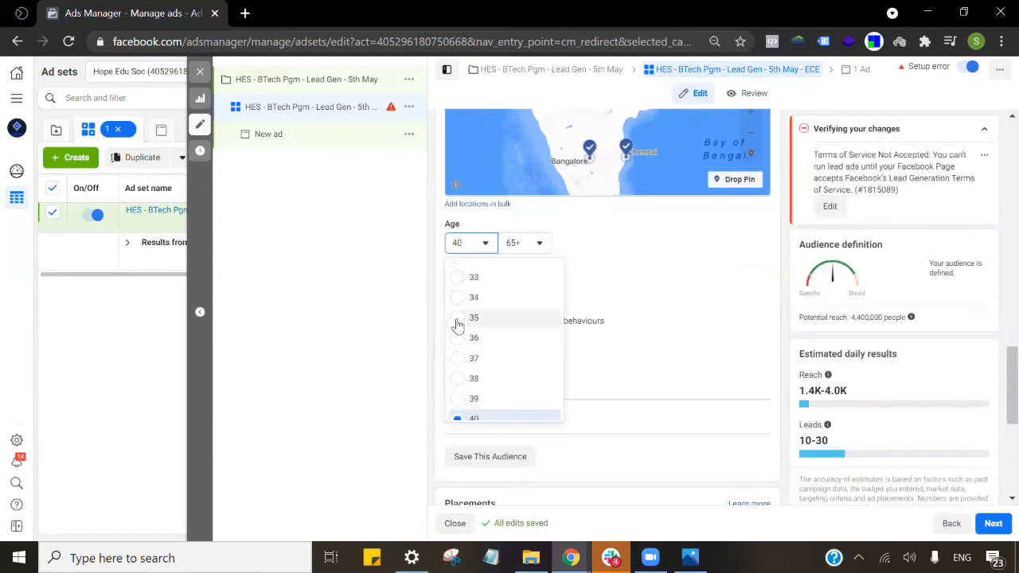
left_click(474, 318)
left_click(522, 248)
scroll(548, 359, "up", 3)
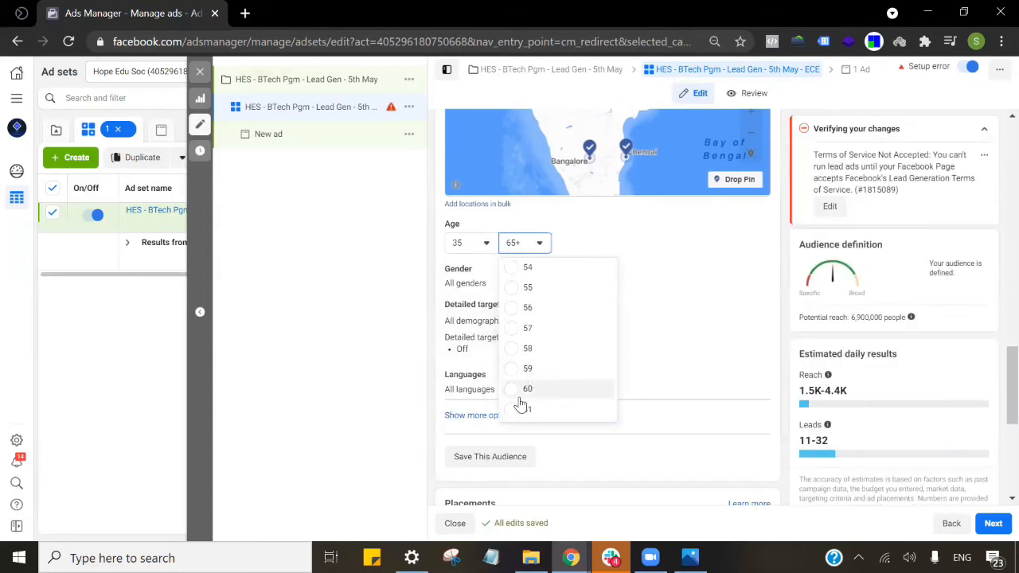
left_click(518, 288)
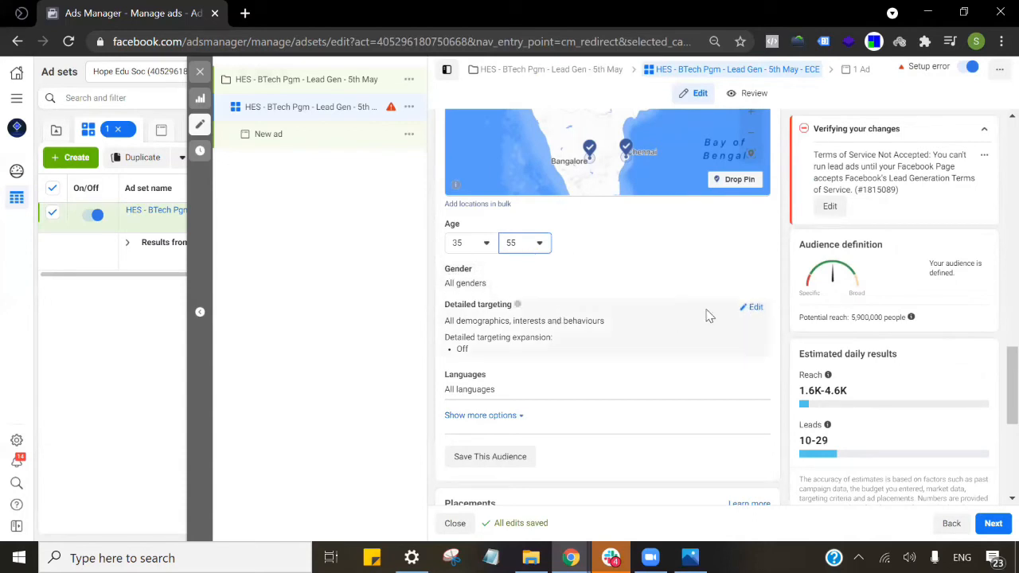
Open Detailed targeting and bring up its Browse category list.
left_click(752, 307)
left_click(648, 341)
scroll(733, 314, "down", 1)
left_click(747, 259)
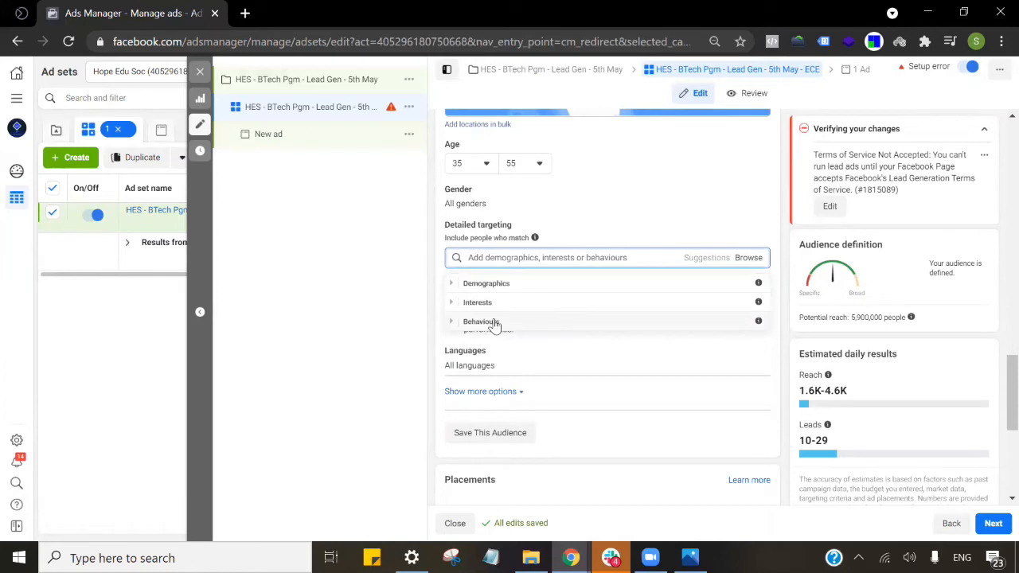
left_click(452, 285)
scroll(464, 295, "down", 1)
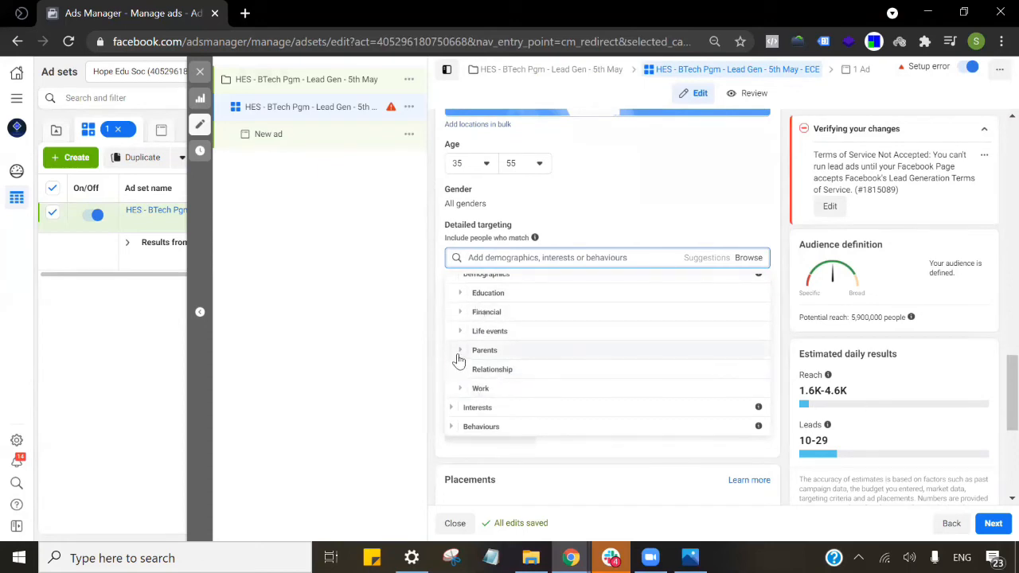
scroll(457, 295, "up", 1)
left_click(454, 285)
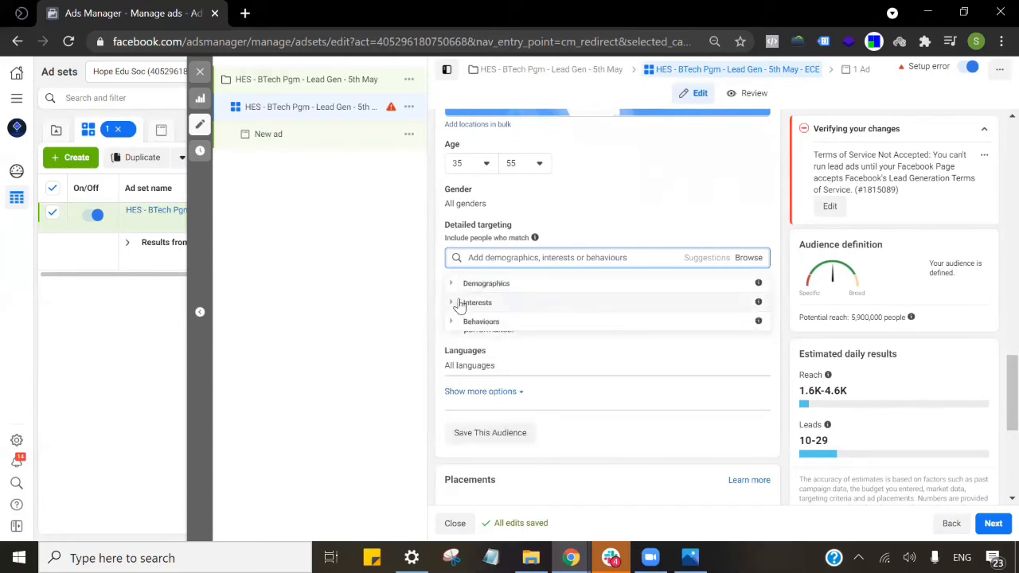
left_click(451, 304)
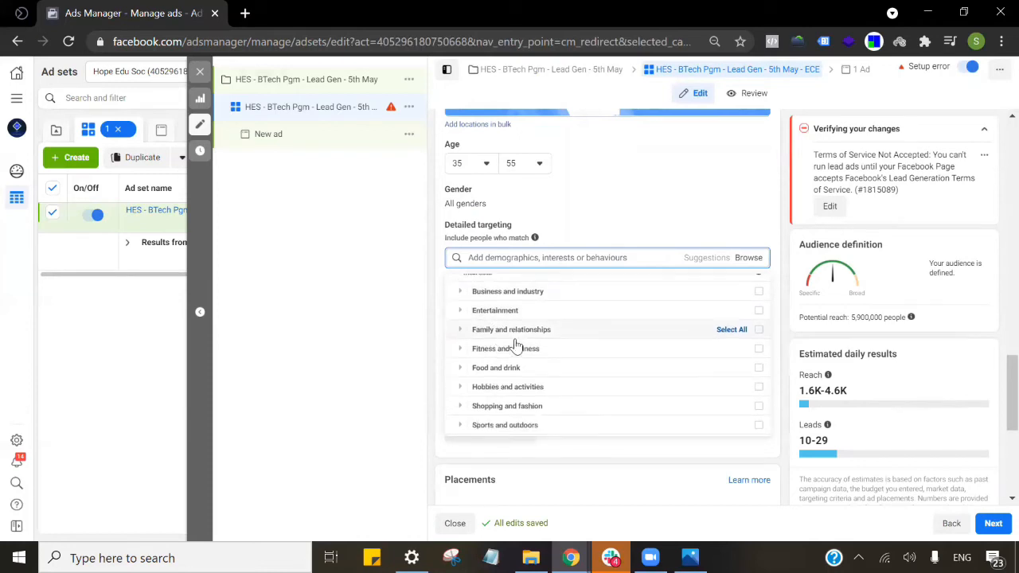
scroll(481, 334, "down", 3)
scroll(474, 302, "up", 5)
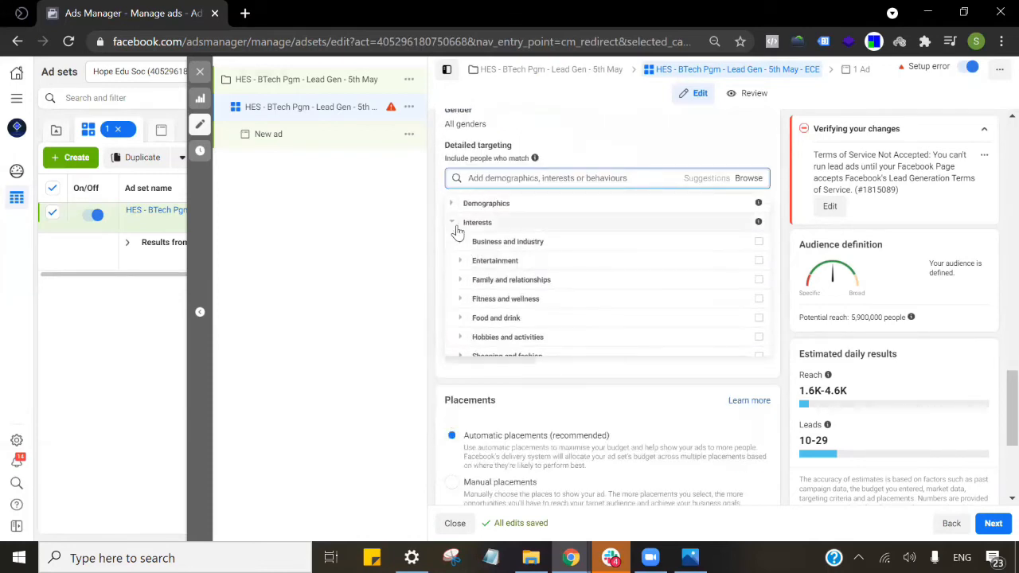
left_click(455, 225)
left_click(453, 243)
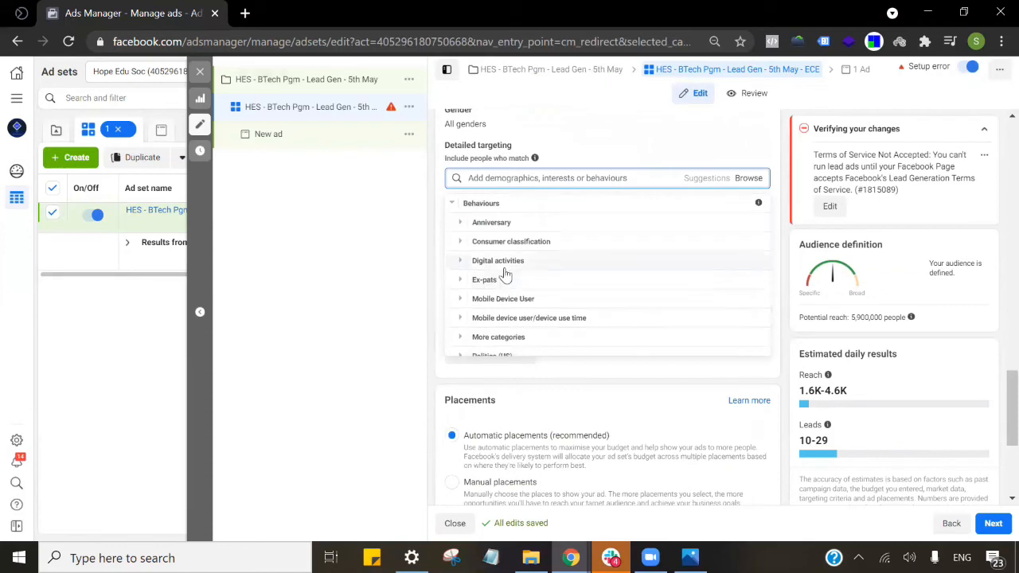
left_click(471, 229)
left_click(749, 178)
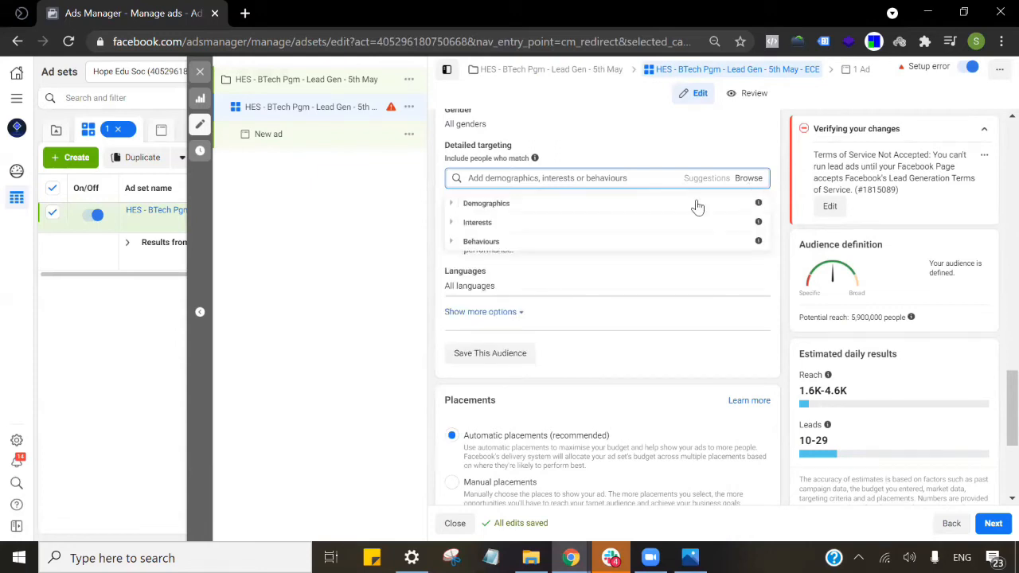
left_click(455, 240)
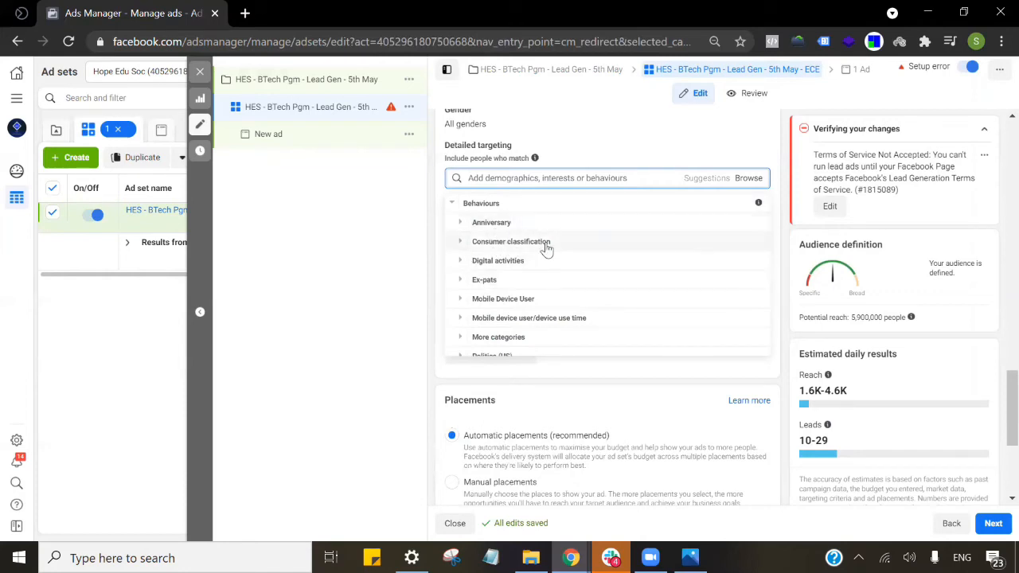
scroll(515, 323, "down", 1)
scroll(515, 323, "up", 1)
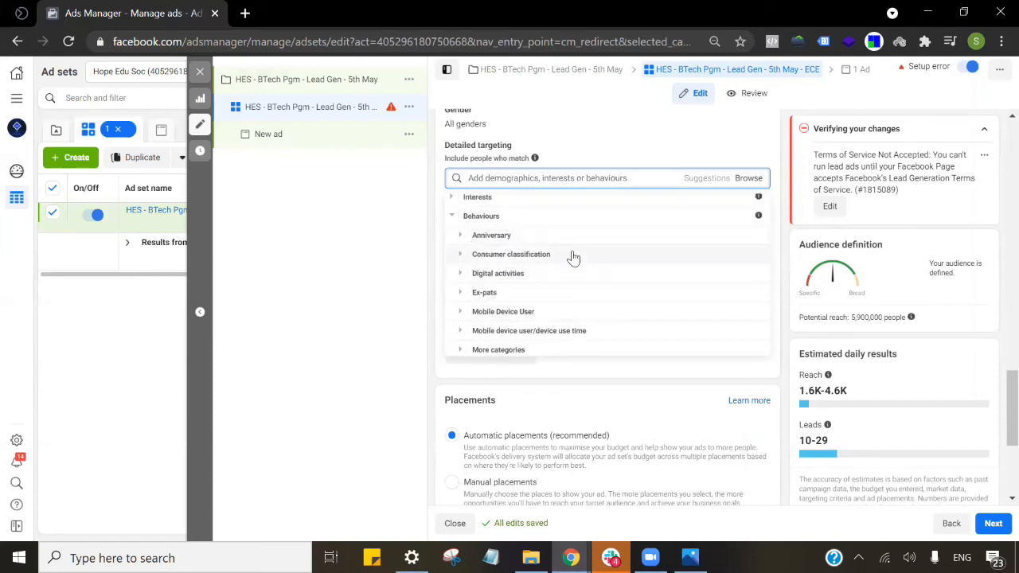
scroll(472, 247, "down", 2)
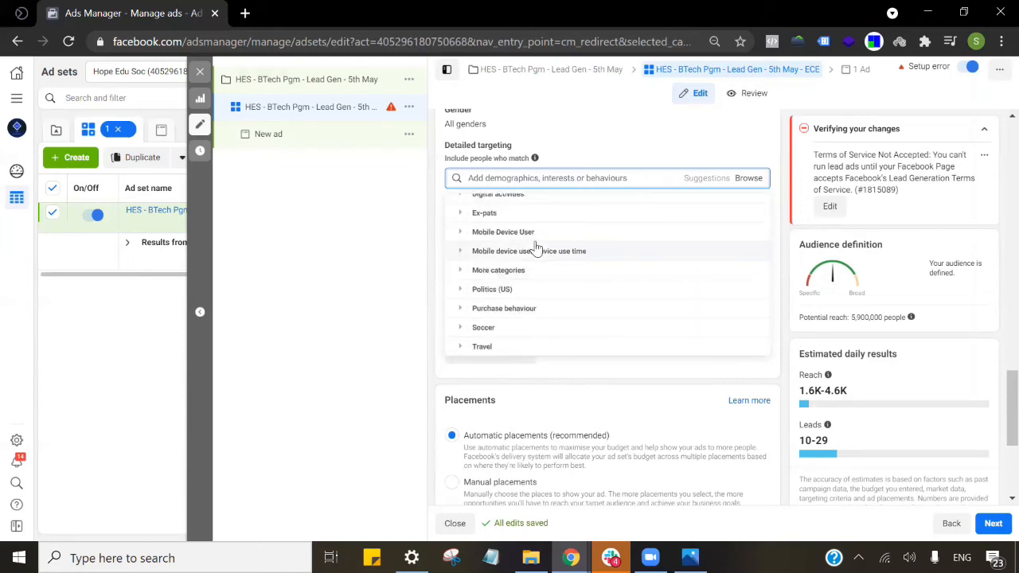
scroll(518, 248, "down", 1)
scroll(533, 255, "up", 3)
left_click(457, 169)
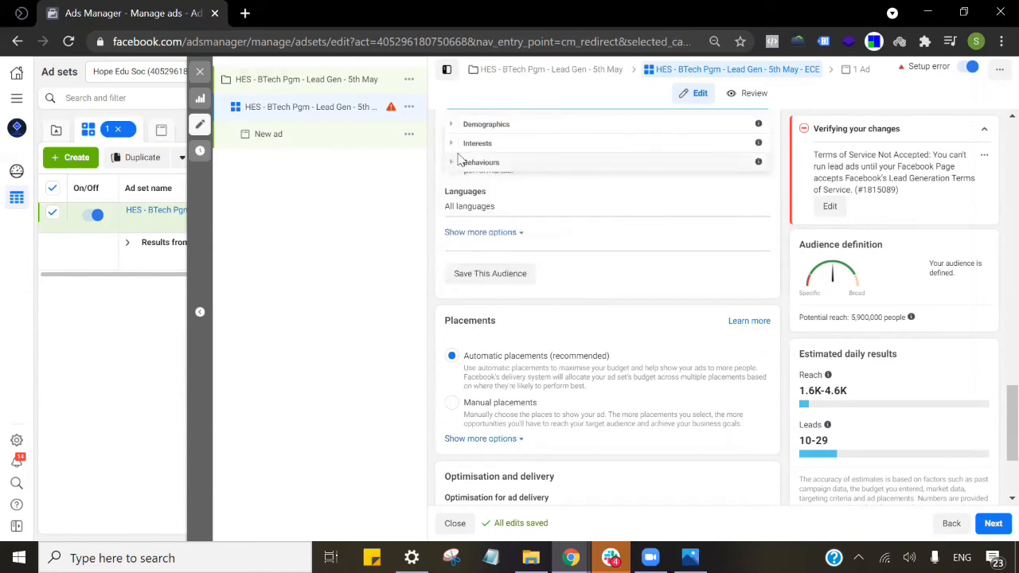
Tick Parents with teenagers (aged 13-17) under Demographics > Parents > All parents.
left_click(455, 205)
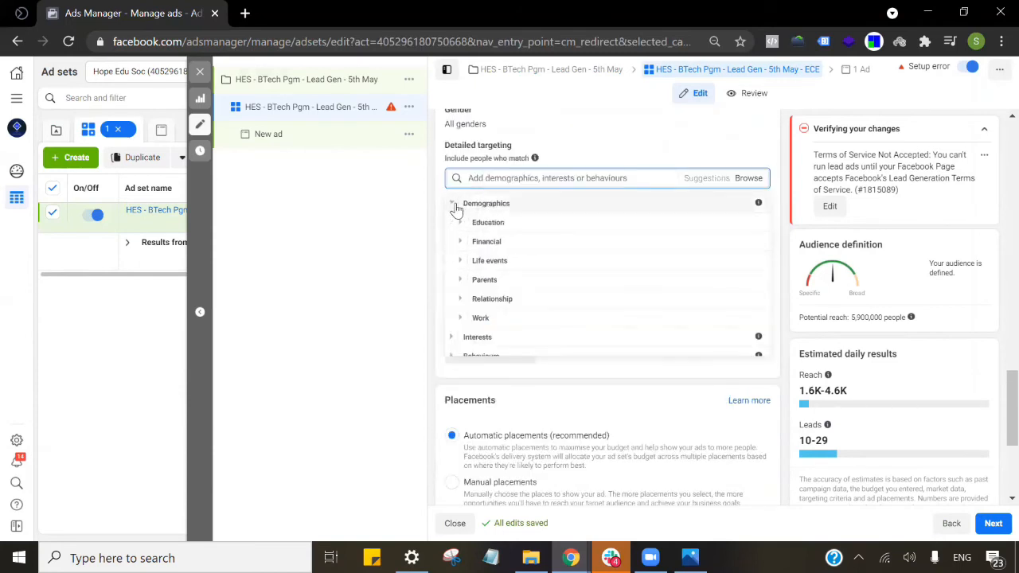
left_click(461, 279)
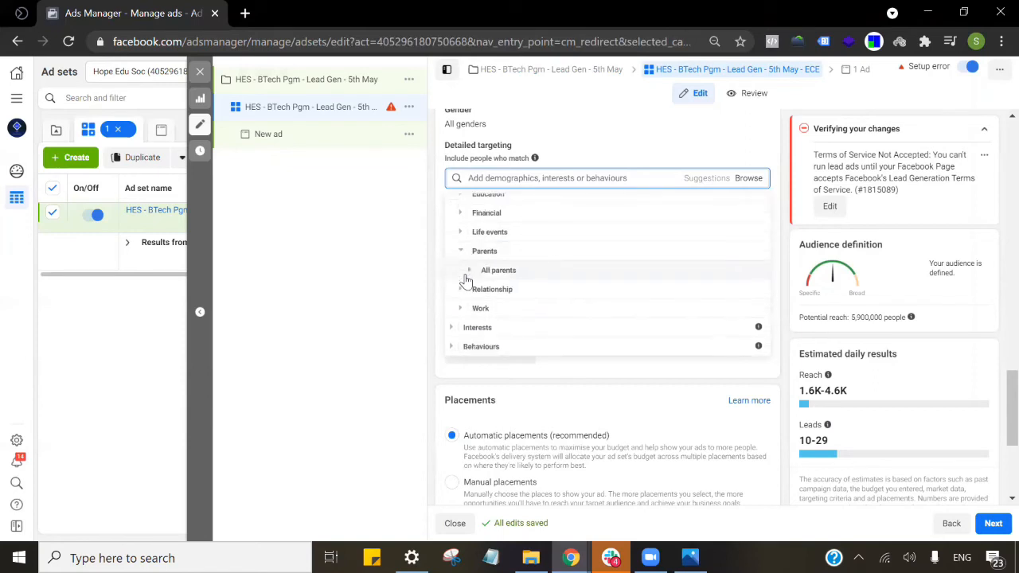
left_click(466, 272)
scroll(603, 273, "down", 2)
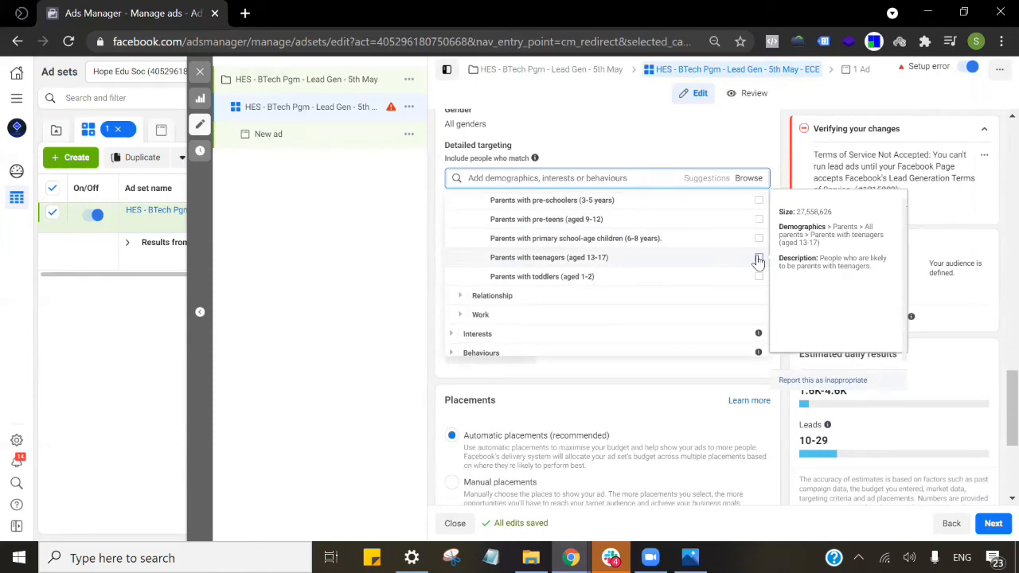
left_click(758, 259)
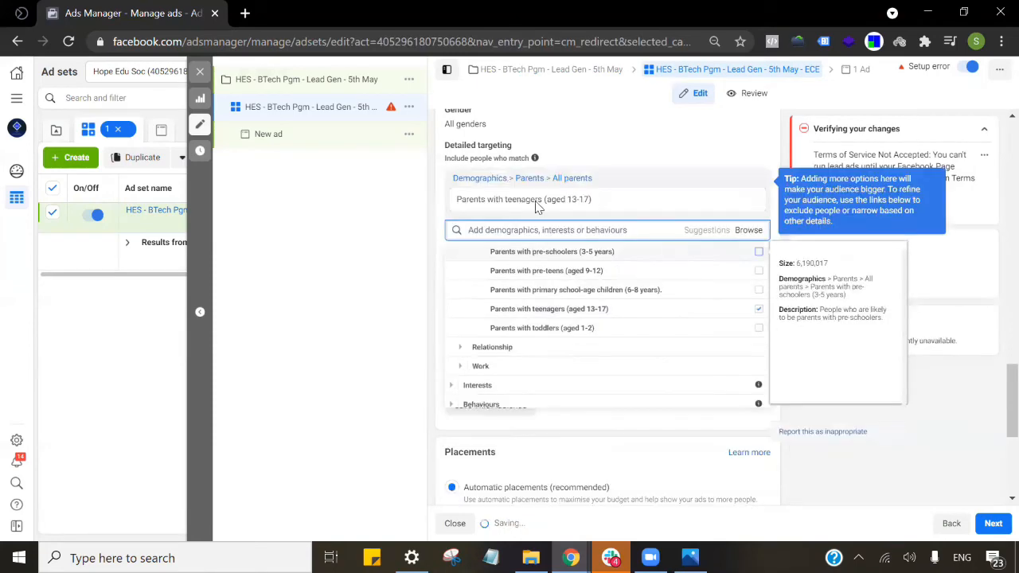
left_click(691, 169)
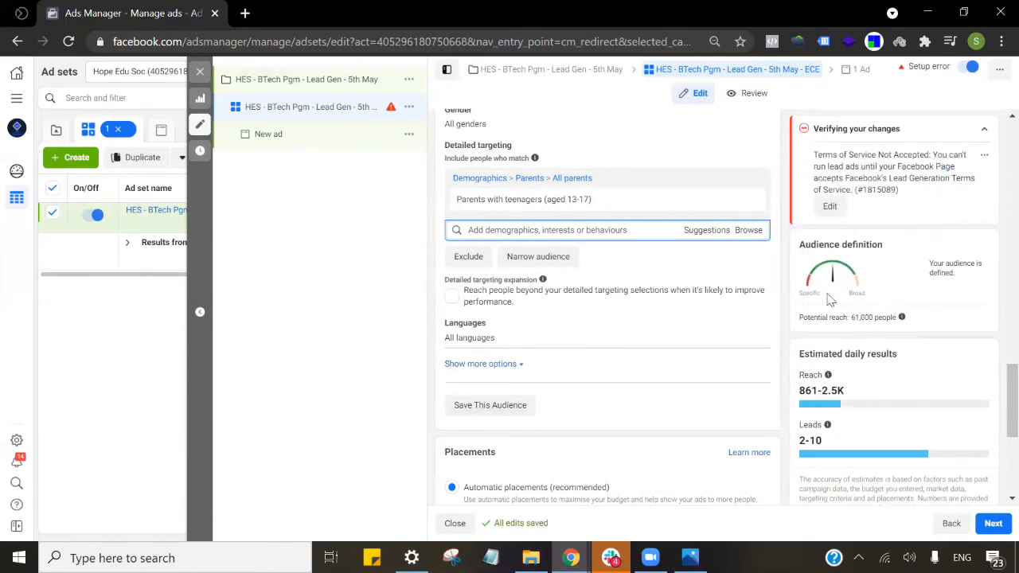
Remove and re-add Parents with teenagers (aged 13-17), comparing the potential reach of 61,000.
left_click(748, 201)
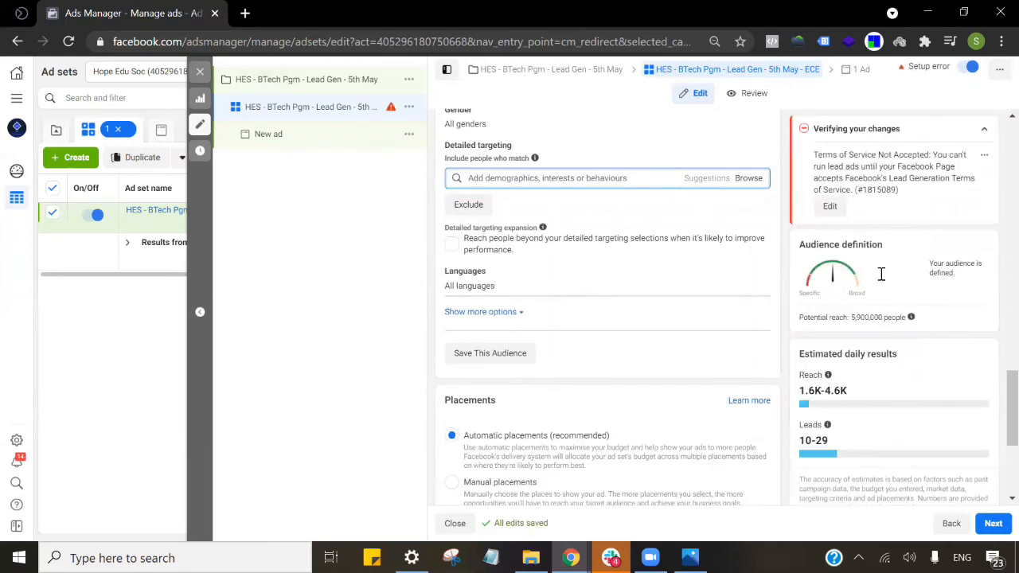
double_click(857, 315)
left_click(748, 177)
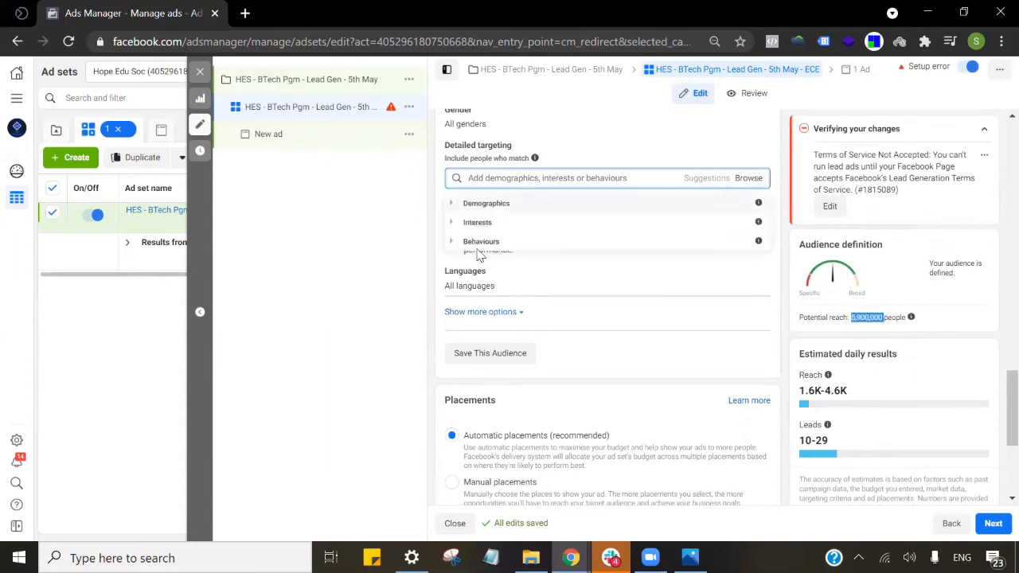
left_click(452, 204)
left_click(475, 280)
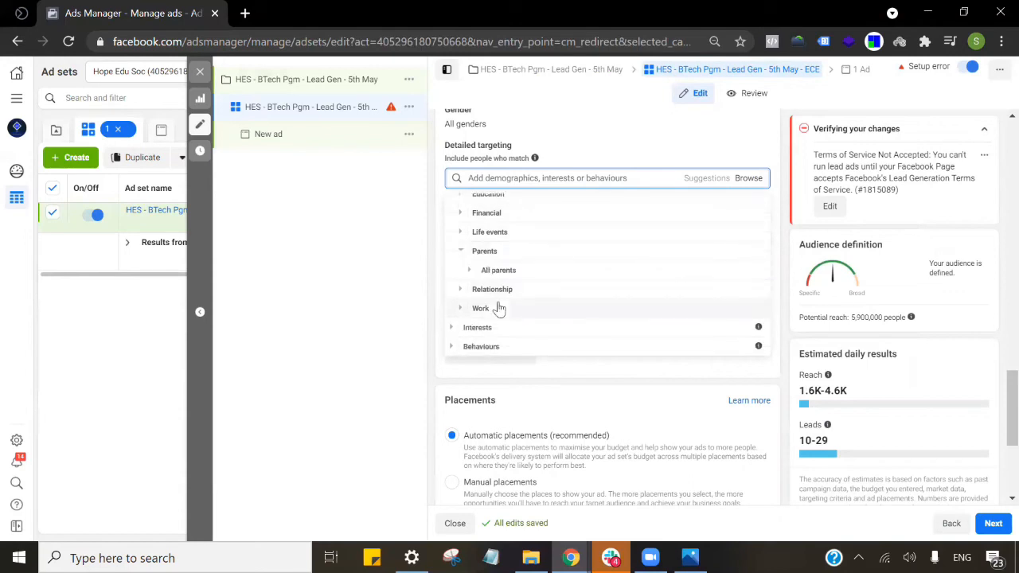
left_click(470, 271)
scroll(673, 323, "down", 3)
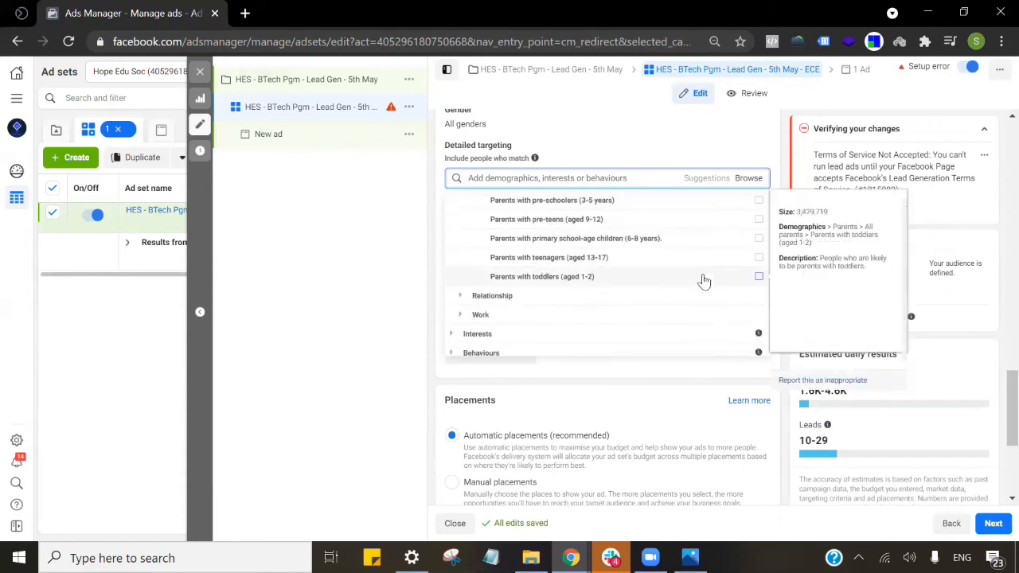
left_click(759, 258)
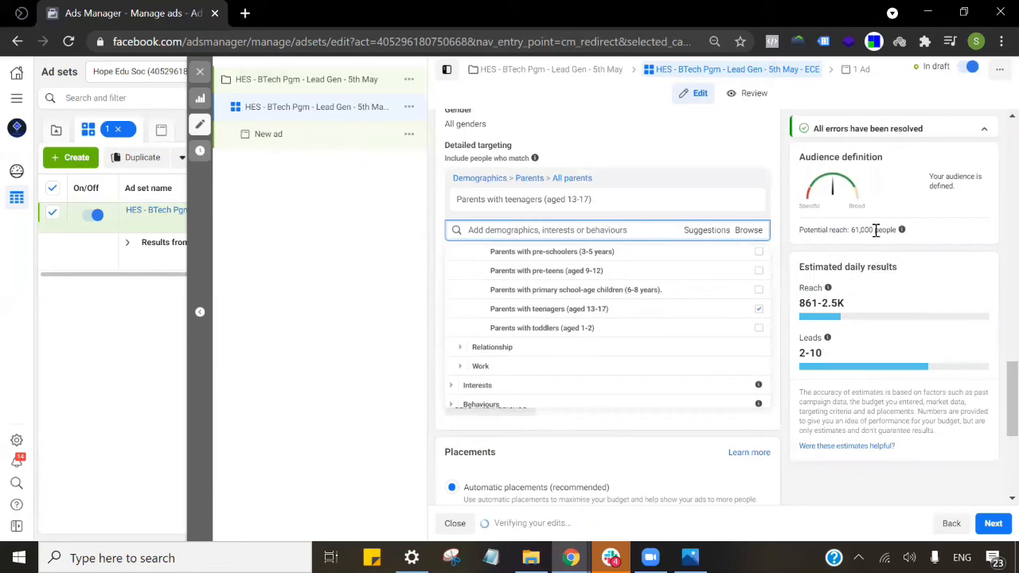
left_click(729, 165)
scroll(715, 192, "down", 2)
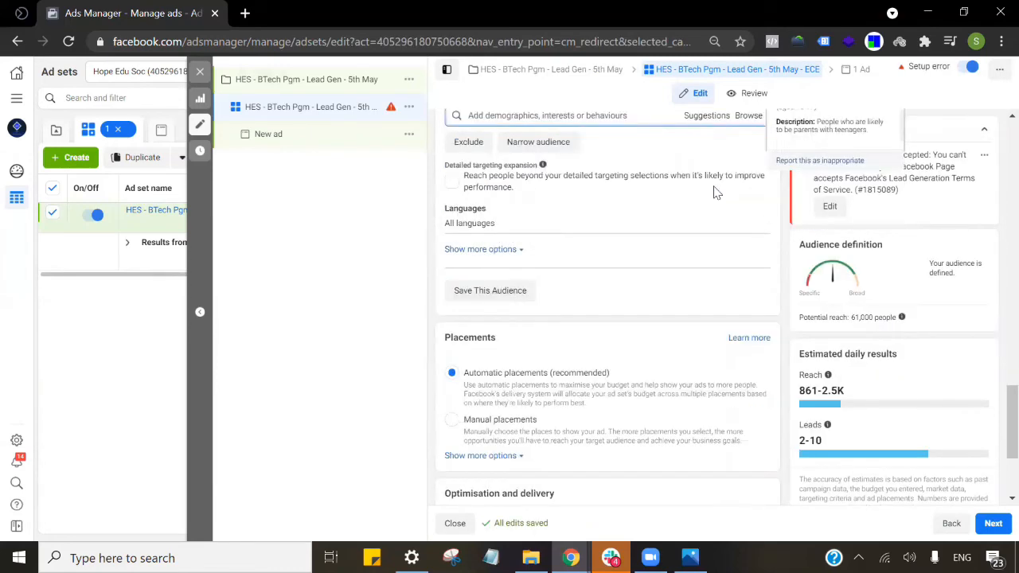
scroll(715, 193, "down", 2)
scroll(714, 194, "down", 1)
scroll(639, 252, "up", 1)
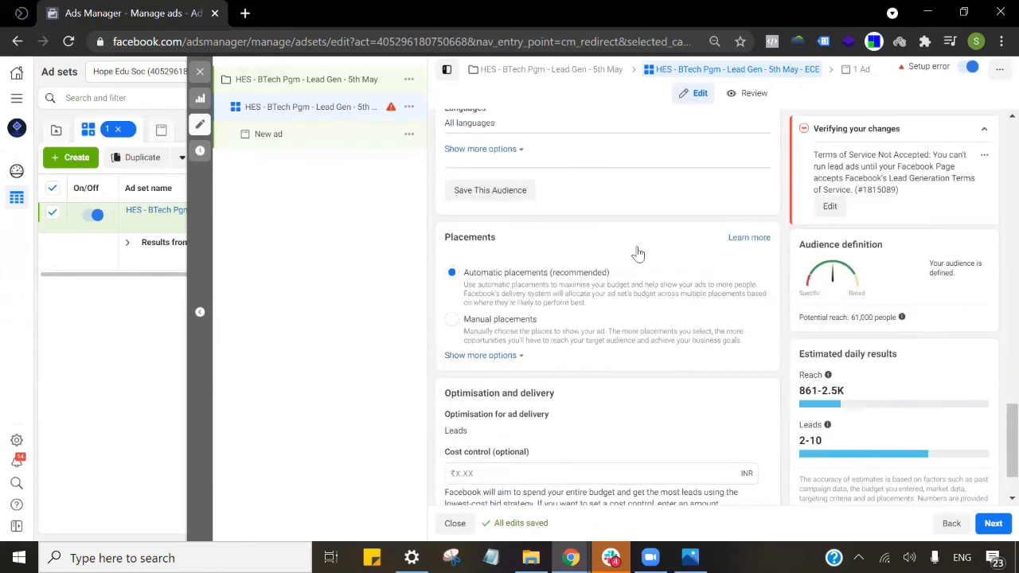
scroll(669, 263, "down", 1)
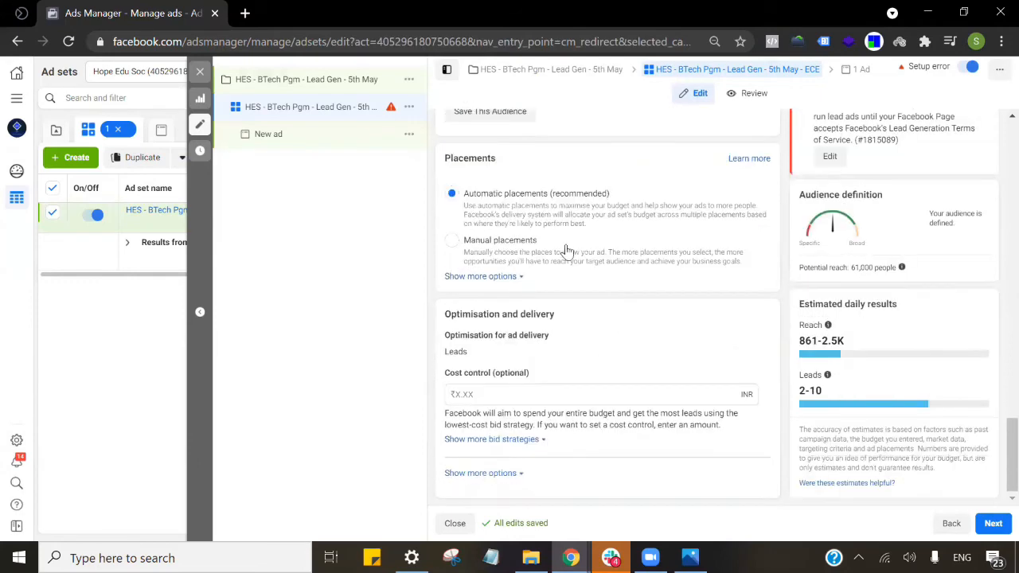
Switch to manual placements, keeping only Facebook News Feed and Instagram feed under Feeds.
left_click(526, 239)
scroll(526, 234, "down", 3)
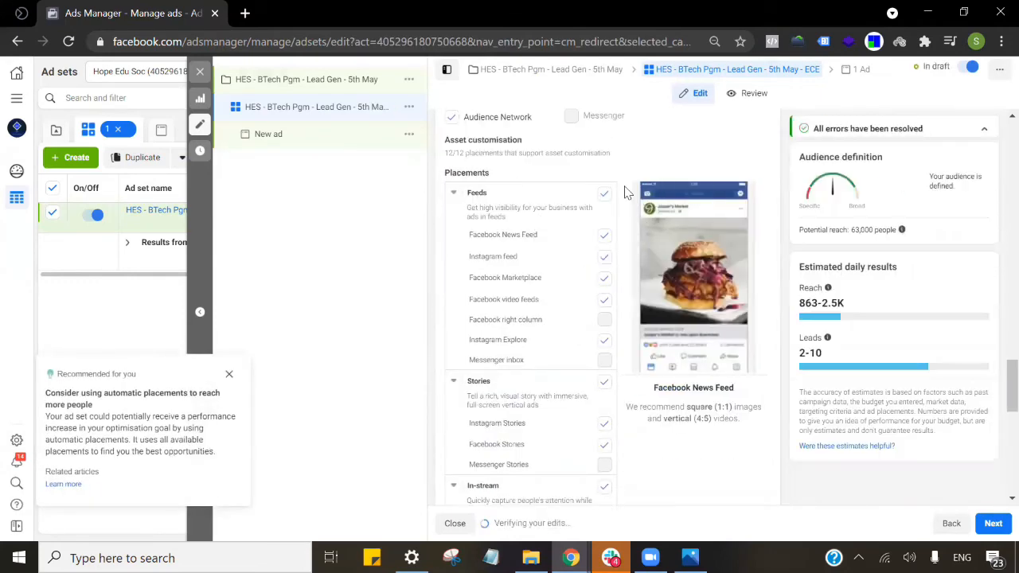
left_click(605, 196)
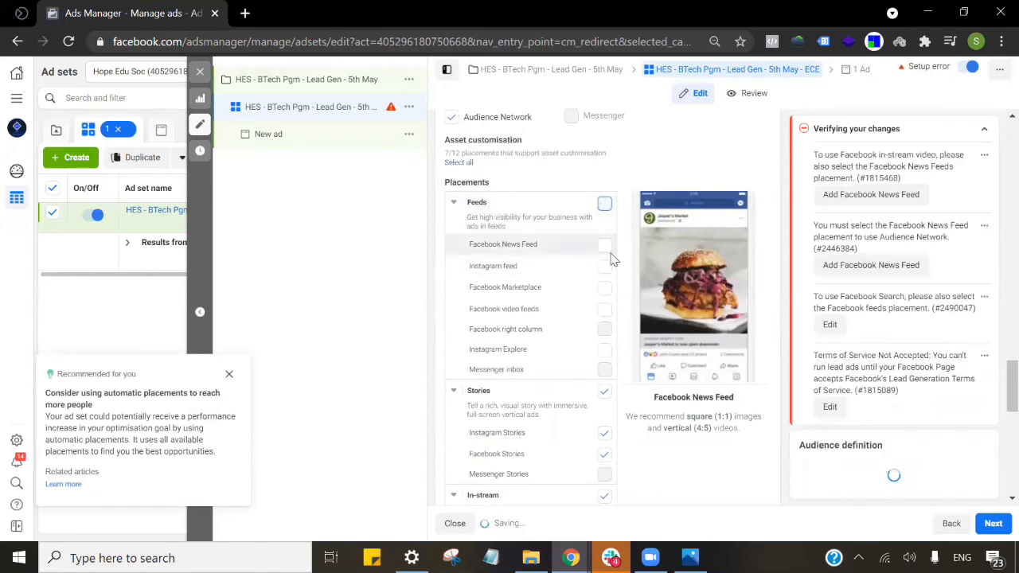
left_click(607, 247)
left_click(605, 268)
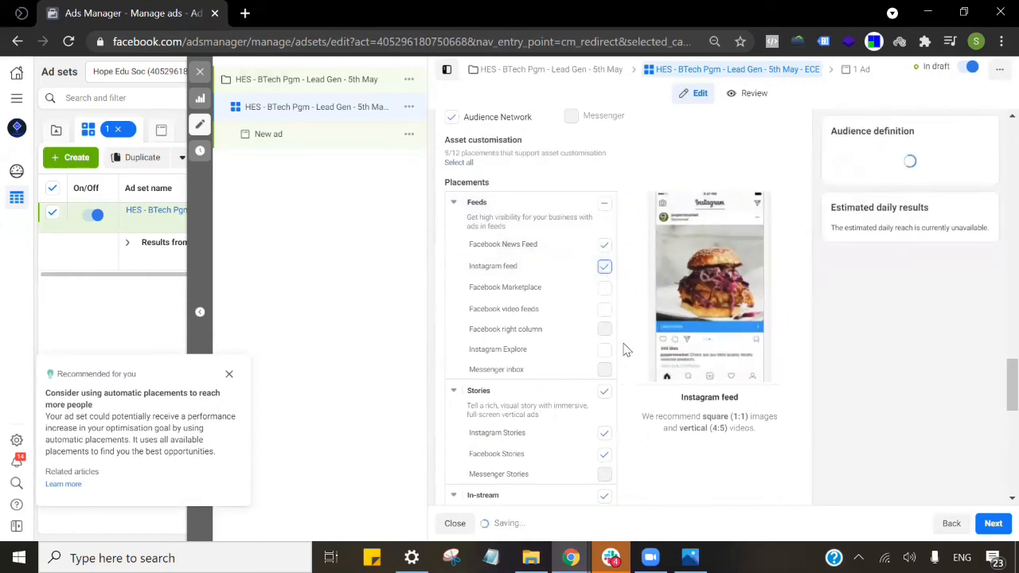
scroll(612, 326, "down", 1)
Turn off the Stories, In-stream, Search, In-article and Apps and sites placements.
left_click(604, 313)
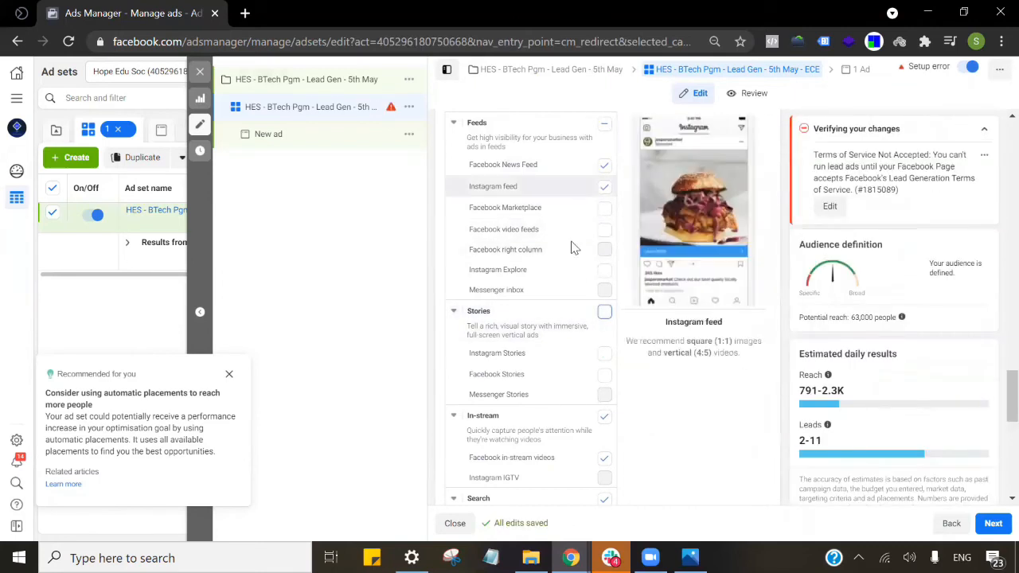
scroll(586, 294, "down", 2)
left_click(605, 257)
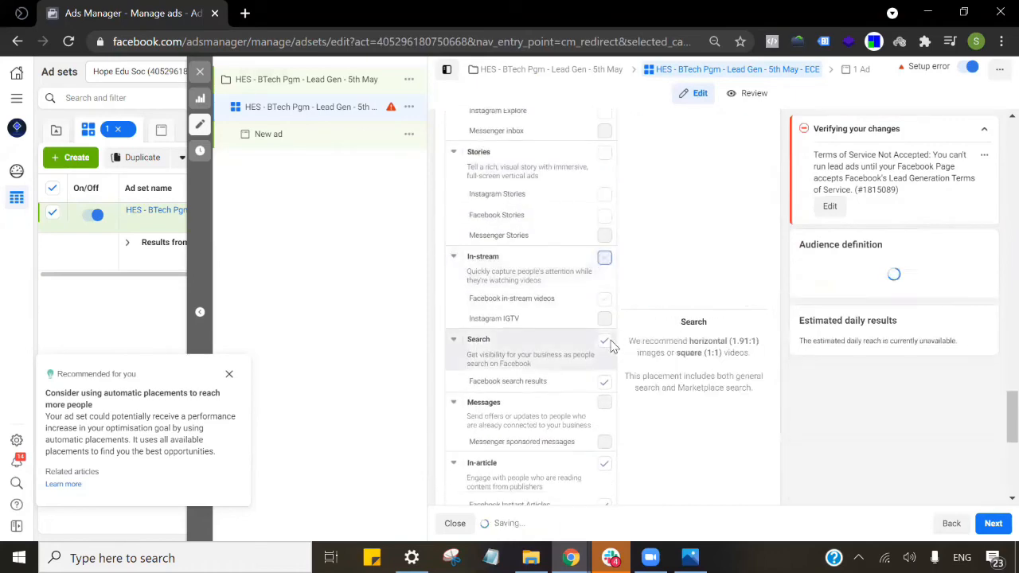
left_click(604, 463)
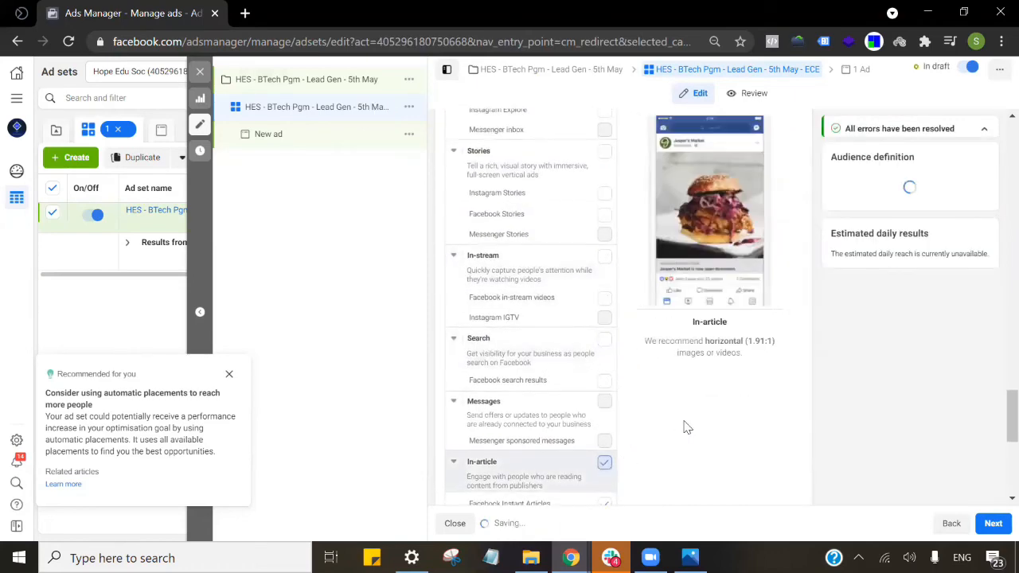
scroll(603, 457, "down", 2)
left_click(602, 369)
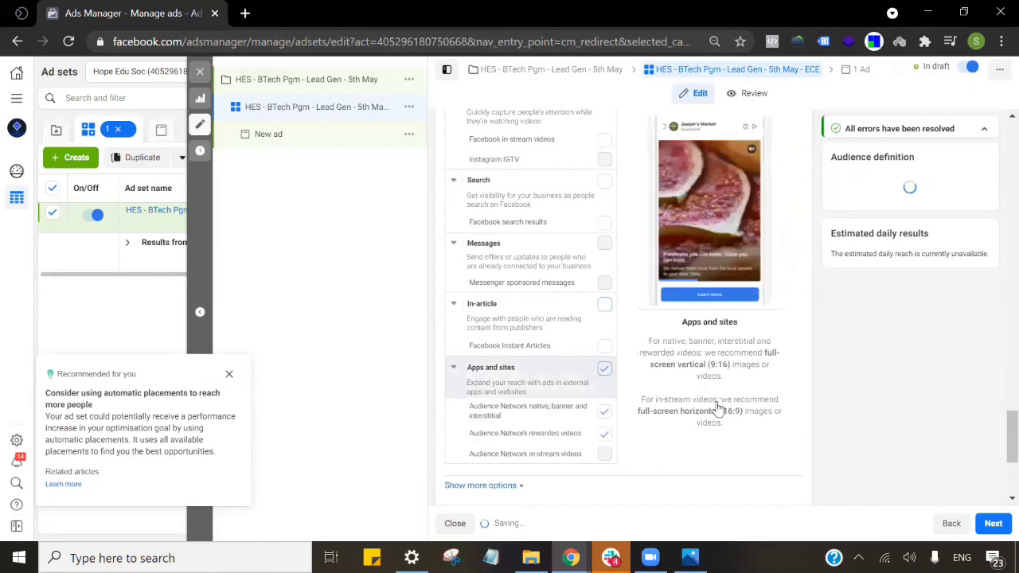
scroll(606, 350, "up", 1)
scroll(626, 326, "up", 3)
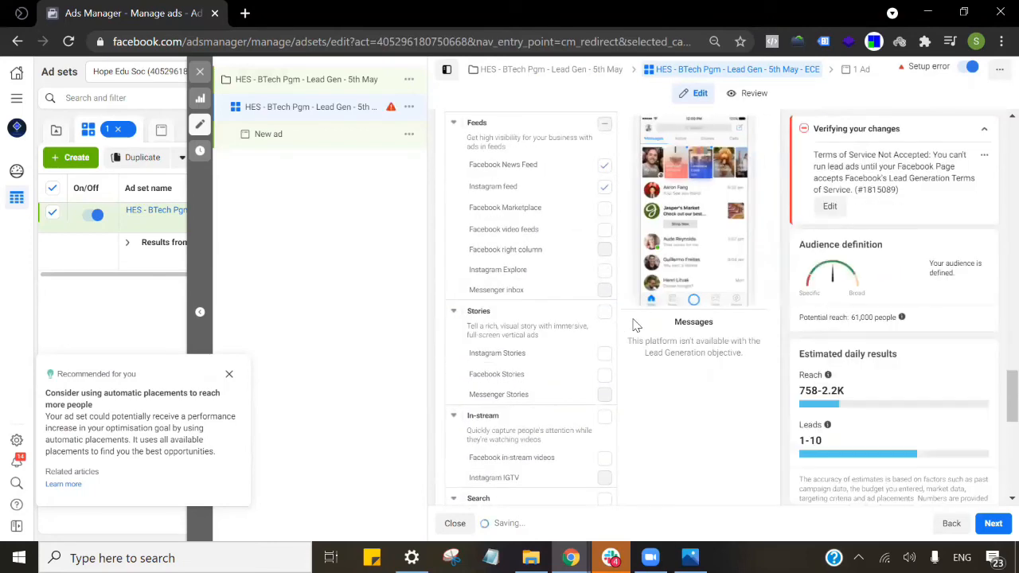
scroll(625, 323, "up", 1)
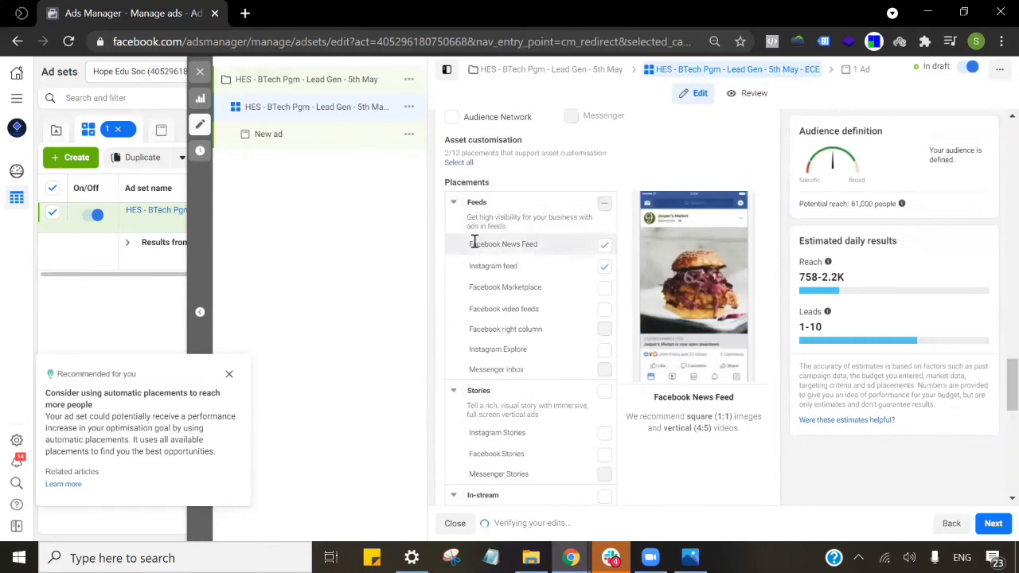
scroll(474, 241, "down", 1)
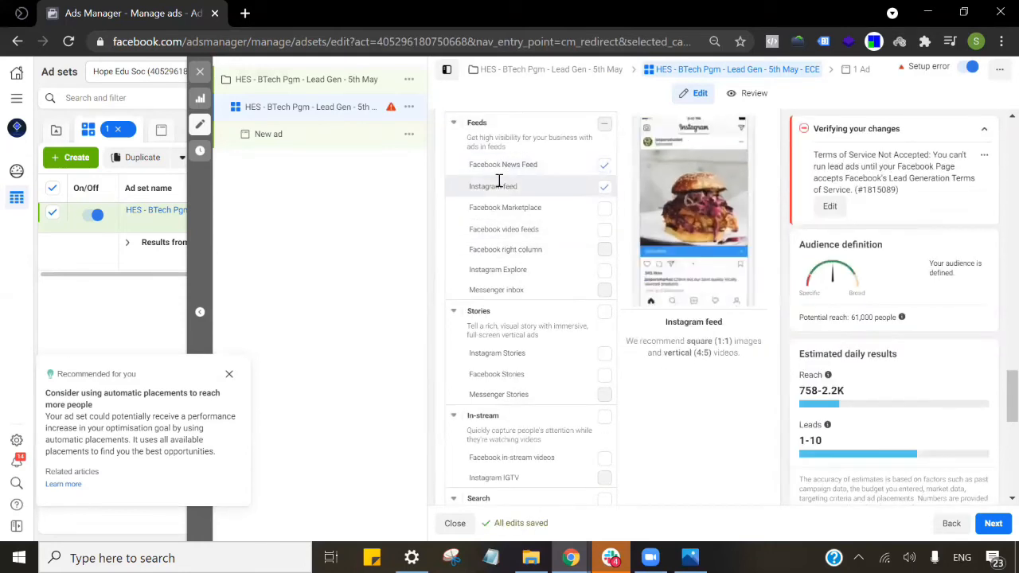
Tick Instagram Explore under Feeds, raising estimated daily reach to 764–2.2K.
left_click(606, 272)
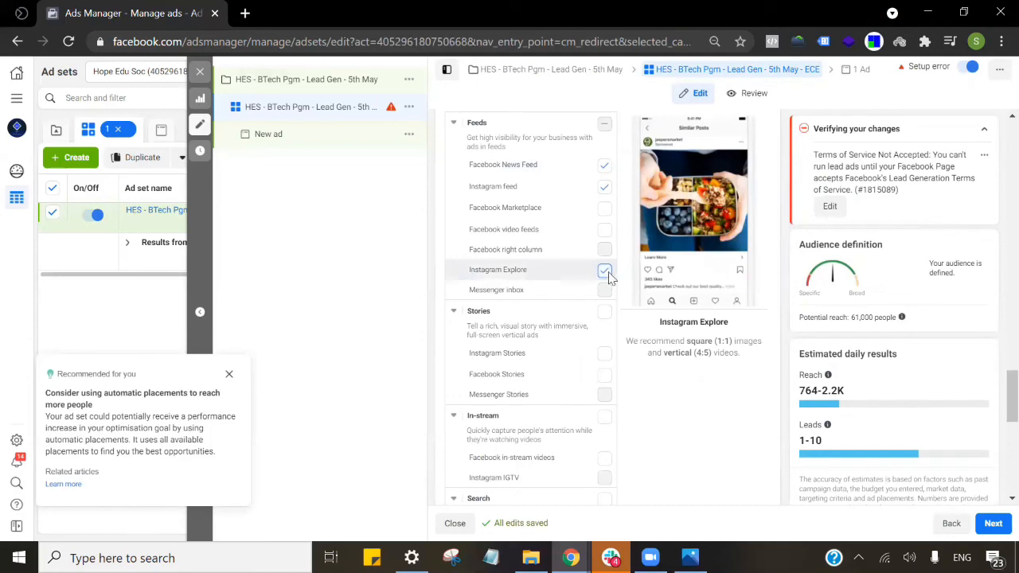
scroll(665, 365, "down", 3)
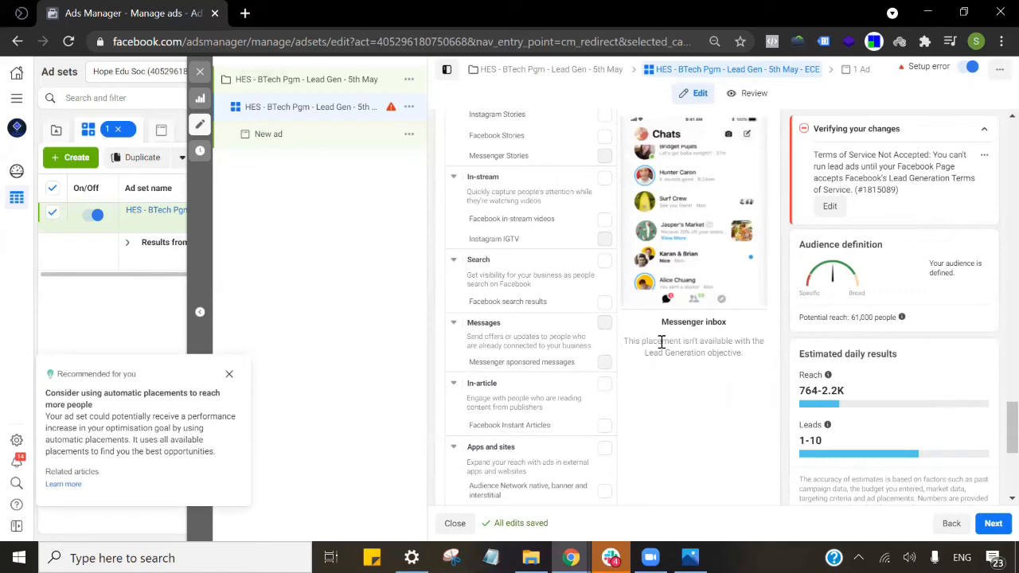
scroll(661, 343, "down", 4)
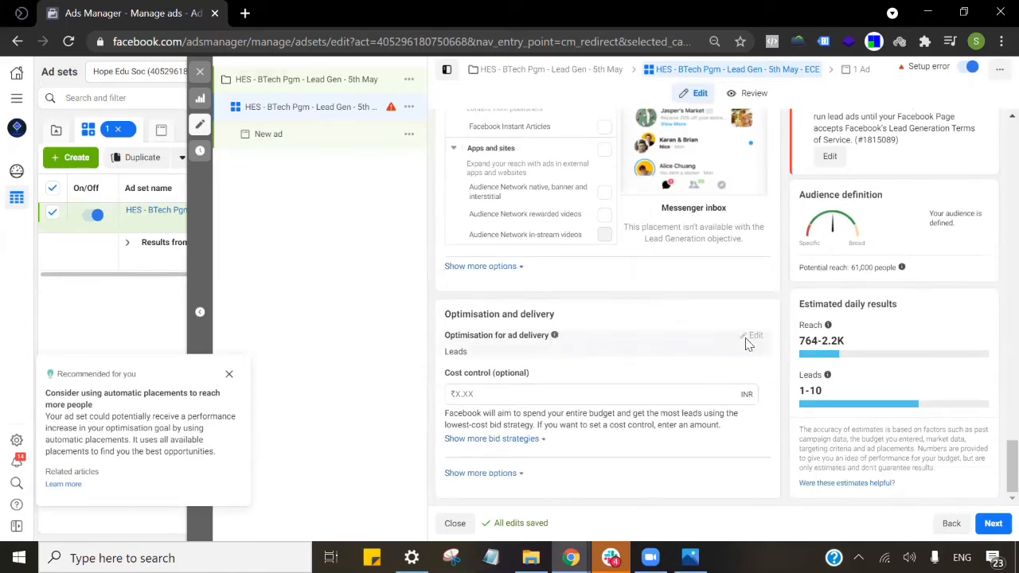
scroll(562, 408, "up", 15)
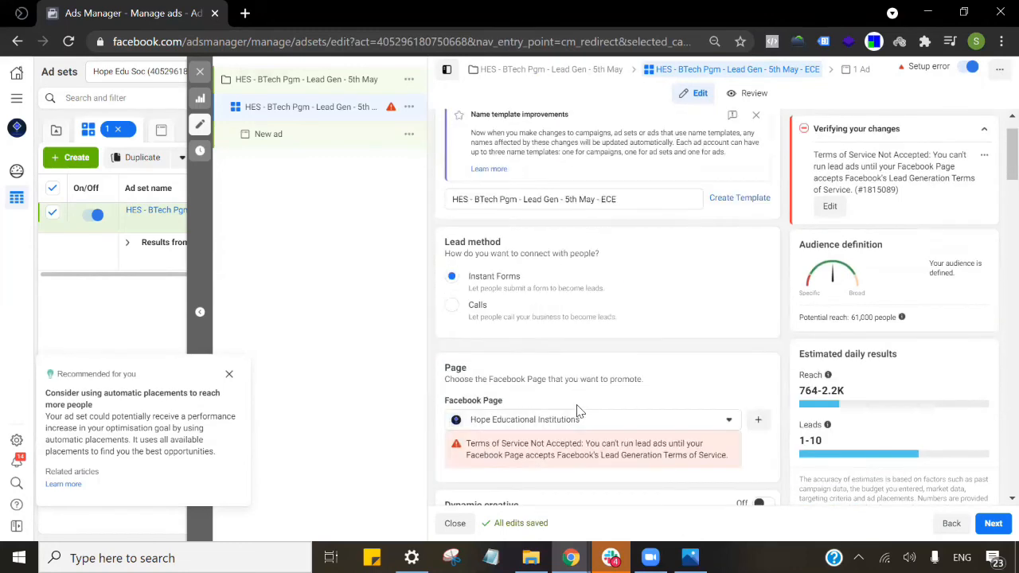
scroll(579, 411, "up", 1)
left_click(504, 248)
scroll(605, 274, "down", 3)
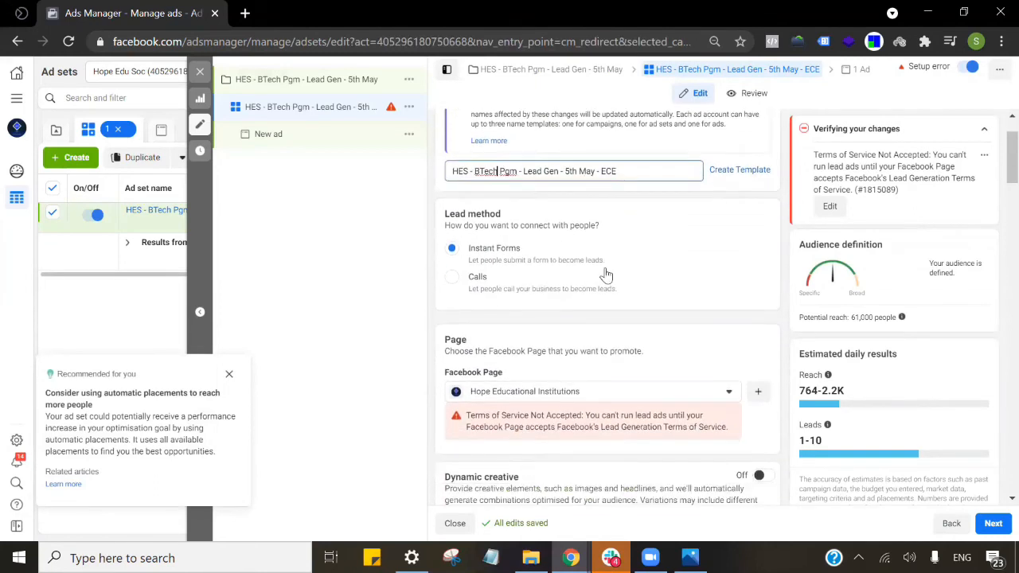
scroll(610, 225, "down", 2)
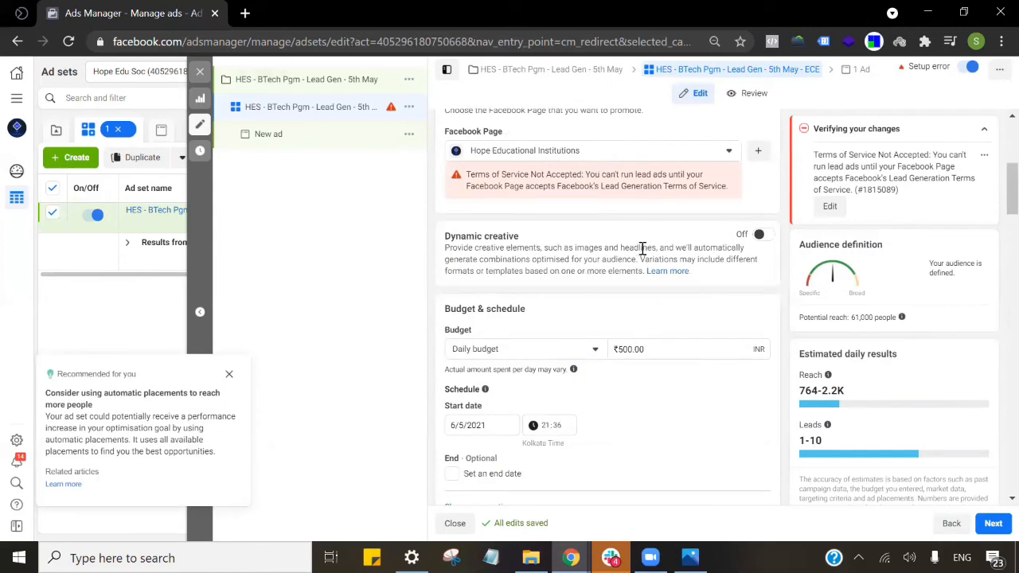
scroll(649, 245, "down", 2)
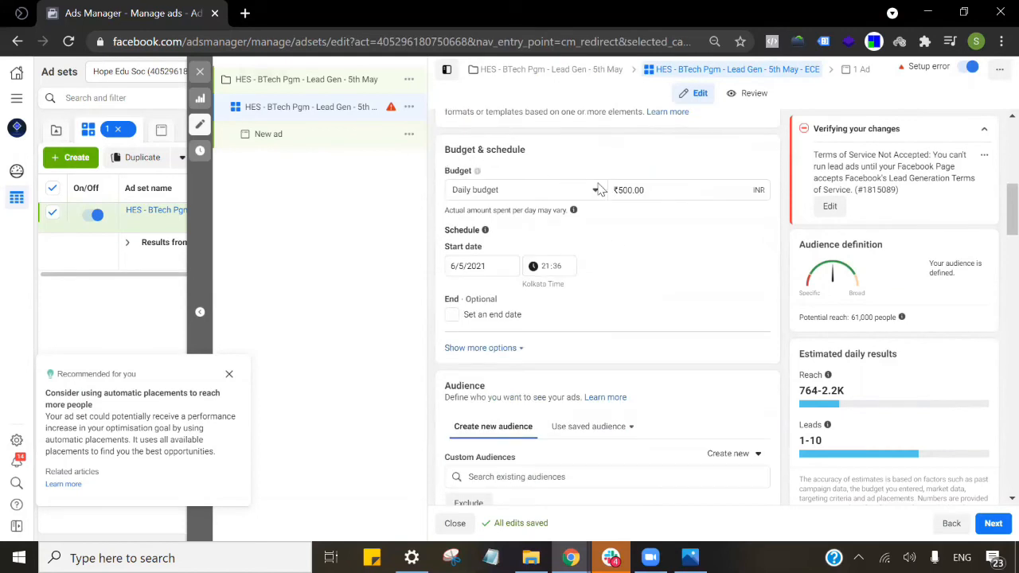
left_click(712, 191)
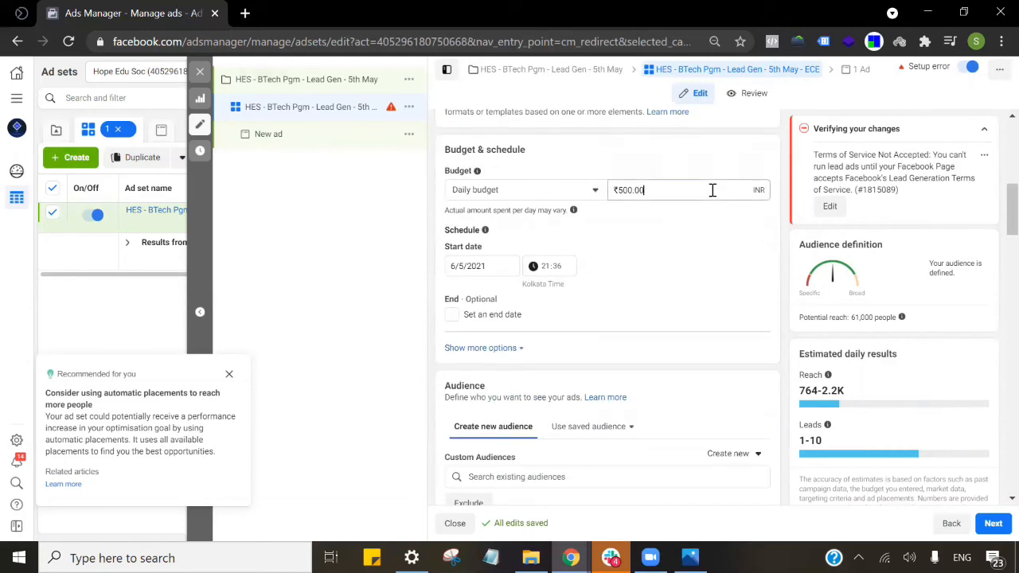
left_click(499, 264)
left_click(620, 295)
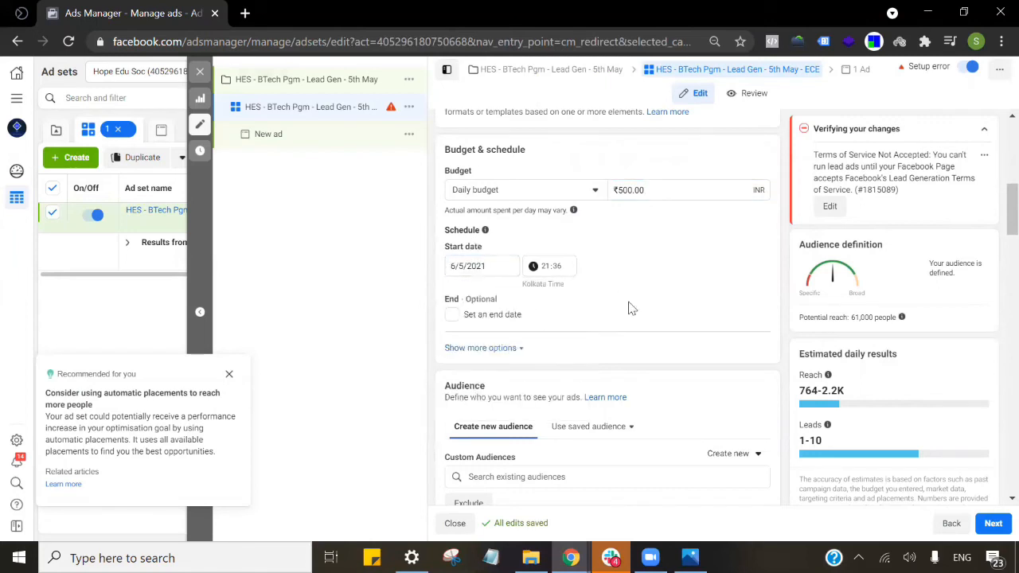
scroll(629, 309, "down", 2)
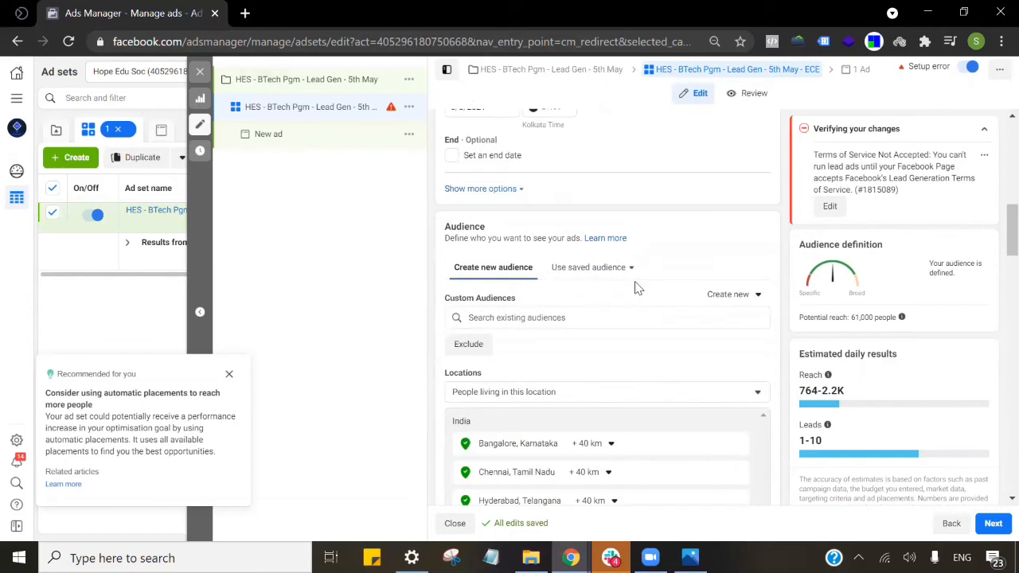
scroll(634, 286, "down", 2)
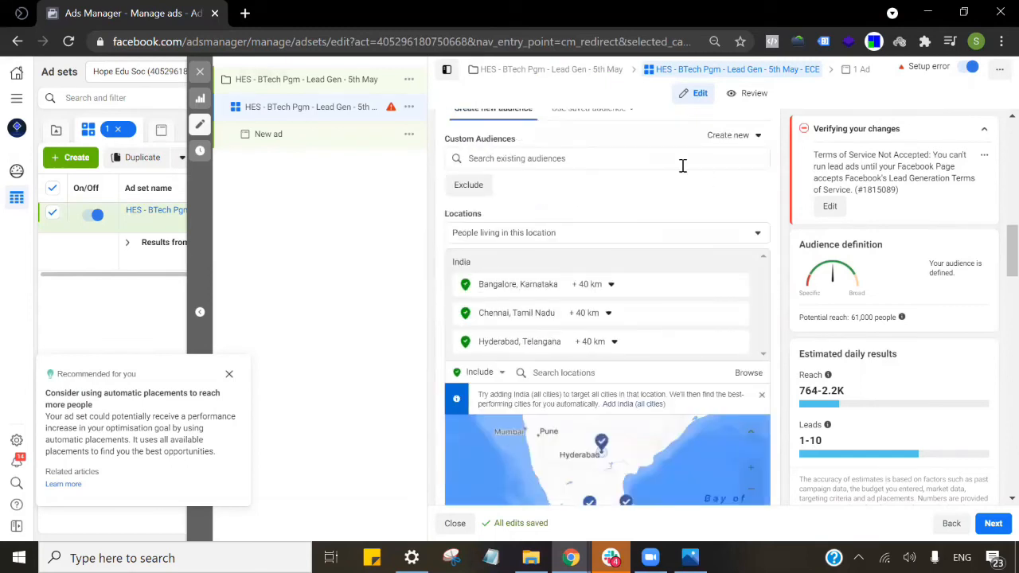
scroll(647, 206, "down", 1)
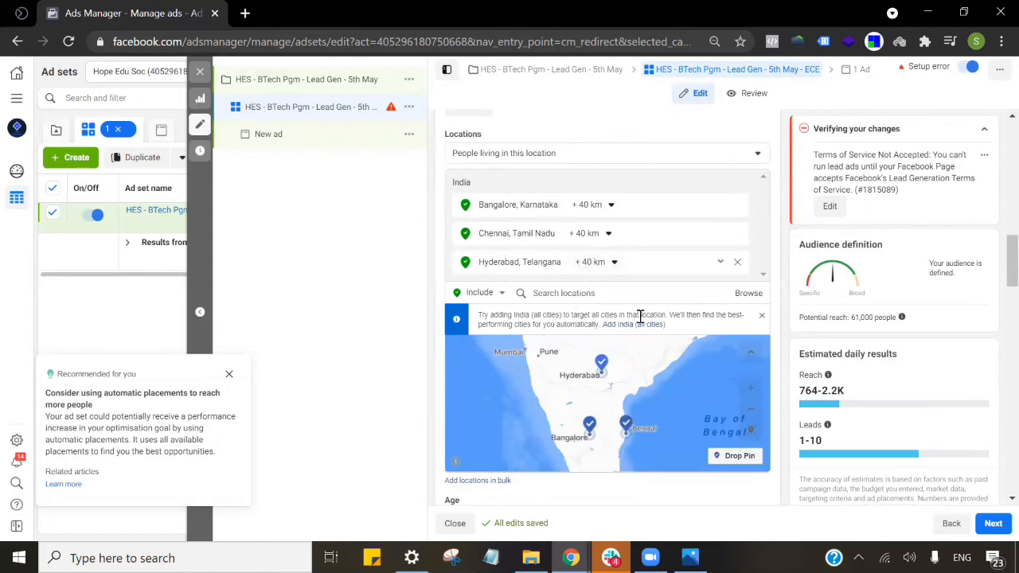
left_click(599, 268)
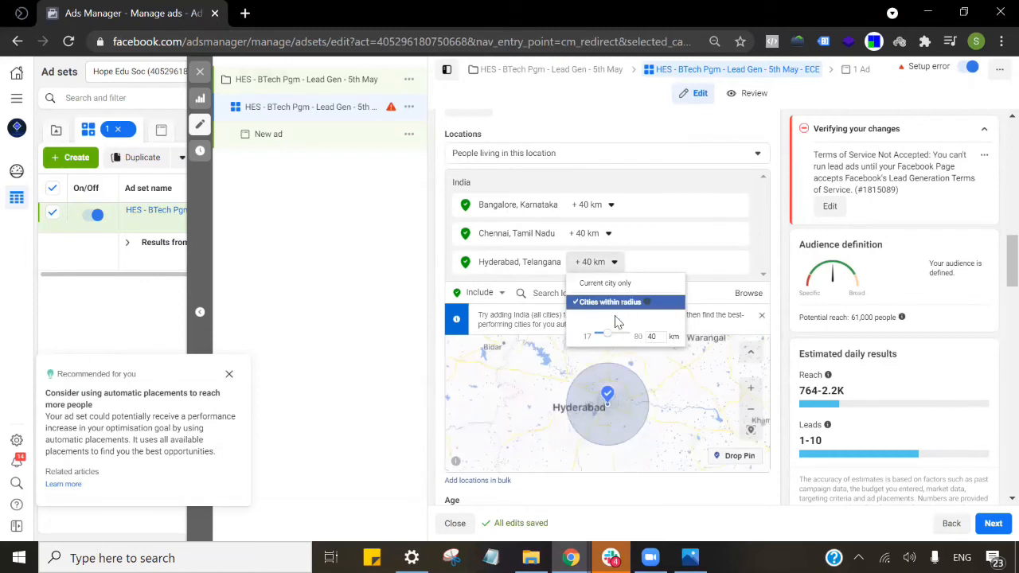
left_click(743, 286)
scroll(695, 291, "down", 3)
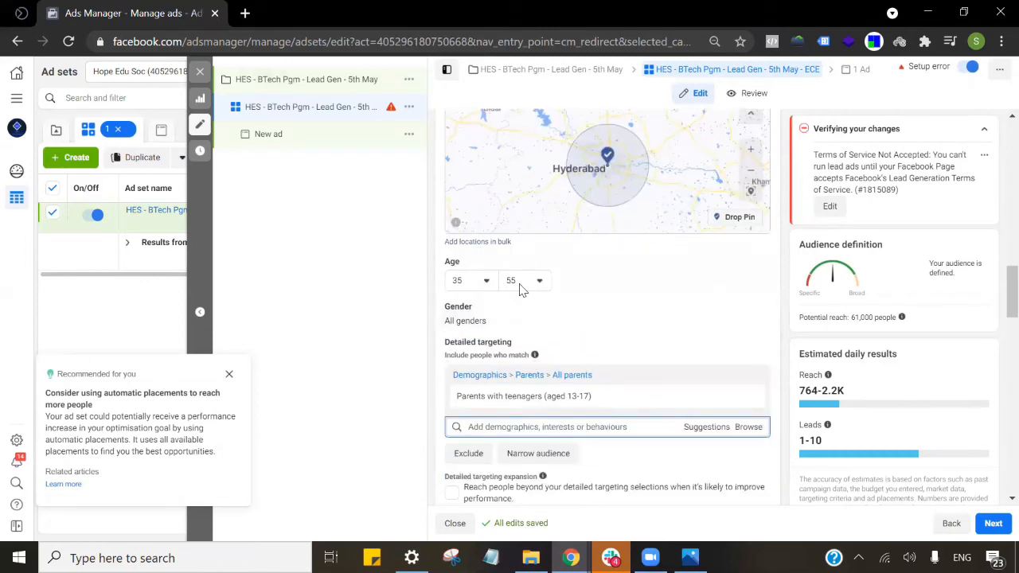
scroll(540, 317, "down", 2)
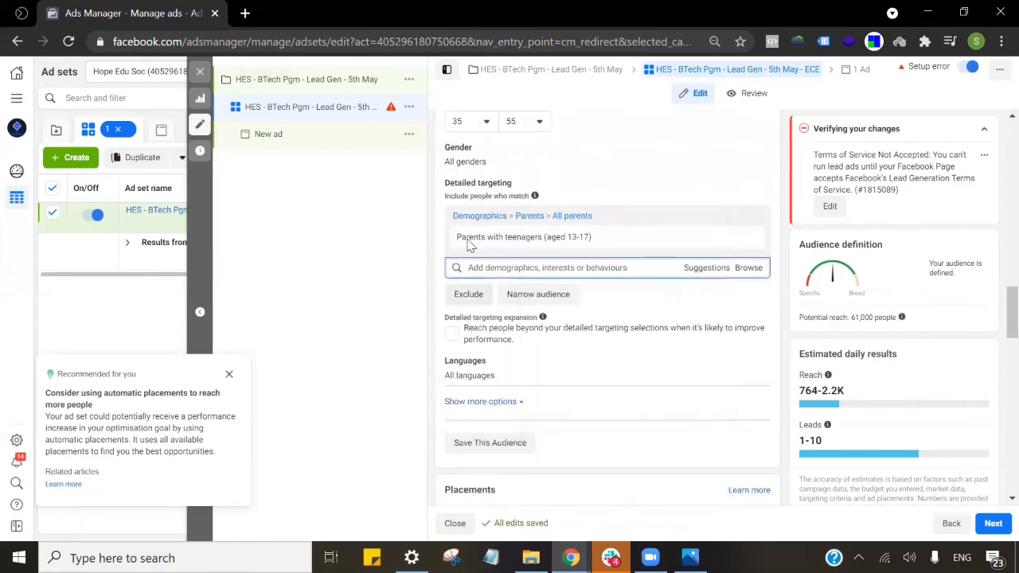
Dismiss the automatic placements recommendation and go to the ad level via the '1 Ad' breadcrumb.
mouse_move(546, 250)
scroll(683, 307, "down", 10)
scroll(682, 309, "up", 5)
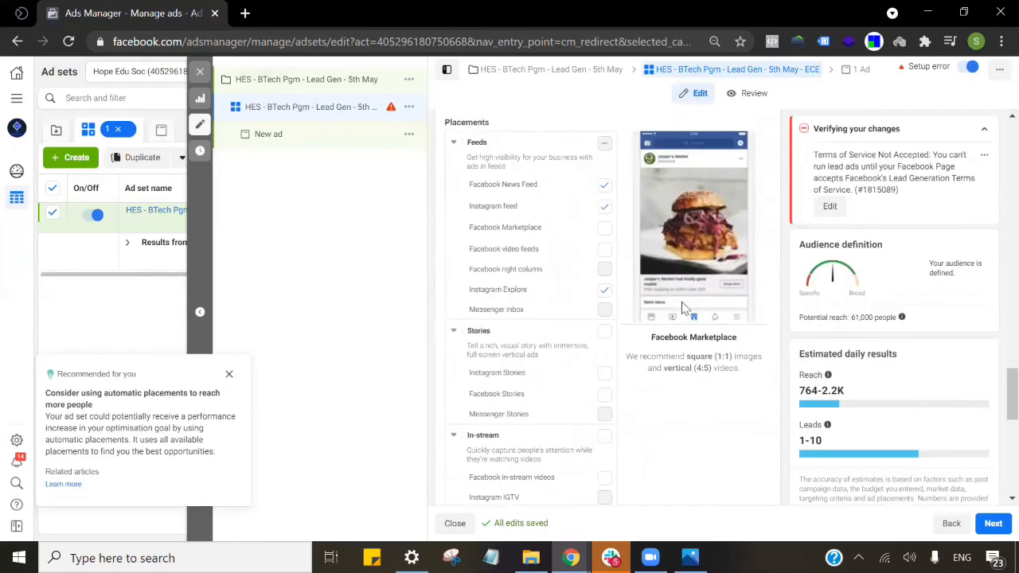
scroll(683, 308, "down", 6)
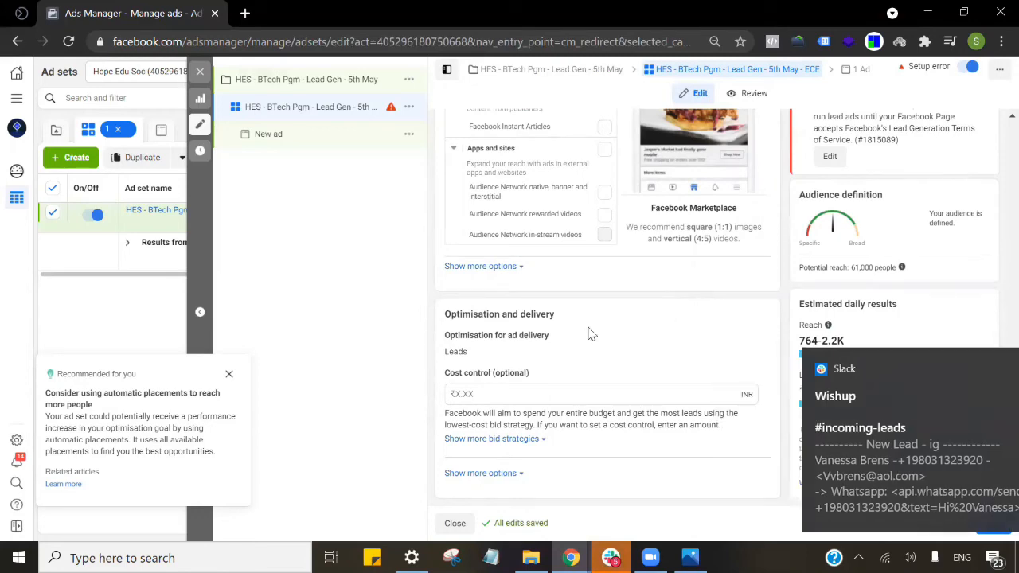
left_click(228, 375)
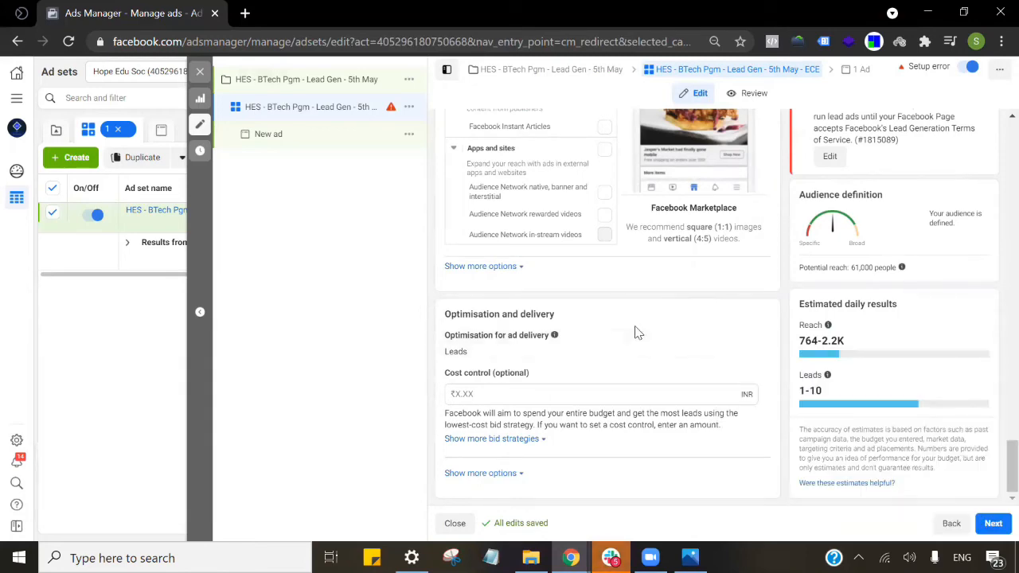
scroll(626, 364, "up", 10)
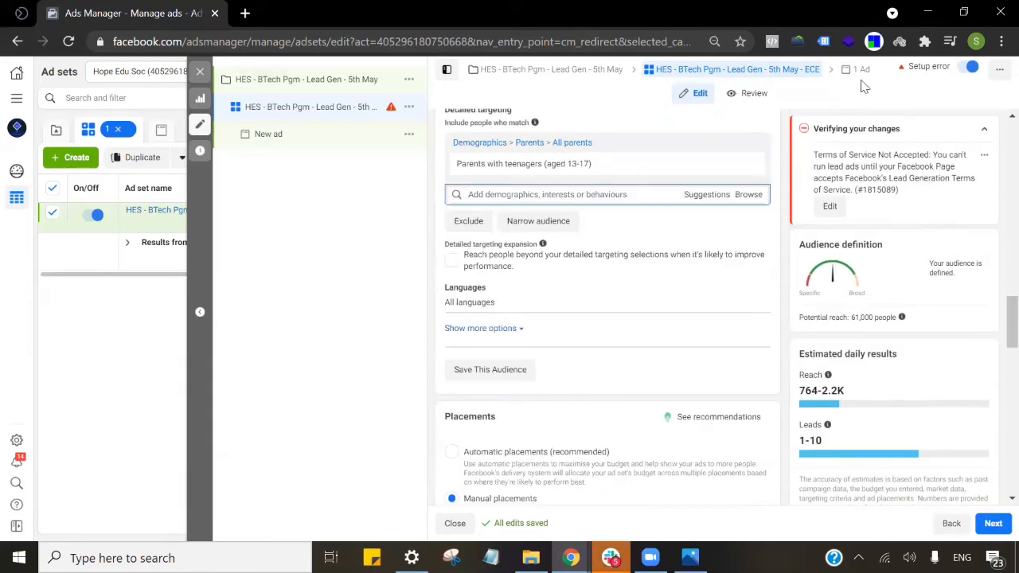
left_click(860, 70)
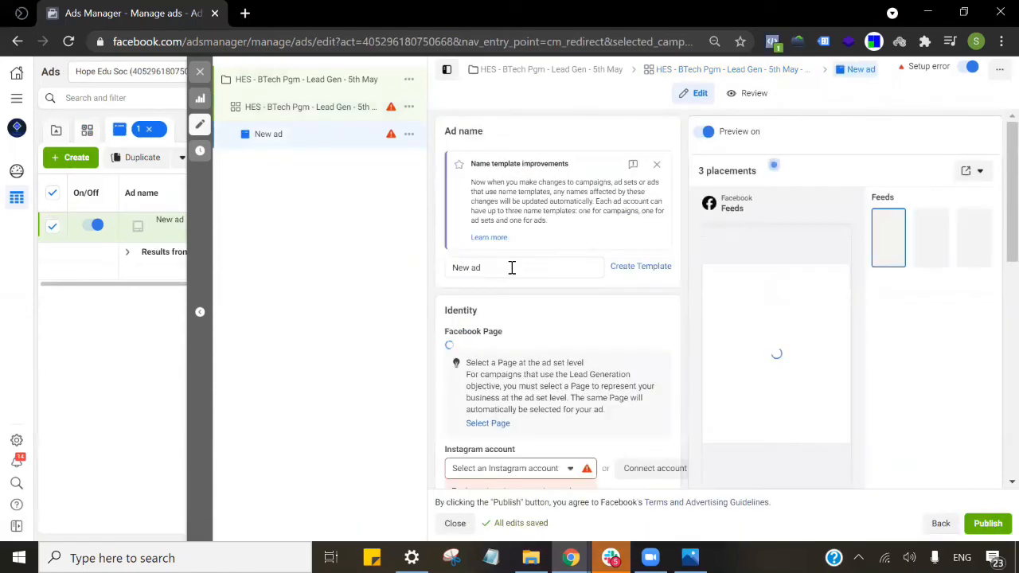
Name the ad 'HES - BTech Pgm - Lead Gen - 5th May - ECE - Ad 1' using the copied ad set name.
left_click(512, 267)
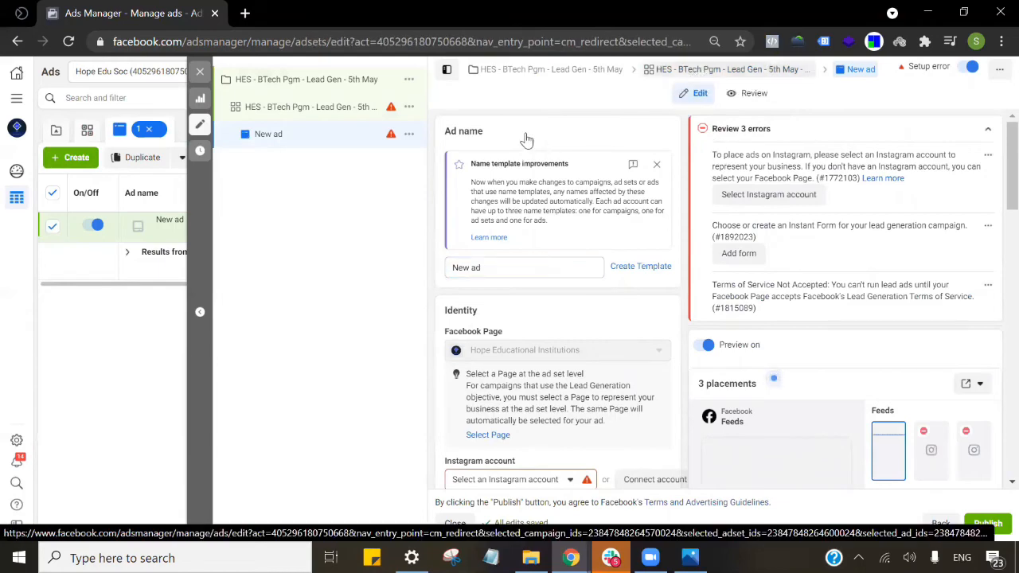
left_click(596, 247)
key("ctrl+a")
key("ctrl+c")
left_click(858, 70)
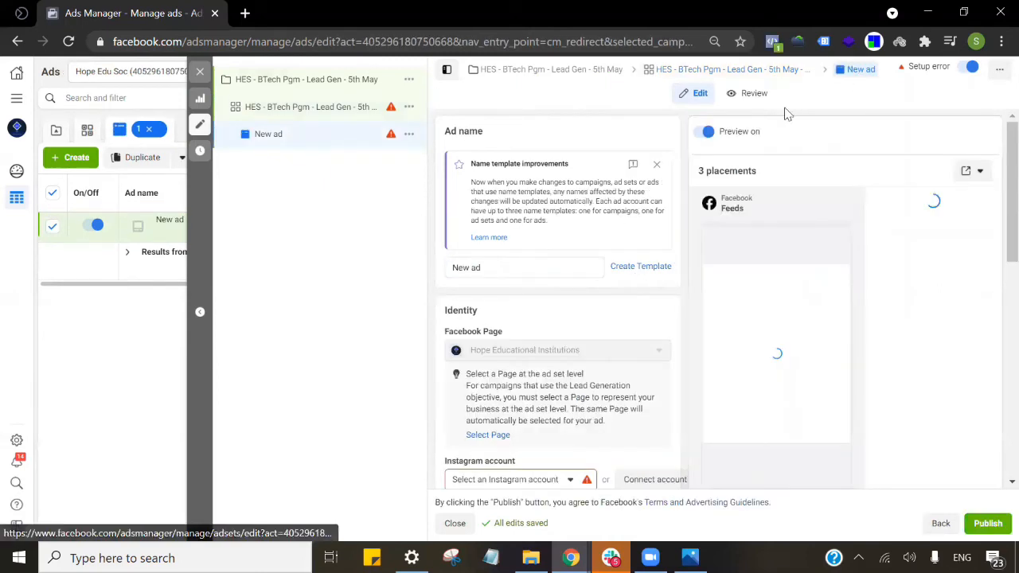
left_click(534, 266)
key("ctrl+a")
key("ctrl+v")
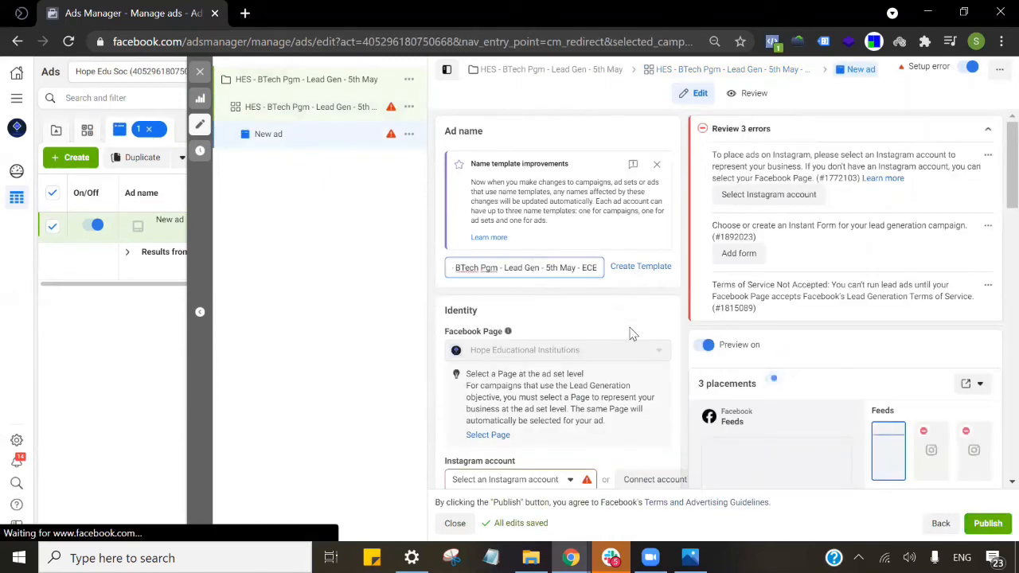
type("-")
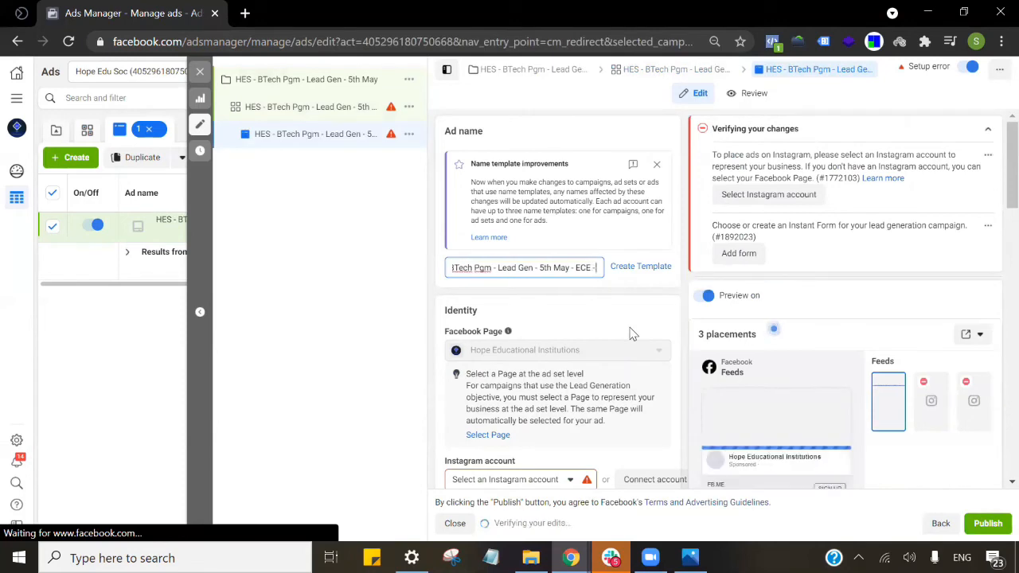
type(" Ad 1")
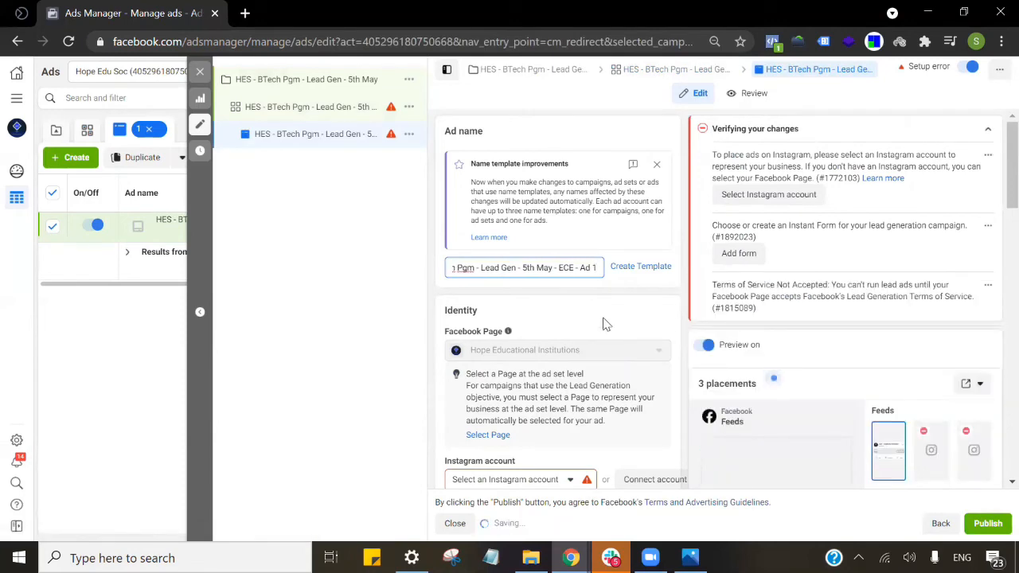
left_click(624, 302)
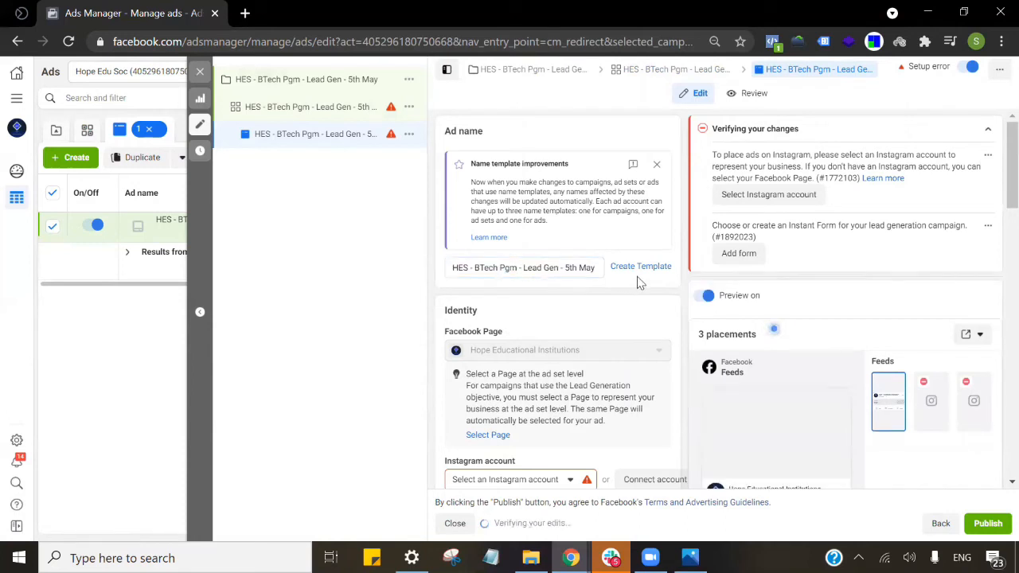
scroll(637, 283, "down", 1)
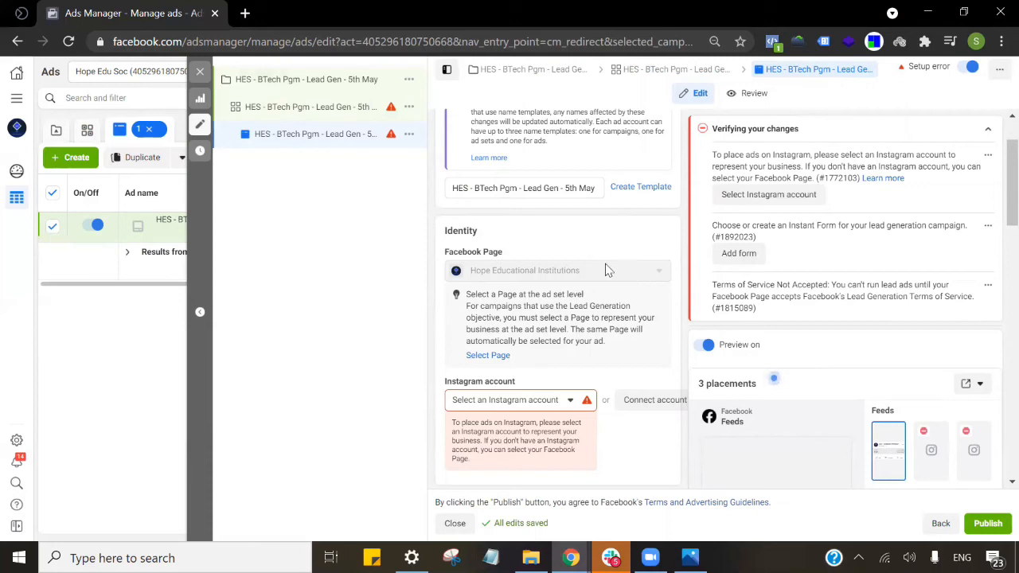
Set the ad's Instagram account to 'Use selected Page' and verify the choice.
left_click(575, 193)
key("End")
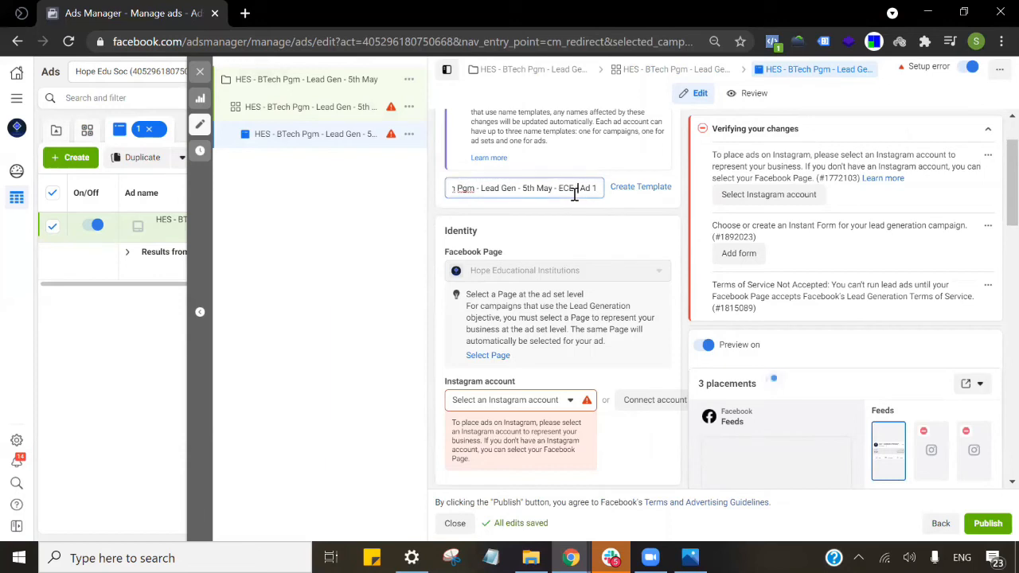
left_click(570, 402)
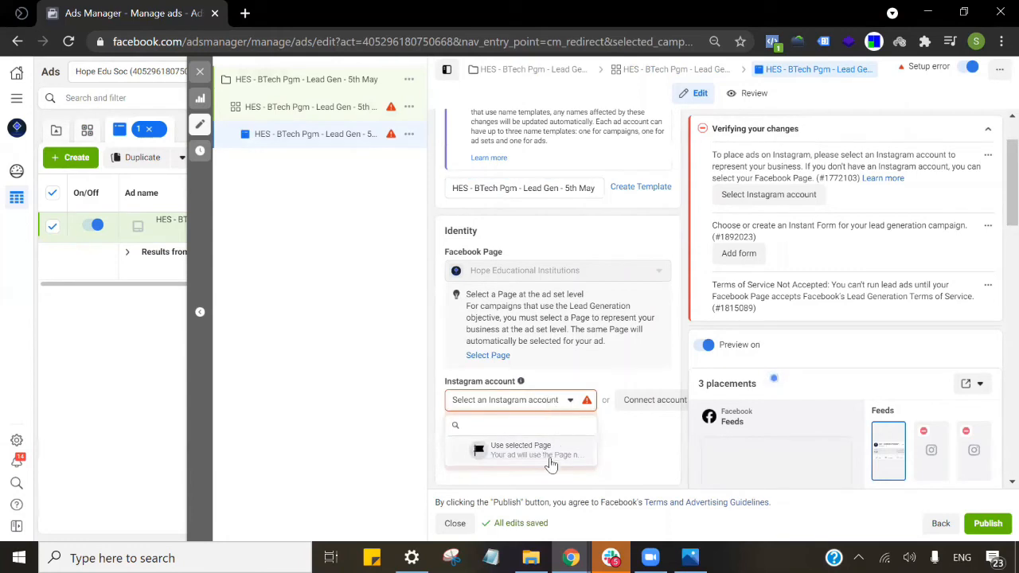
left_click(611, 346)
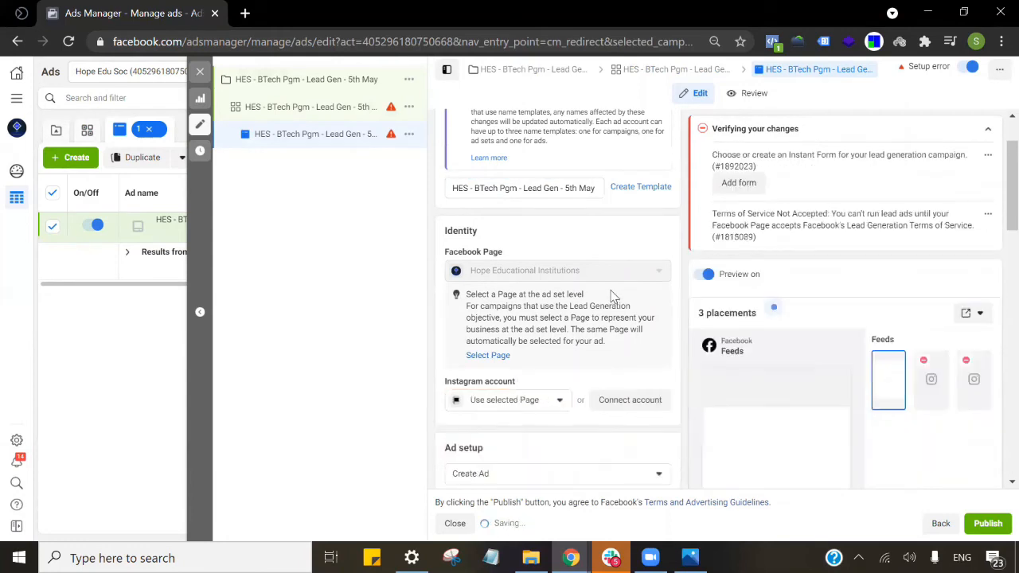
scroll(613, 335, "down", 3)
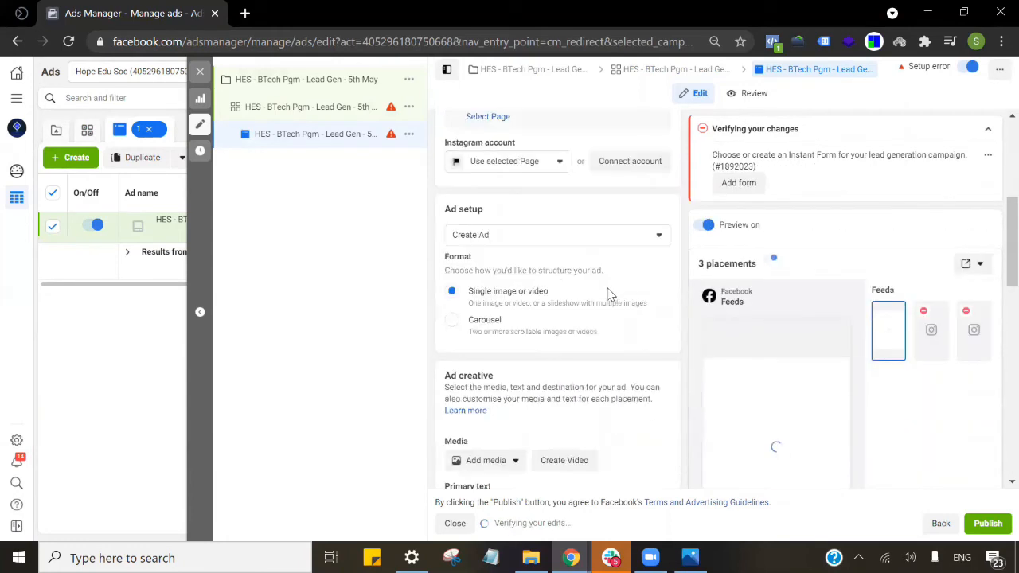
left_click(539, 166)
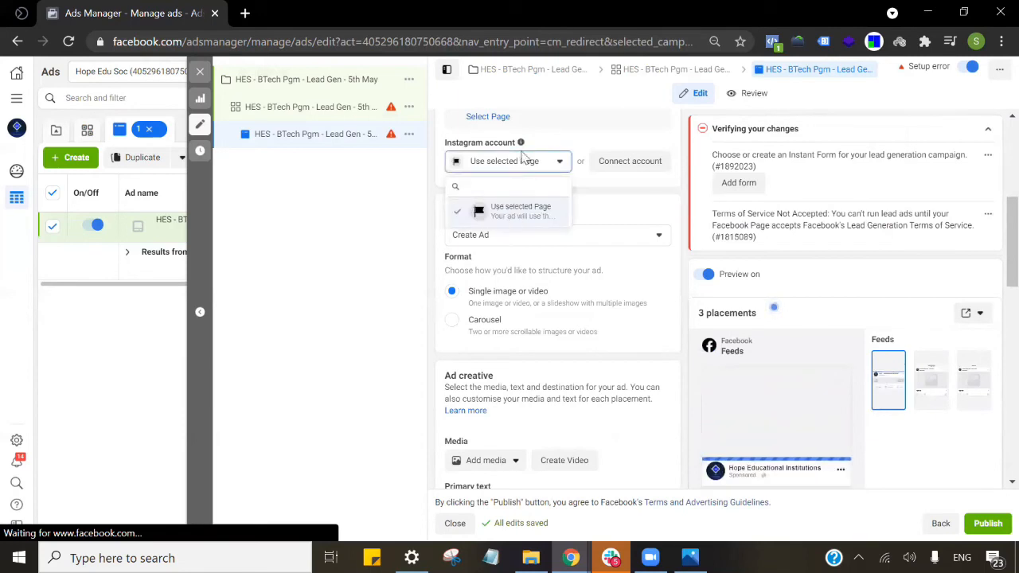
left_click(598, 191)
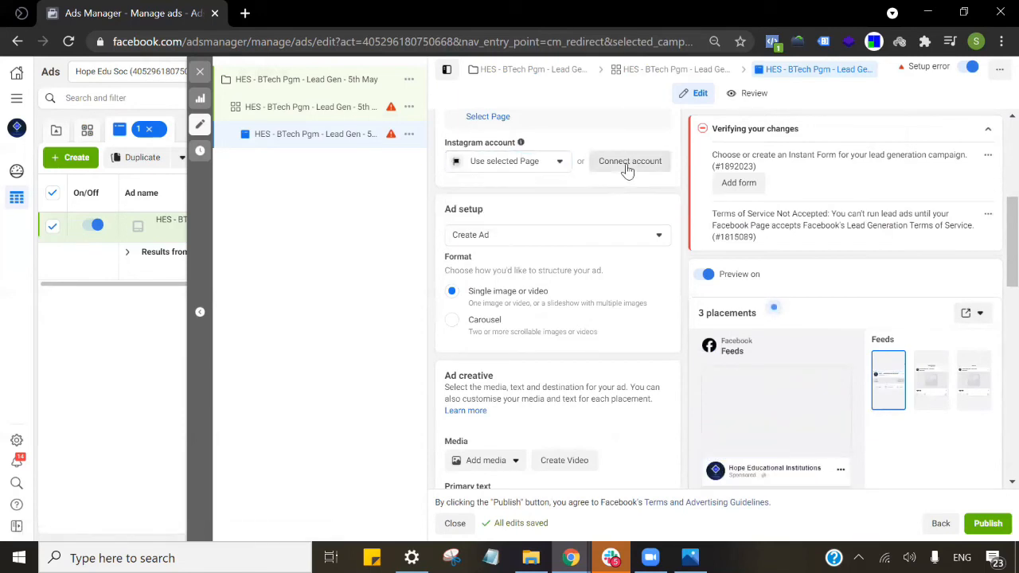
scroll(574, 191, "down", 1)
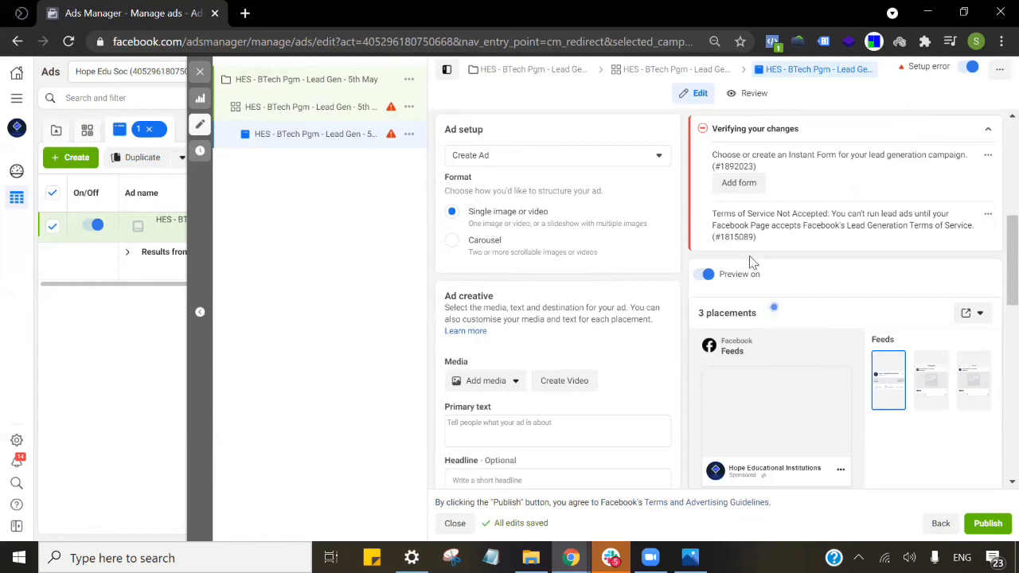
scroll(814, 344, "down", 1)
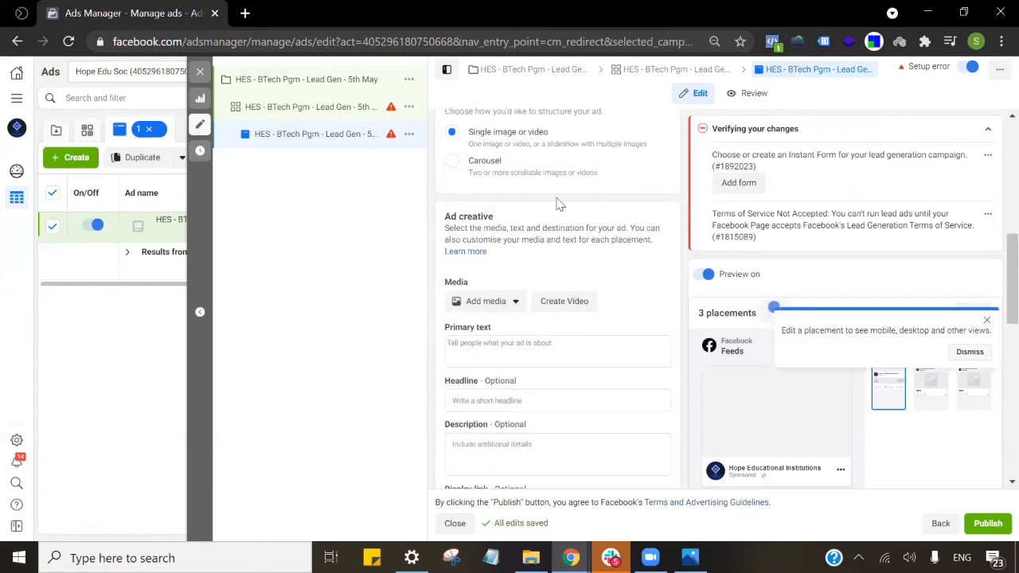
scroll(531, 173, "up", 1)
scroll(606, 194, "up", 1)
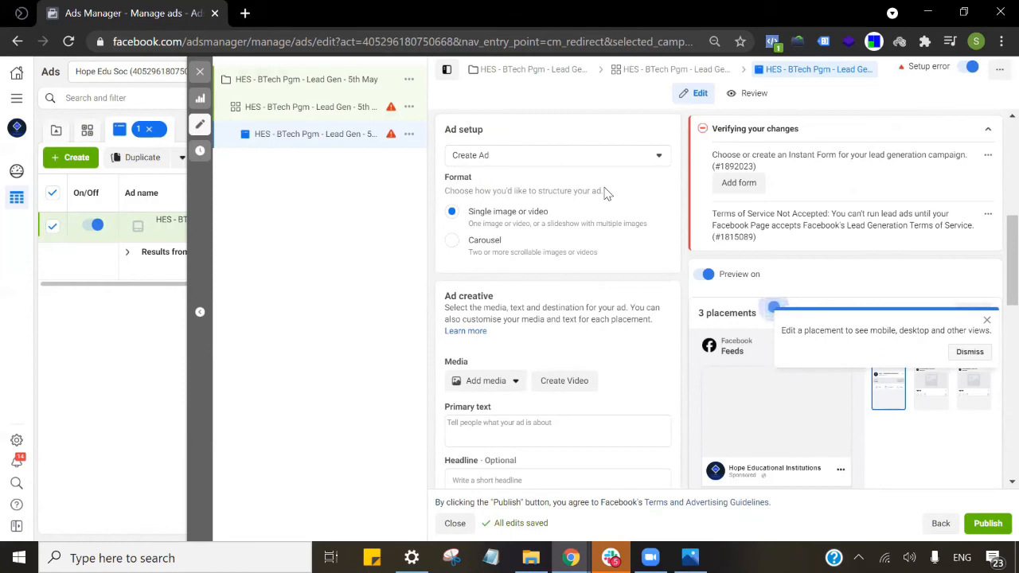
Attach HES.png (500 × 500, square crop) as the ad image and dismiss the placement tip.
left_click(494, 381)
left_click(488, 408)
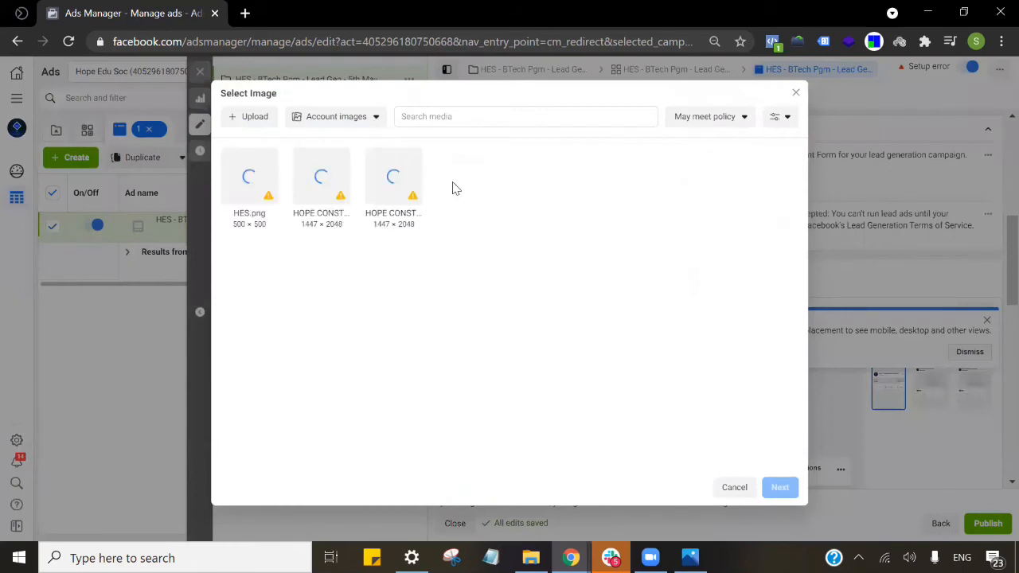
left_click(410, 188)
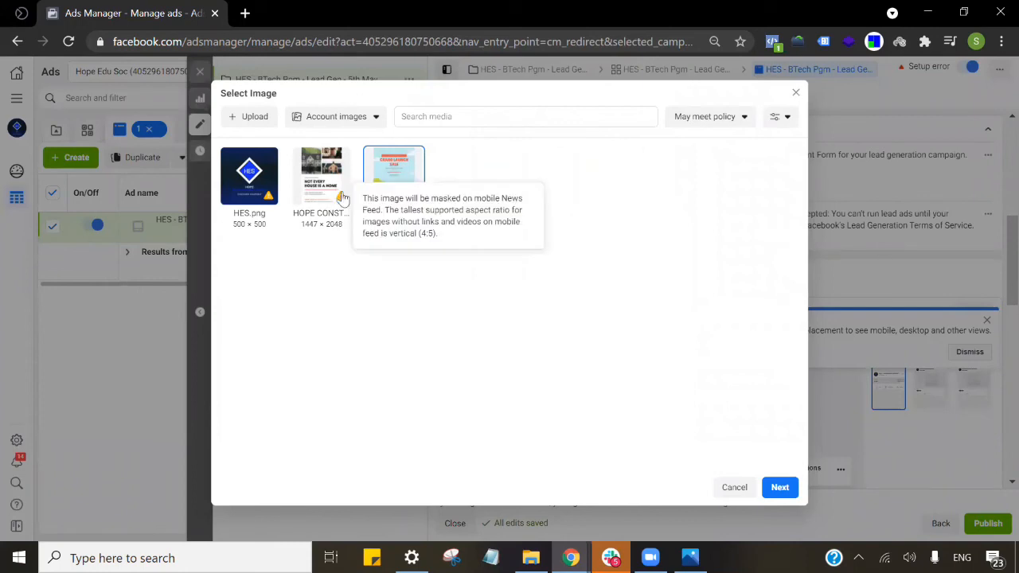
left_click(259, 175)
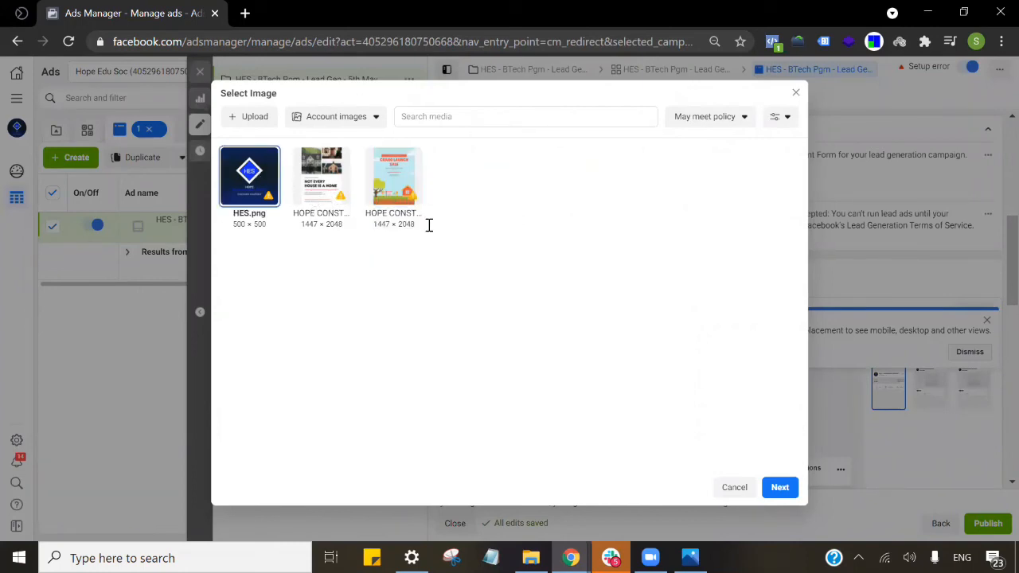
left_click(780, 487)
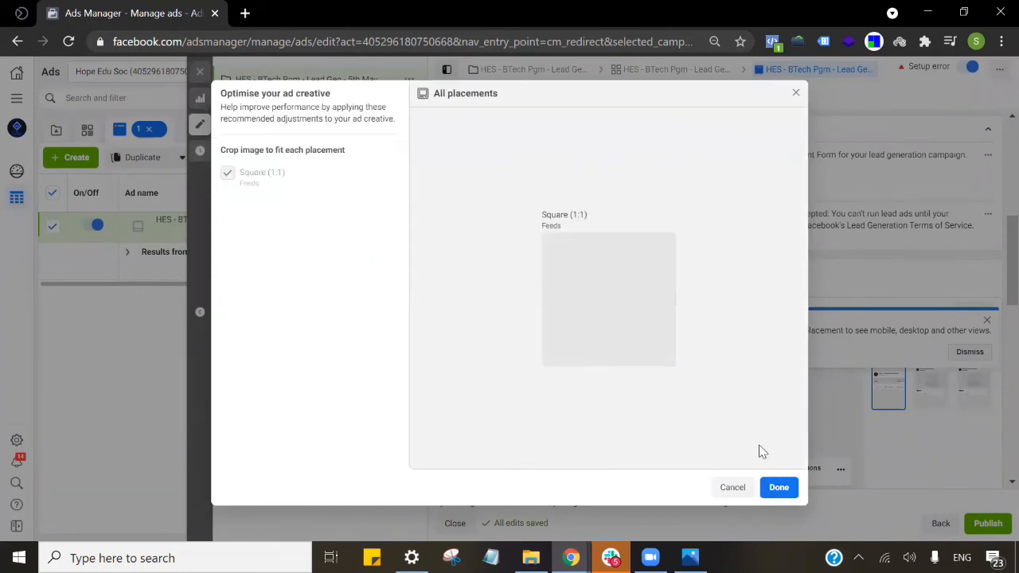
left_click(780, 487)
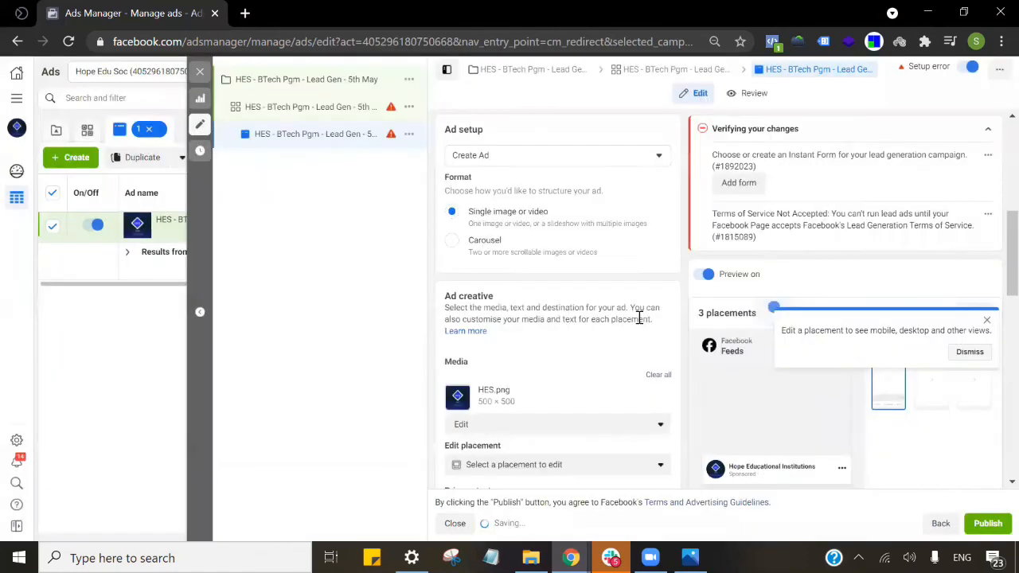
scroll(622, 316, "down", 3)
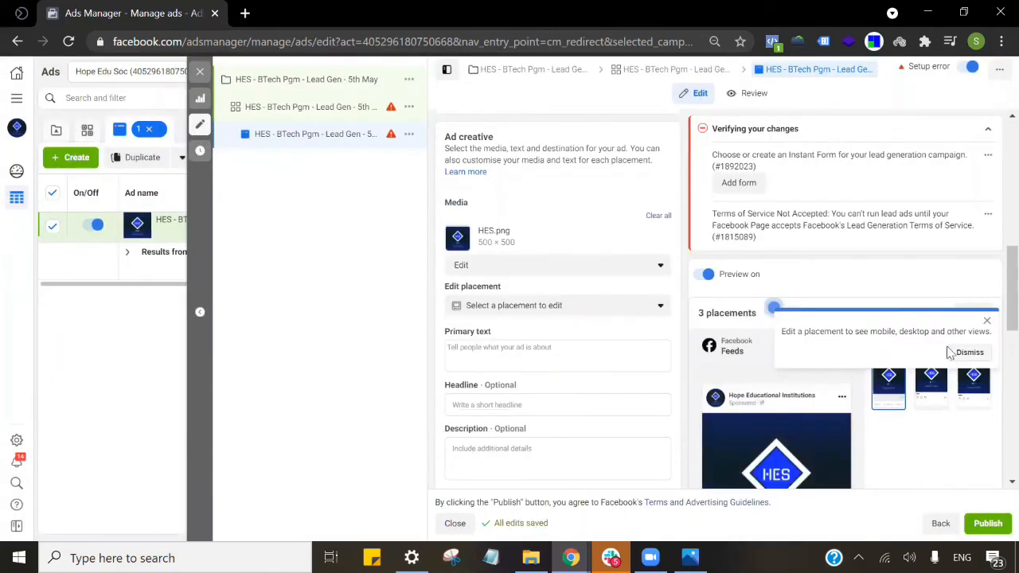
left_click(988, 326)
scroll(558, 319, "down", 2)
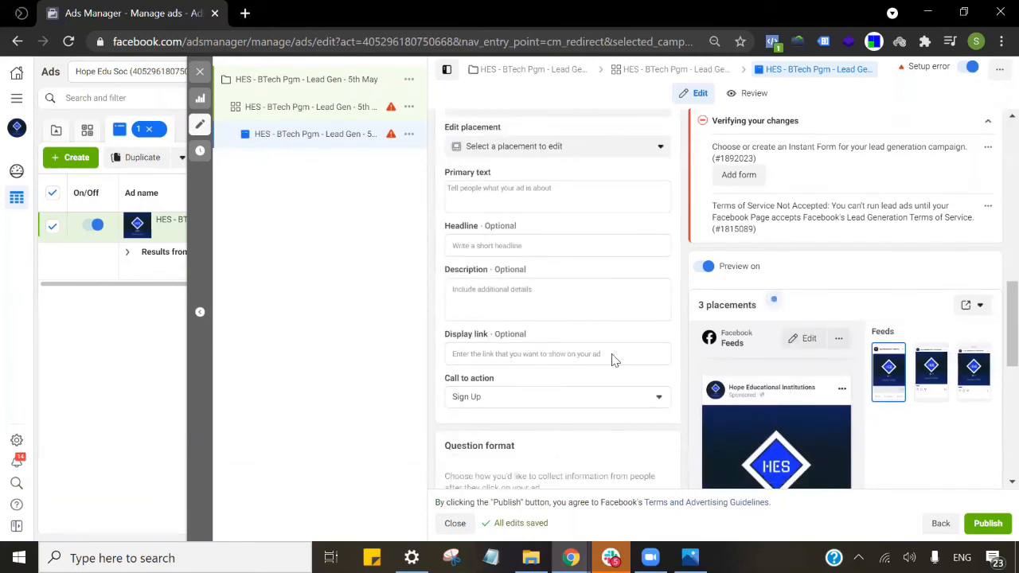
scroll(480, 315, "up", 5)
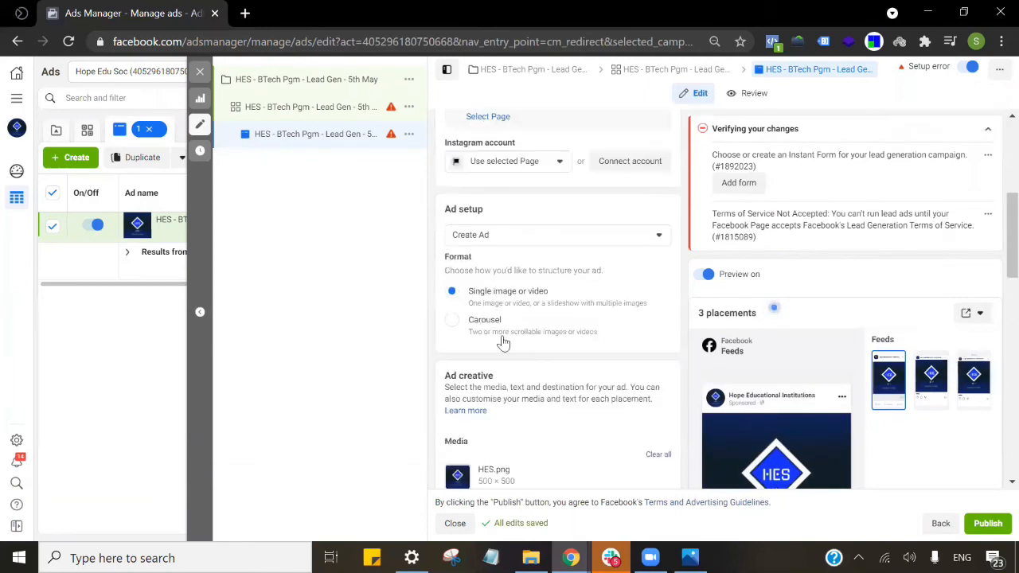
left_click(540, 329)
scroll(541, 335, "down", 2)
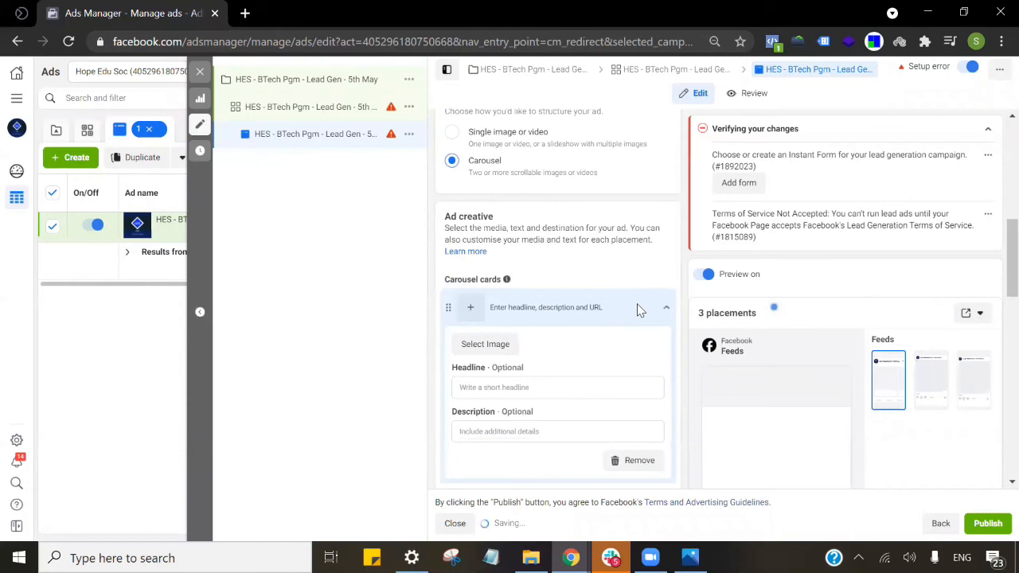
scroll(589, 310, "down", 1)
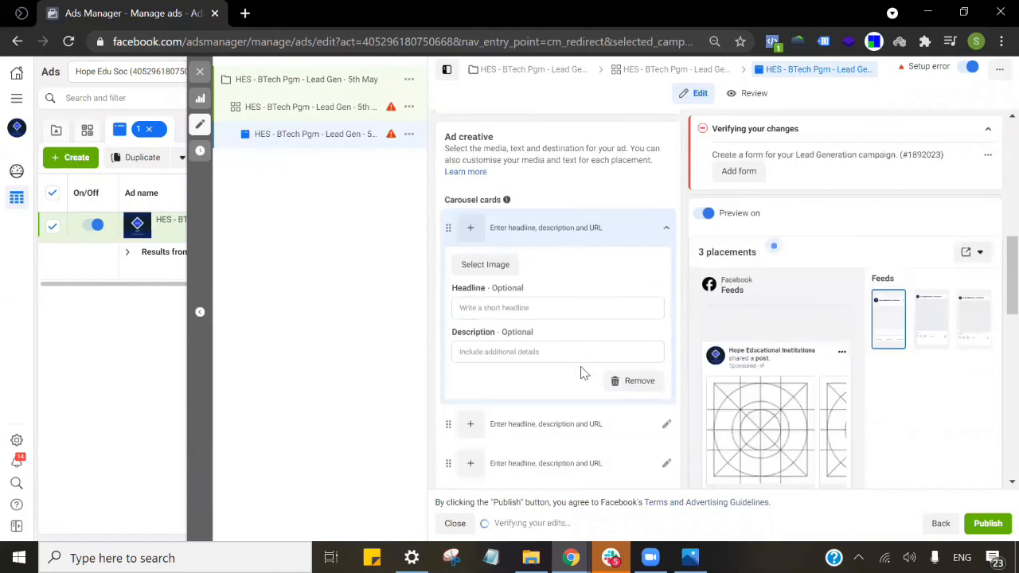
scroll(583, 373, "down", 1)
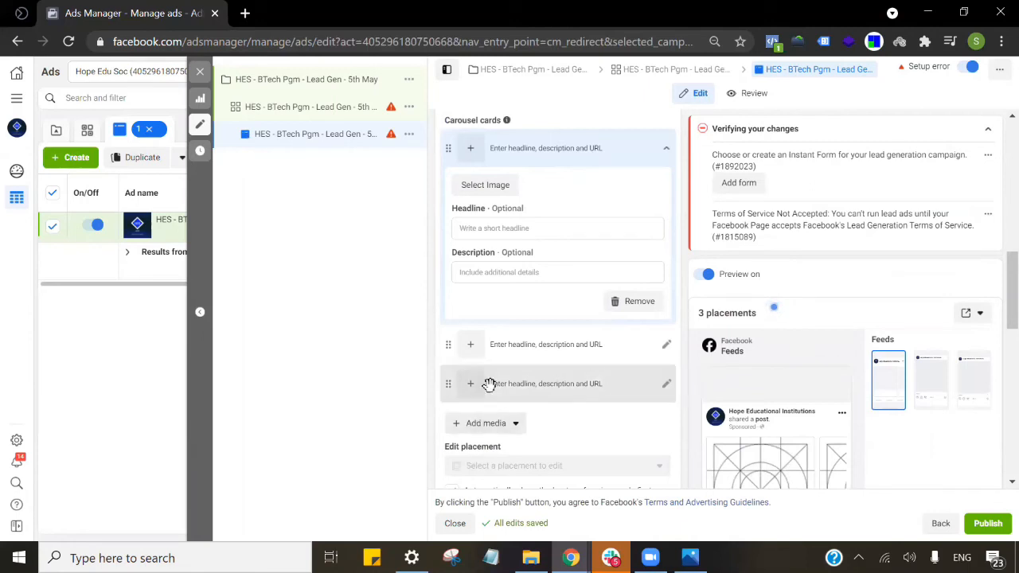
left_click(517, 230)
left_click(513, 274)
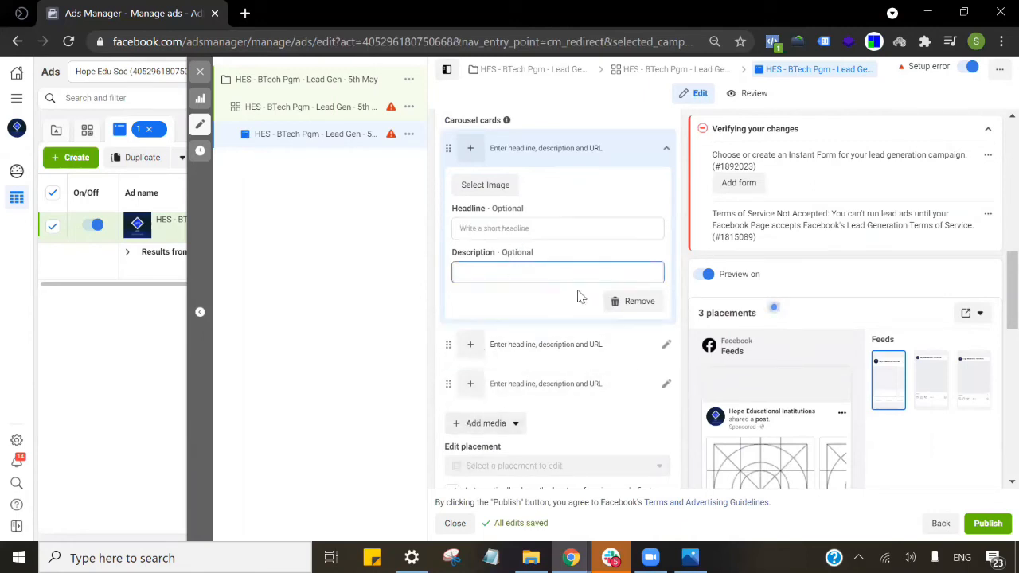
scroll(580, 296, "down", 5)
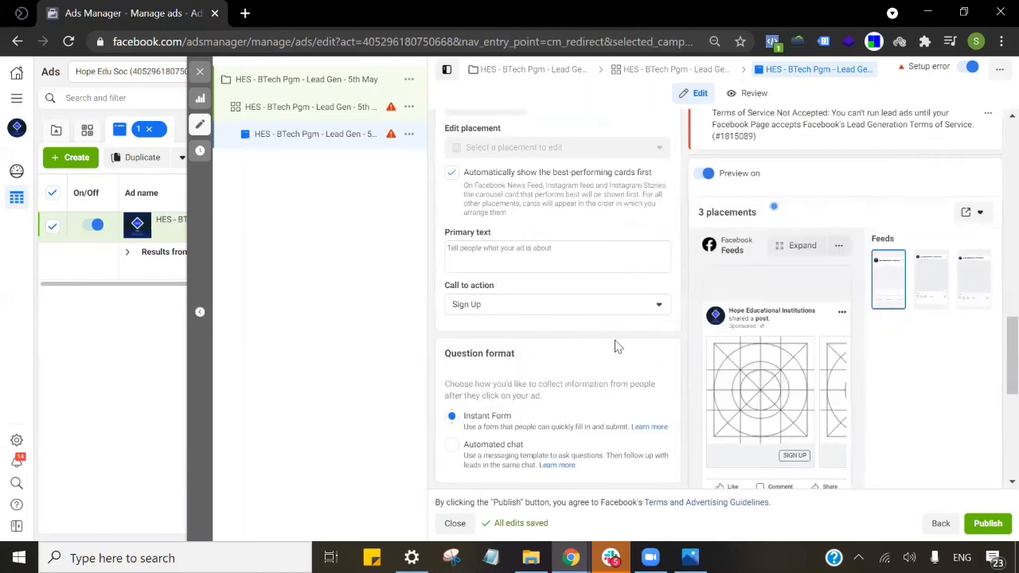
scroll(618, 349, "up", 5)
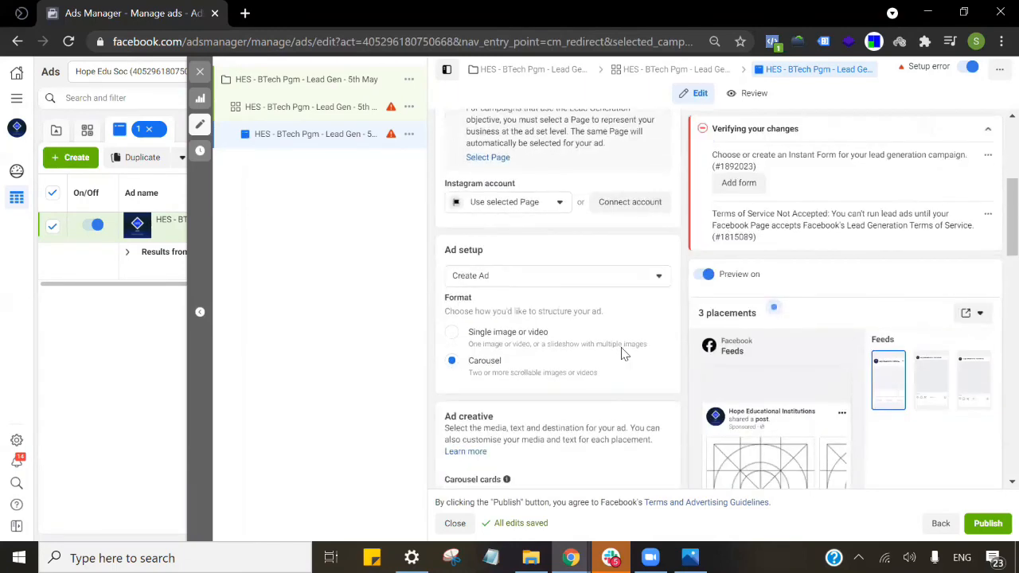
scroll(625, 355, "down", 2)
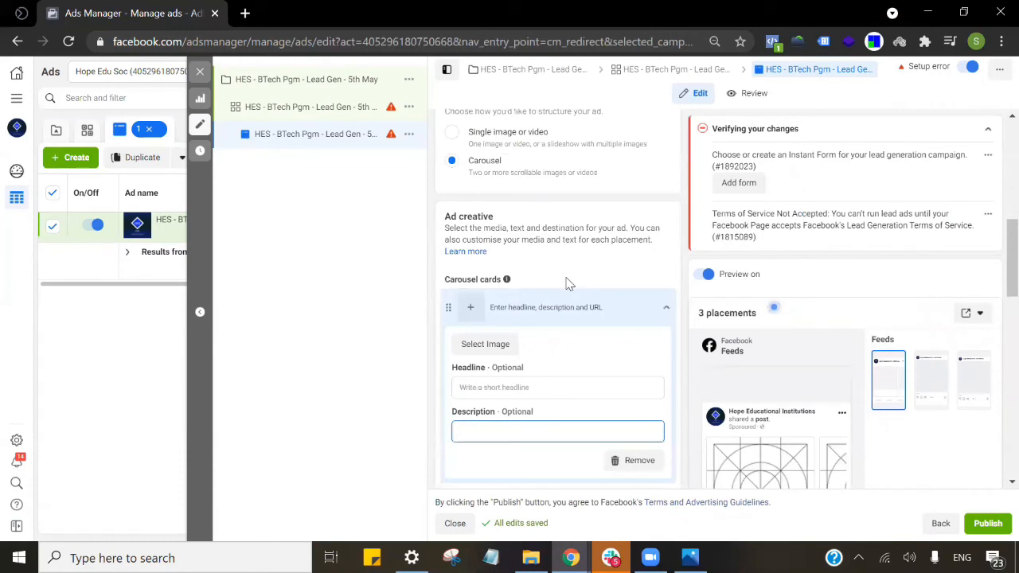
scroll(647, 304, "down", 2)
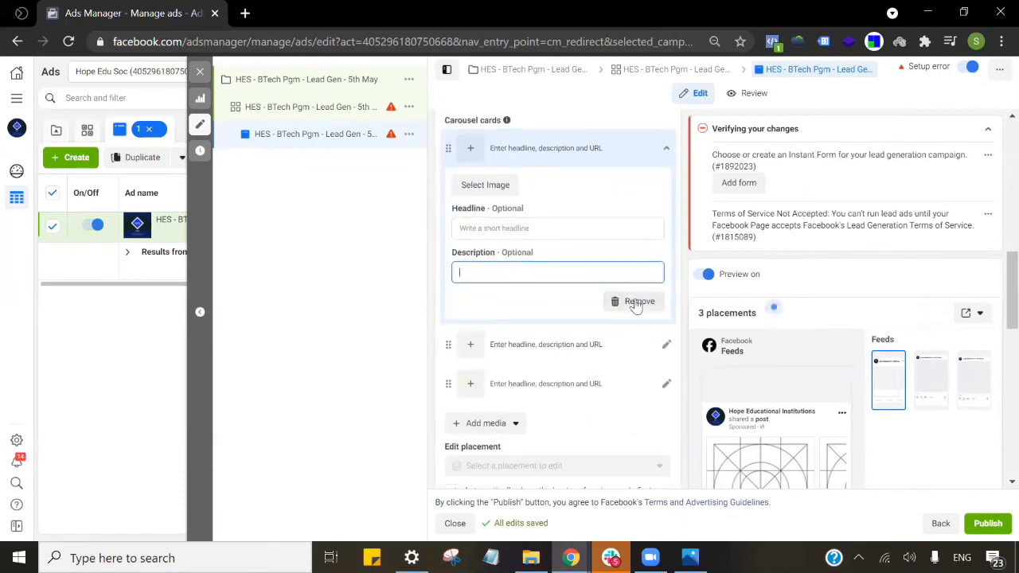
scroll(632, 319, "down", 1)
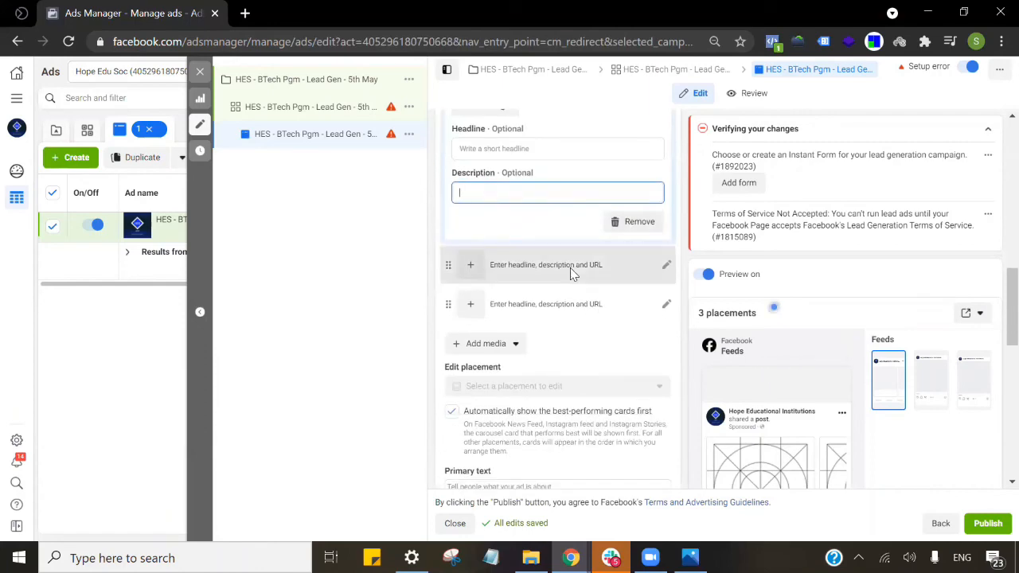
scroll(570, 271, "up", 10)
scroll(493, 365, "down", 2)
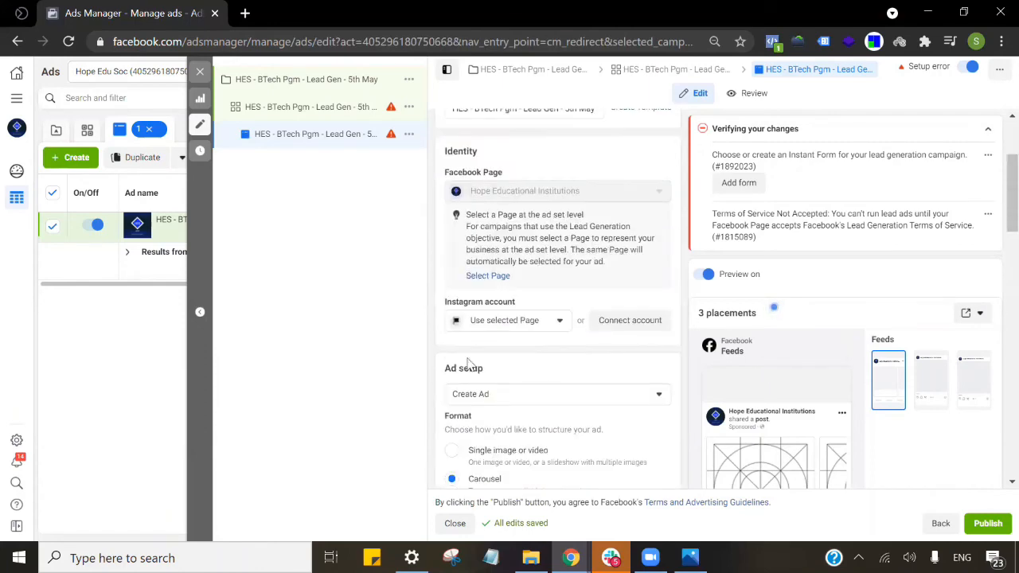
scroll(515, 470, "down", 8)
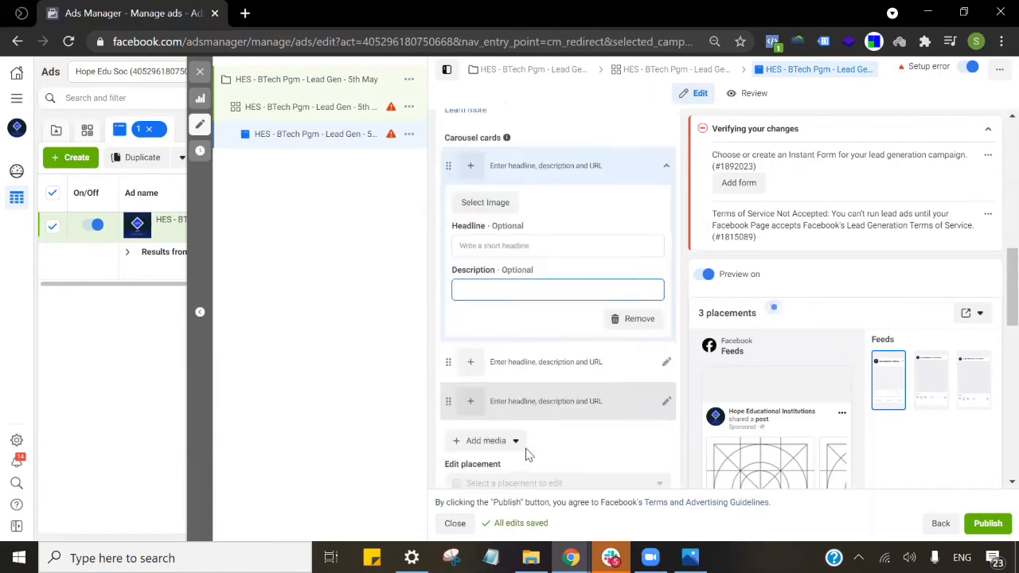
scroll(526, 454, "down", 3)
scroll(534, 266, "up", 4)
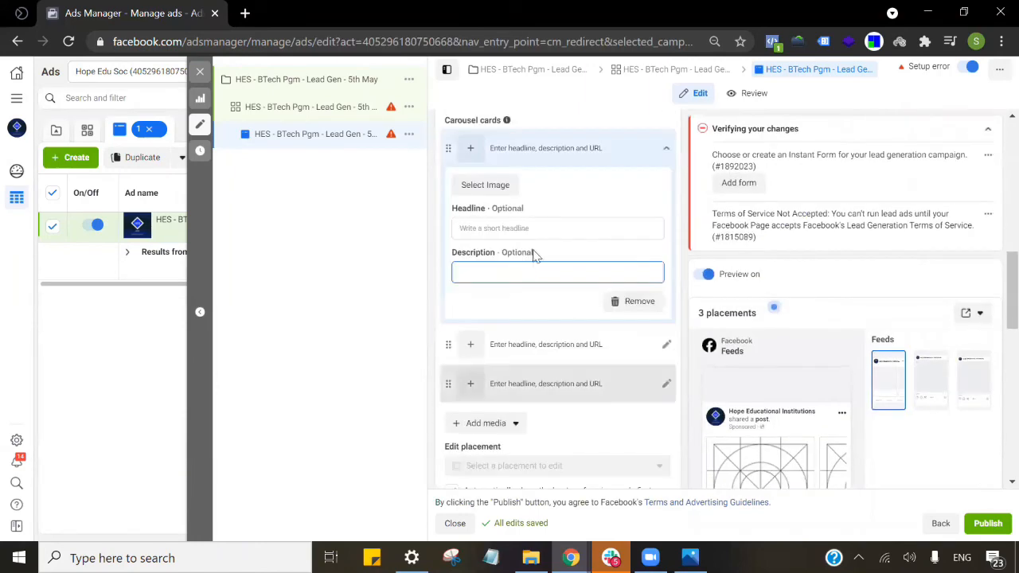
scroll(473, 274, "up", 4)
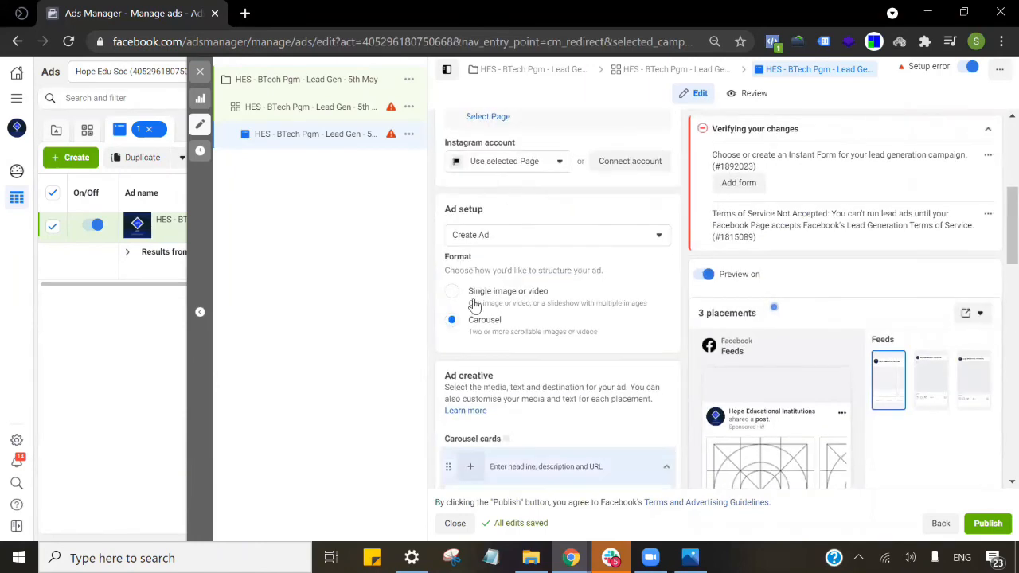
Switch the ad format to Single image or video.
left_click(475, 305)
scroll(574, 322, "down", 2)
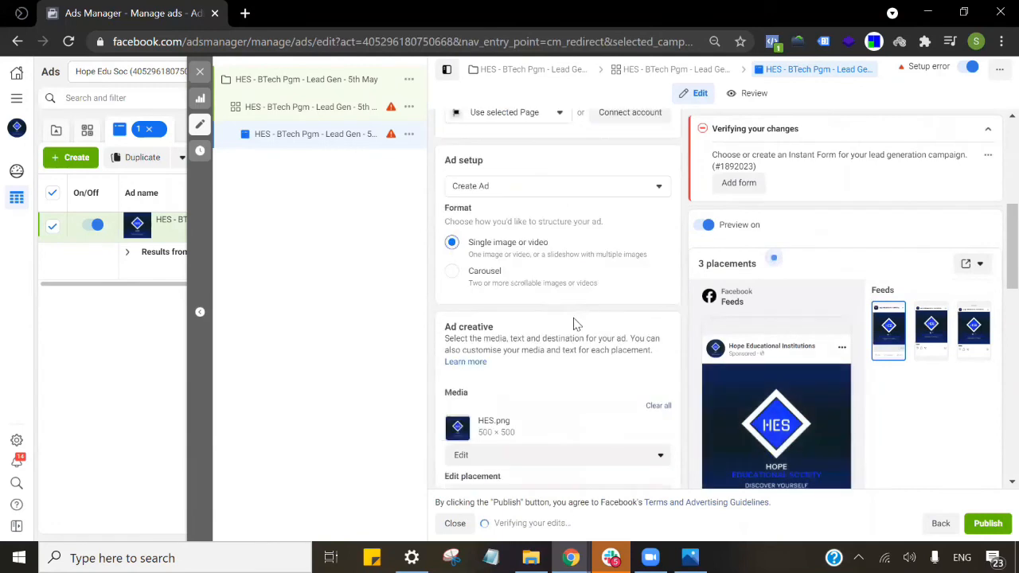
scroll(498, 319, "down", 1)
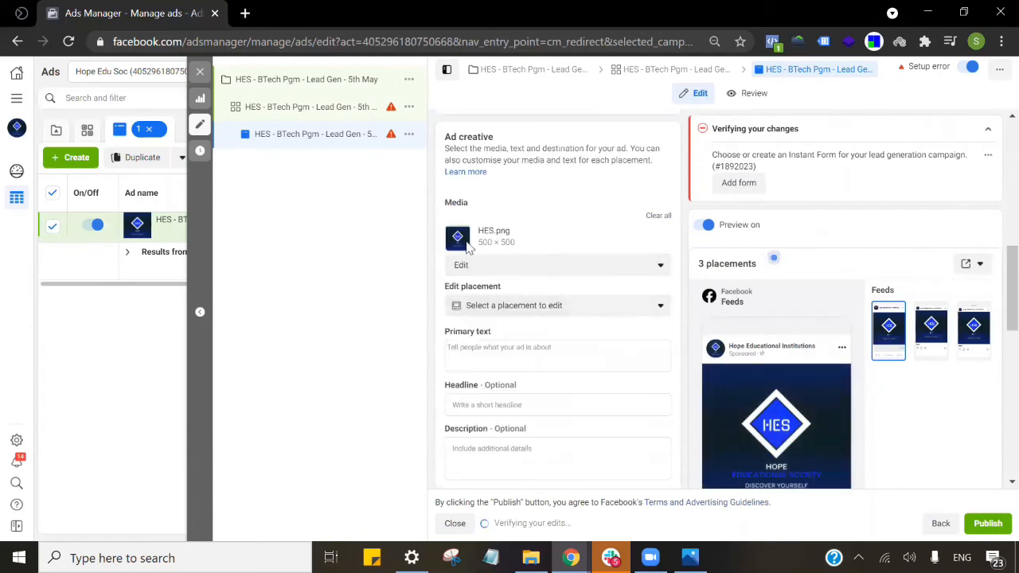
scroll(534, 276, "down", 1)
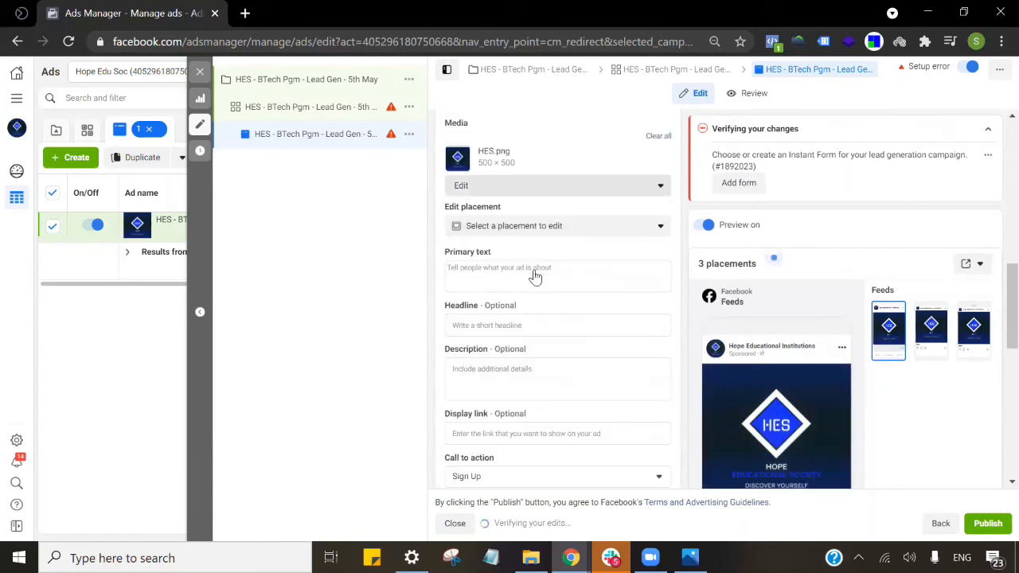
Write the primary text 'Top infrastructure available in India. Admissions closing soon.', fixing the typo.
left_click(603, 277)
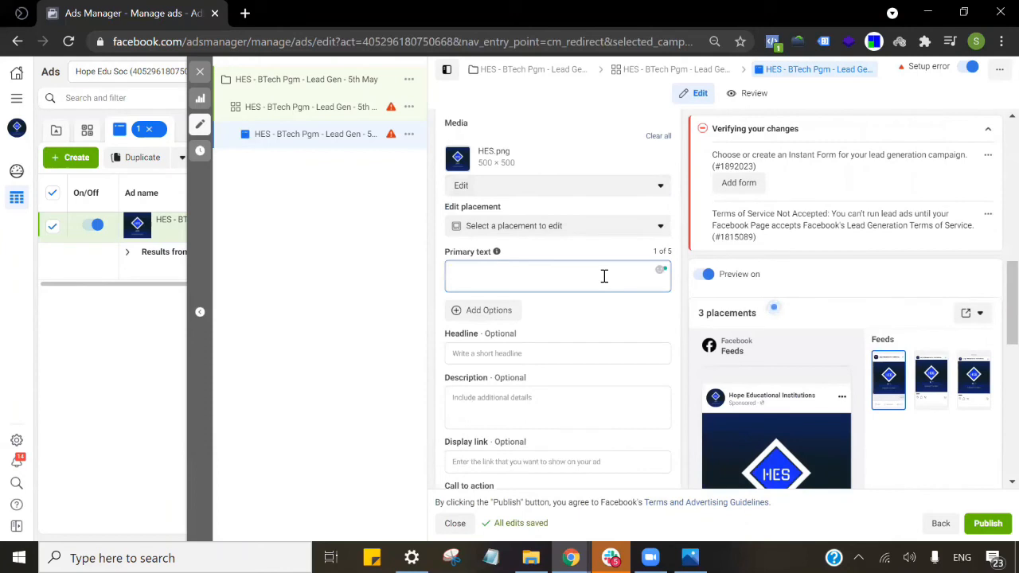
left_click(626, 285)
scroll(571, 273, "down", 1)
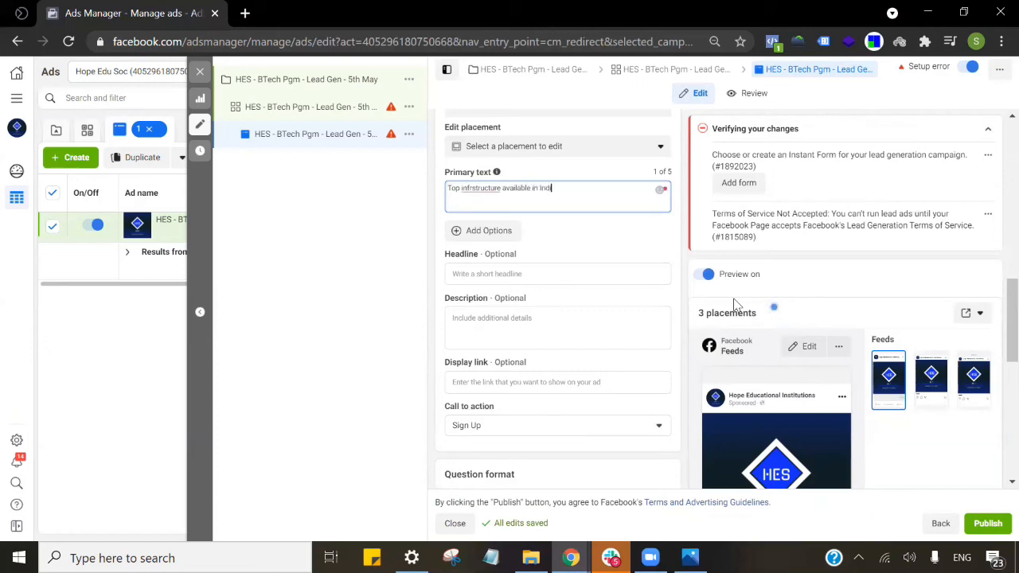
type("a")
left_click(474, 188)
type("a")
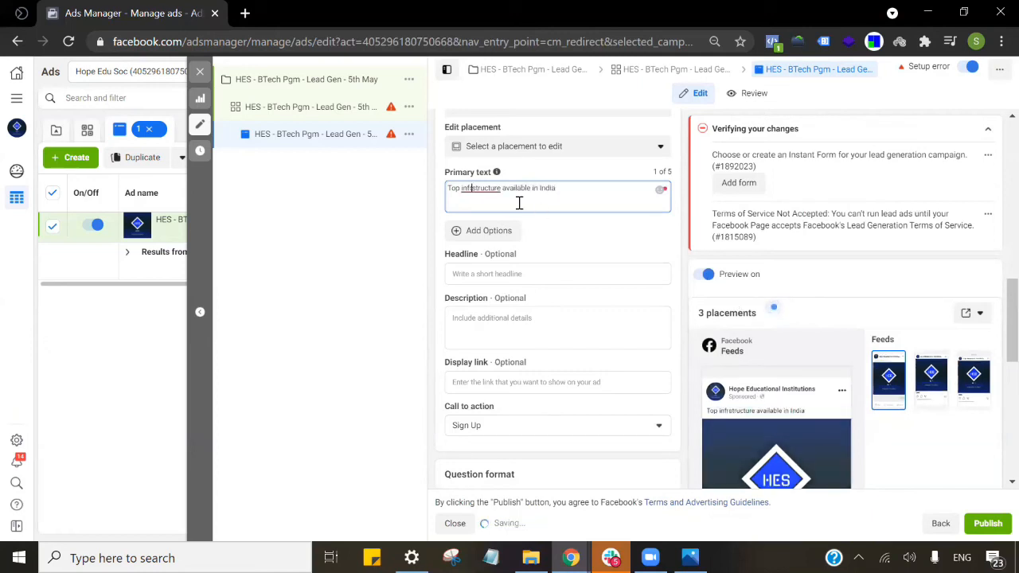
scroll(528, 300, "down", 1)
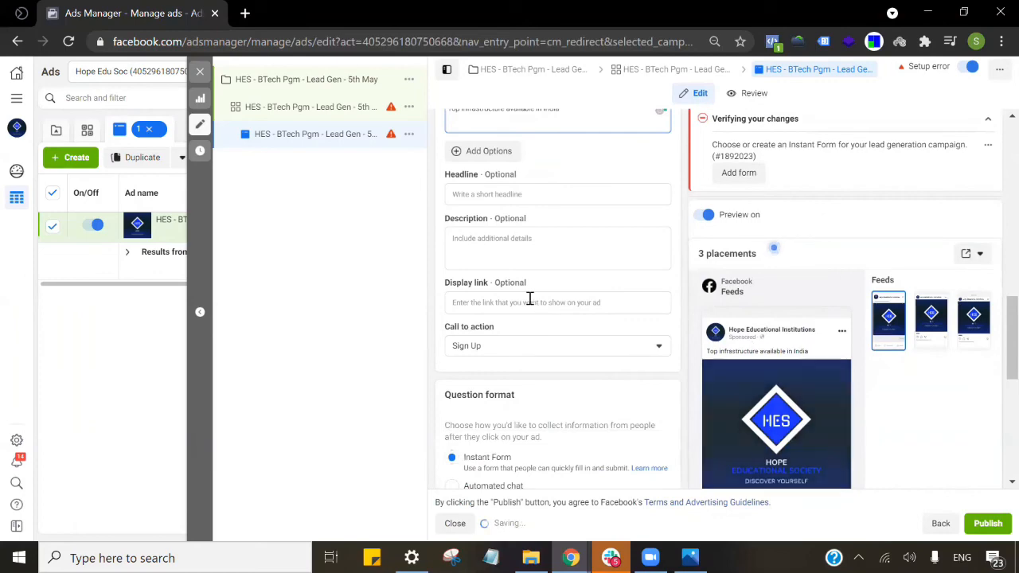
scroll(526, 303, "up", 1)
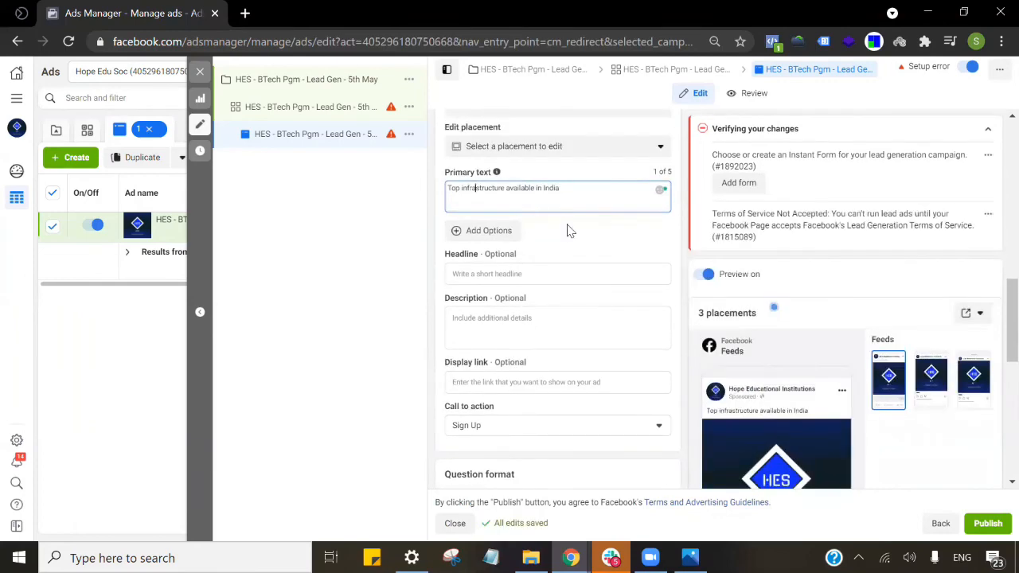
scroll(617, 170, "down", 1)
scroll(614, 182, "up", 1)
type("Admission")
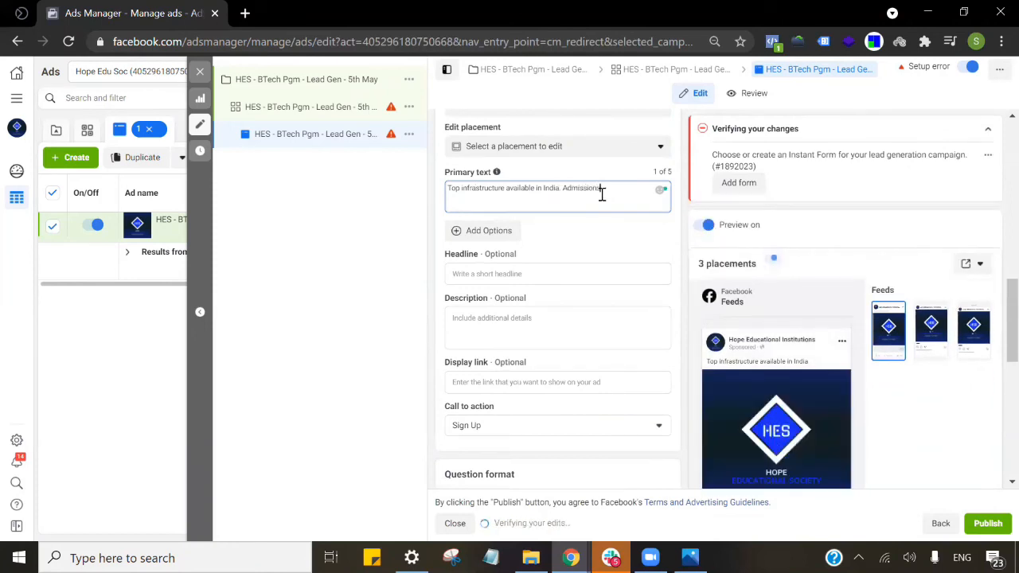
type("s closing soon")
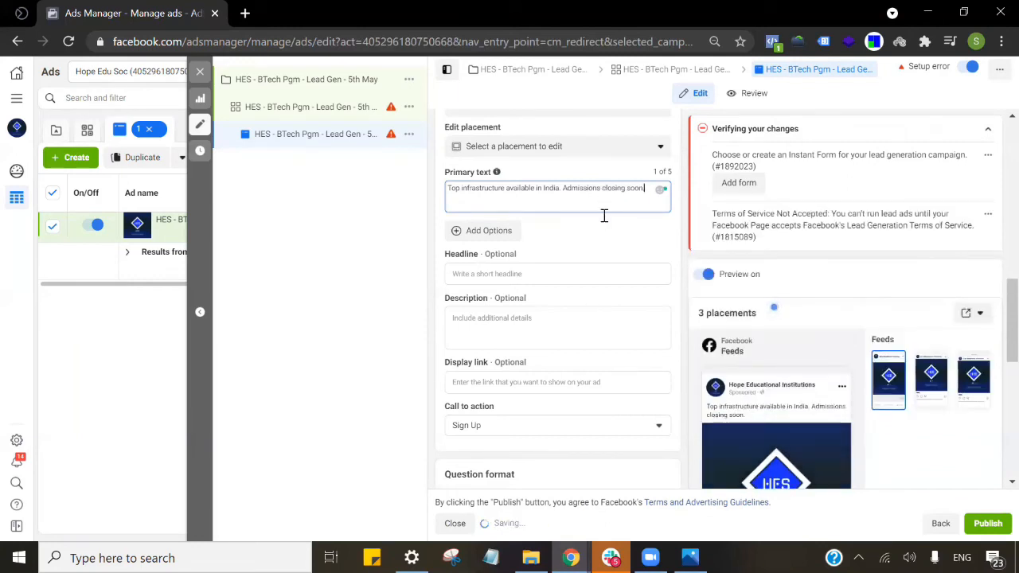
type(".")
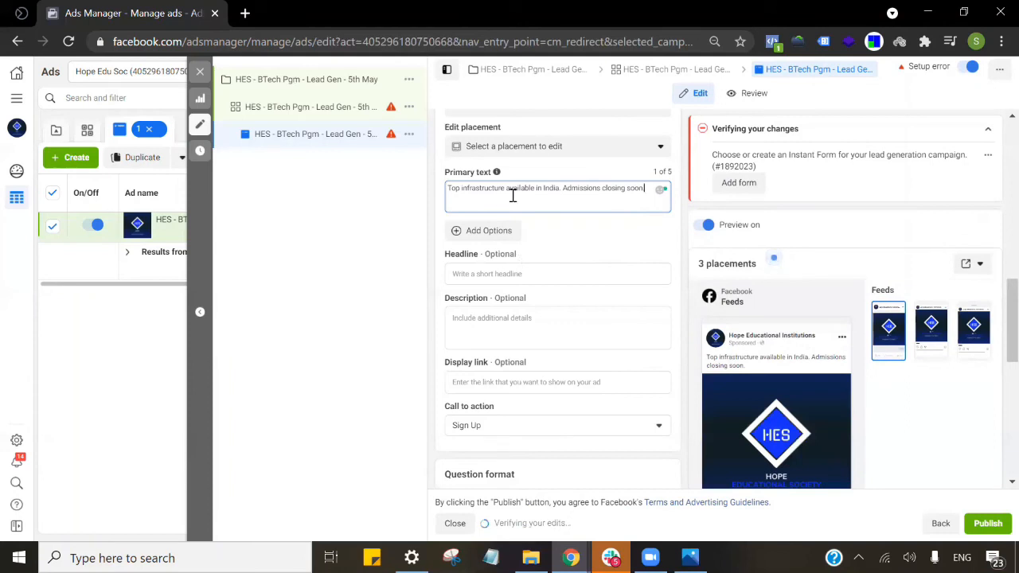
Type 'Hope Edu Socie' into the ad headline field.
left_click(579, 275)
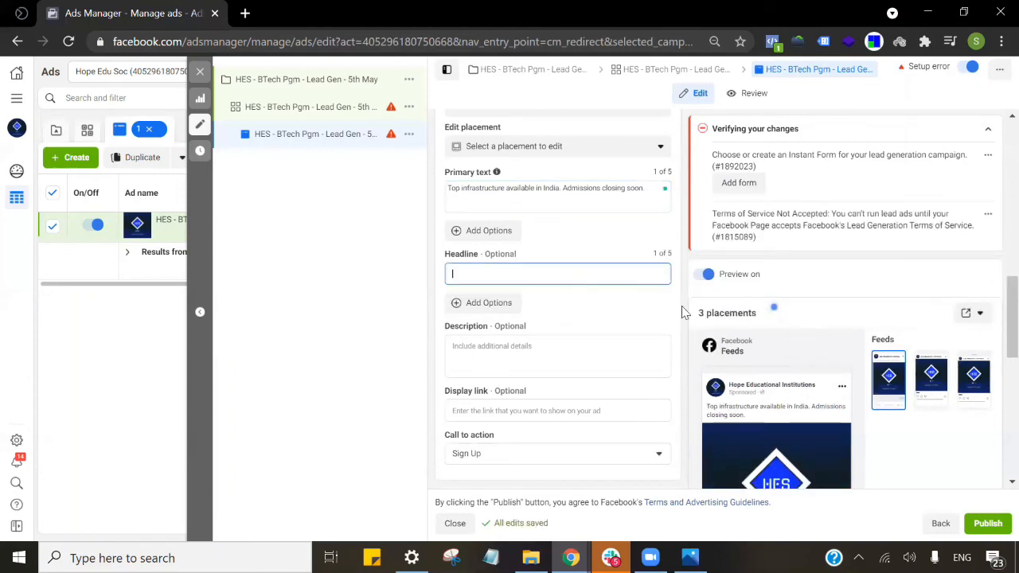
scroll(580, 284, "down", 1)
scroll(690, 326, "down", 1)
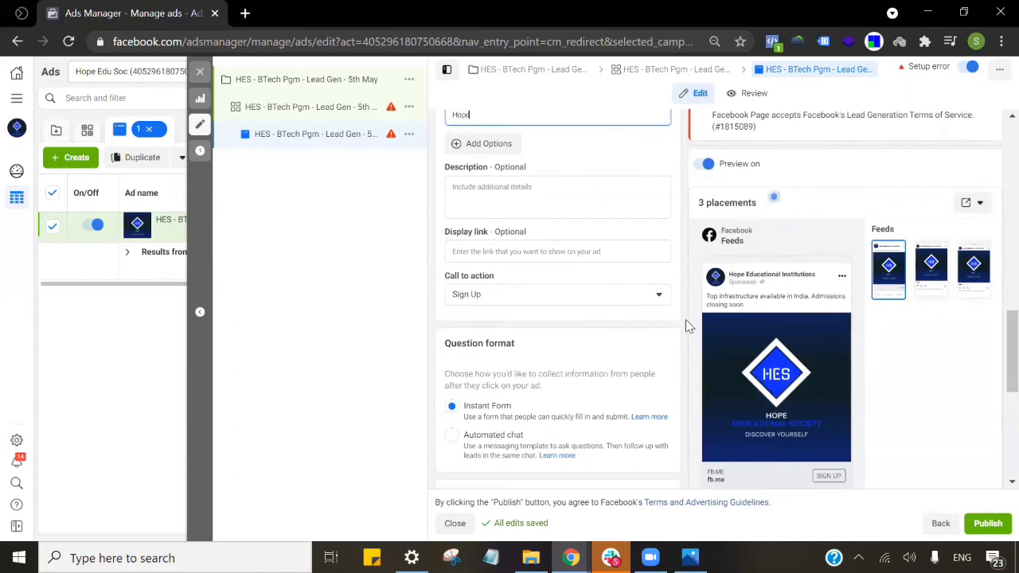
type("Hope Edu Society")
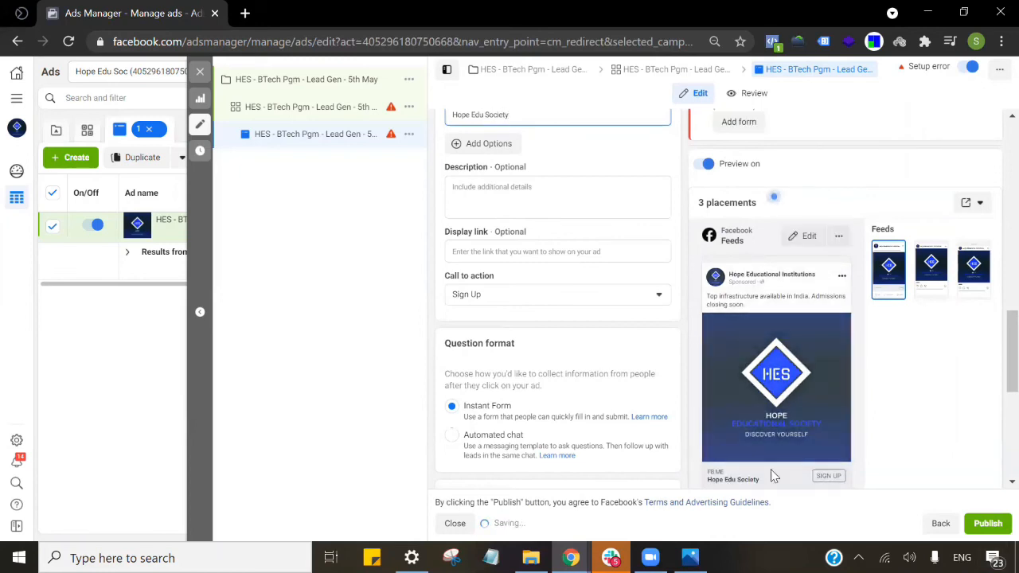
scroll(771, 468, "down", 1)
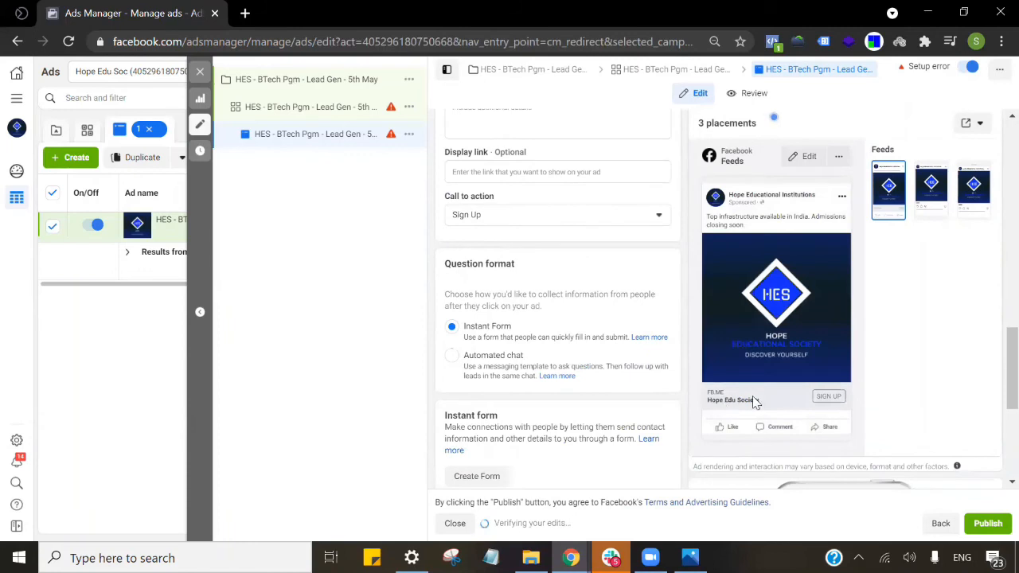
scroll(579, 229, "up", 1)
Enter the ad description 'Top faculty in India' under the headline.
left_click(480, 191)
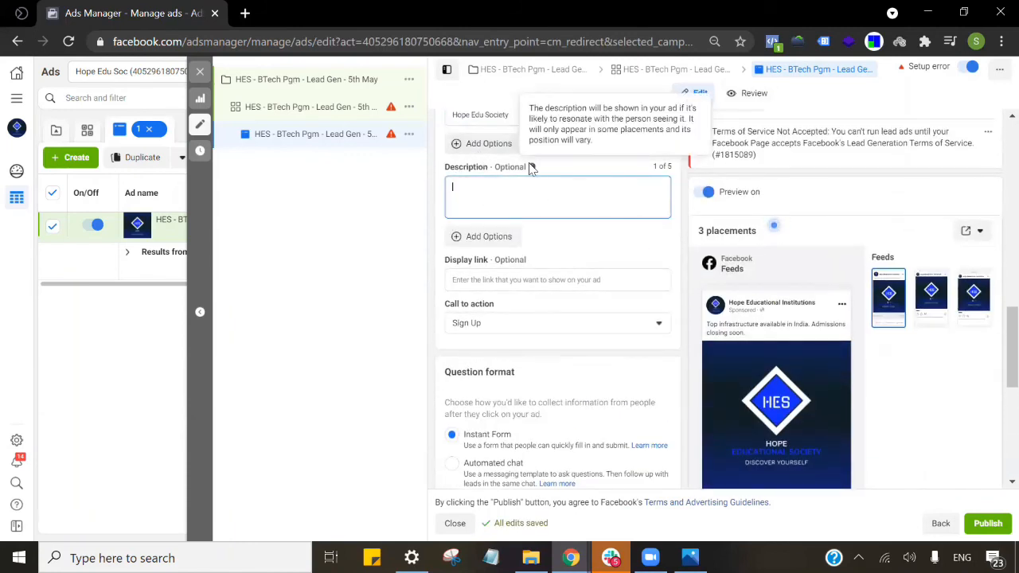
scroll(629, 243, "up", 1)
scroll(631, 247, "up", 1)
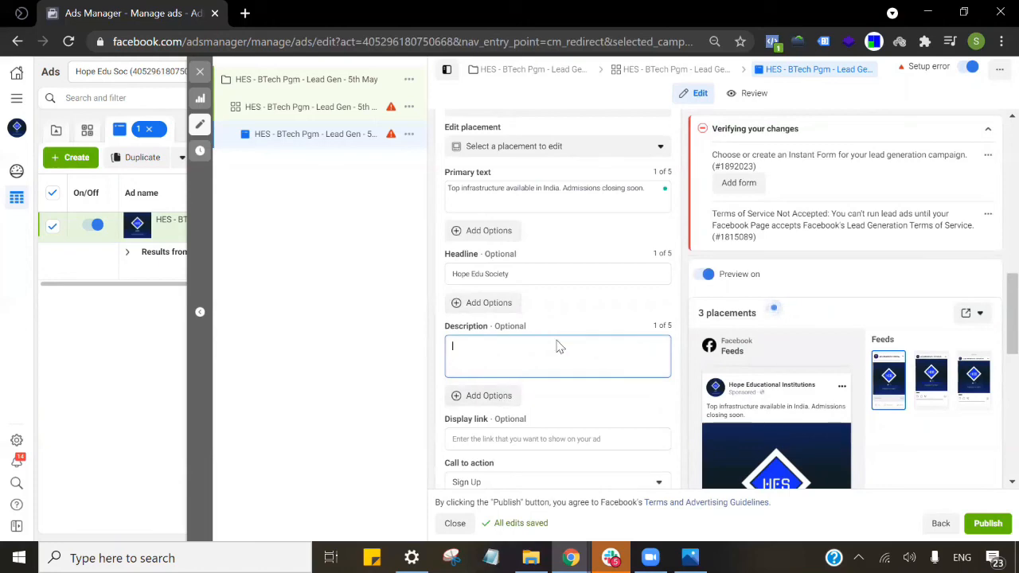
scroll(558, 347, "down", 3)
scroll(562, 239, "up", 1)
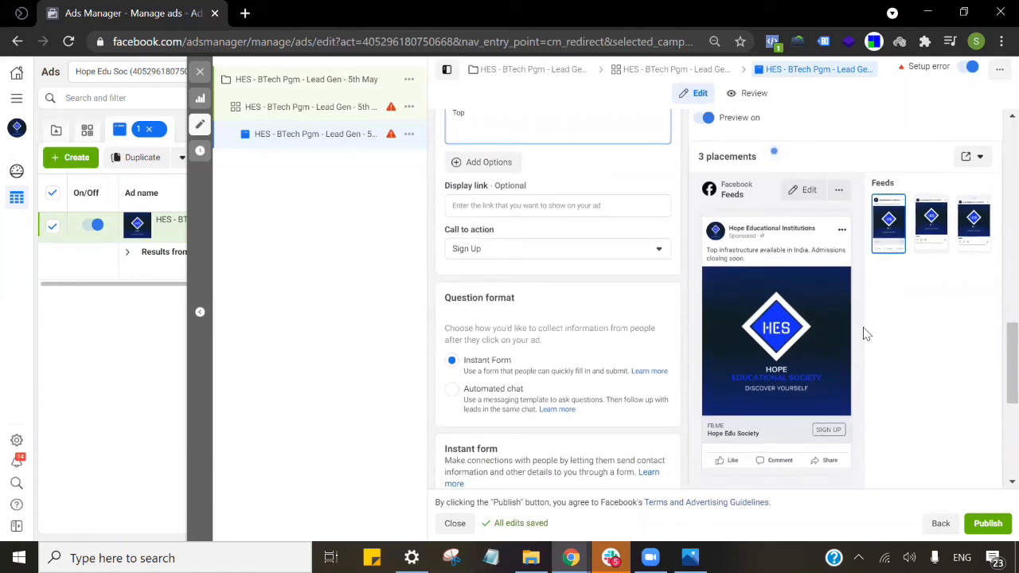
type("fac")
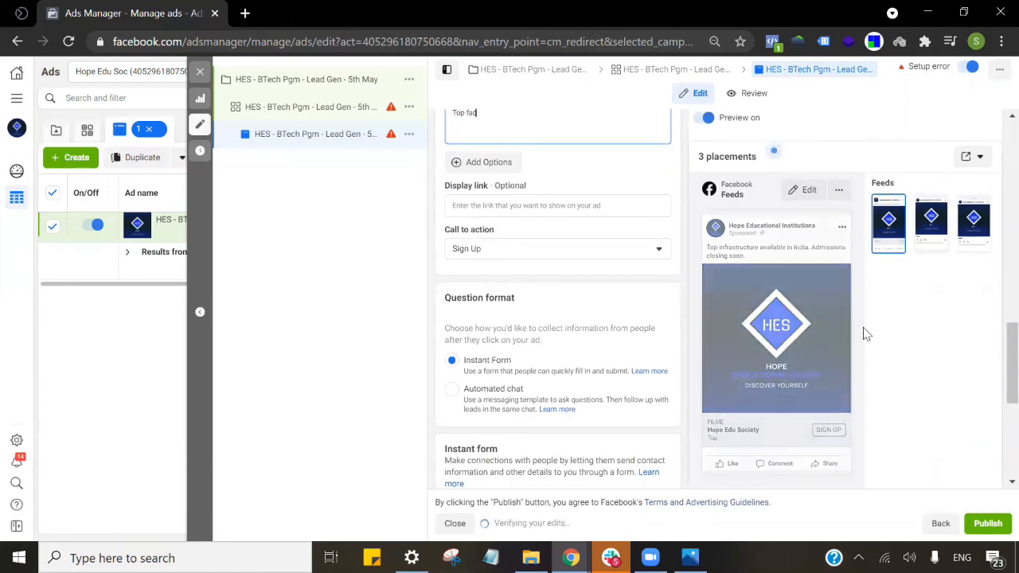
type("ulty in India")
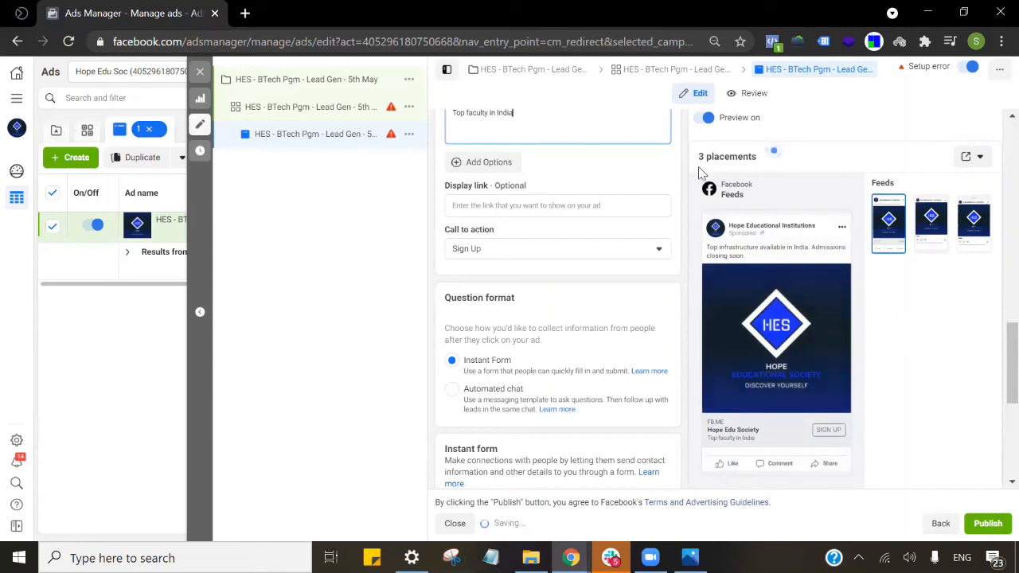
left_click(502, 250)
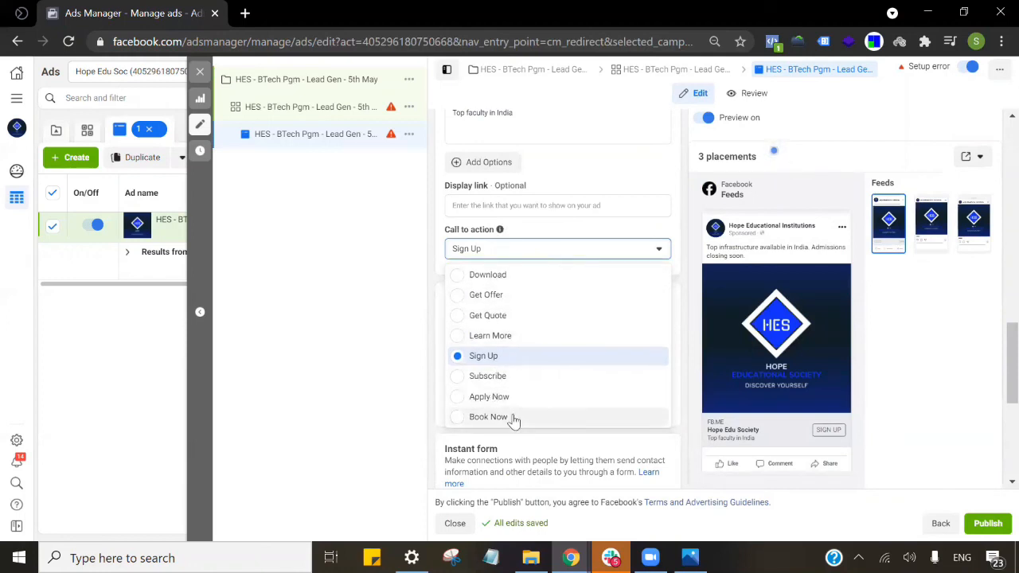
Choose Learn More as the ad's call to action instead of Sign Up.
left_click(503, 337)
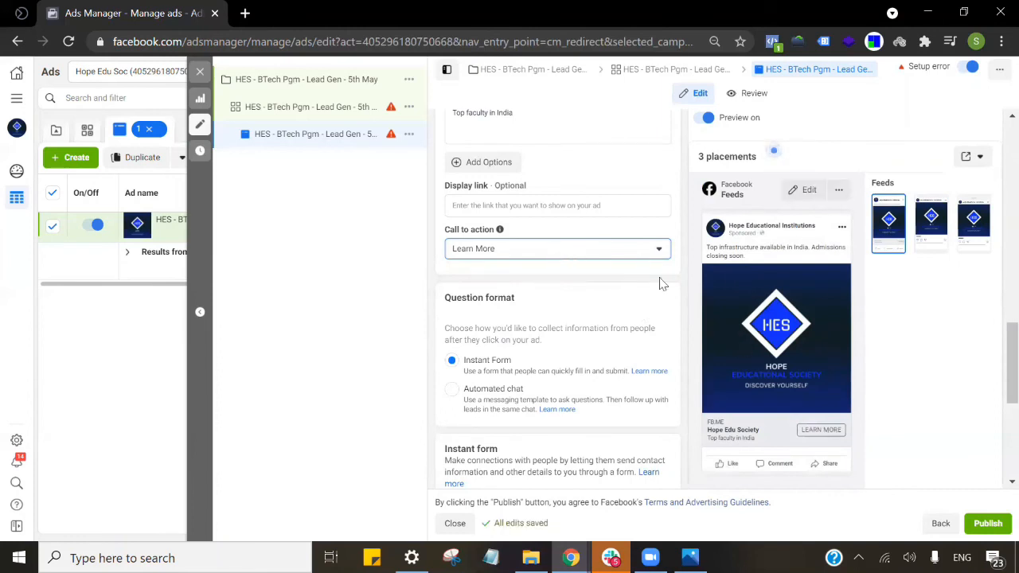
scroll(655, 271, "down", 2)
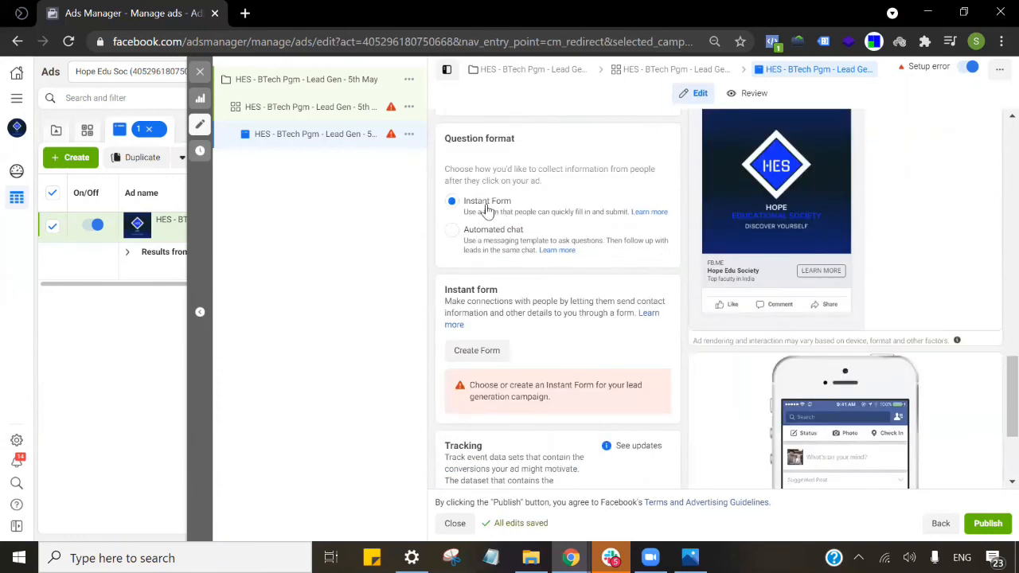
scroll(510, 255, "down", 2)
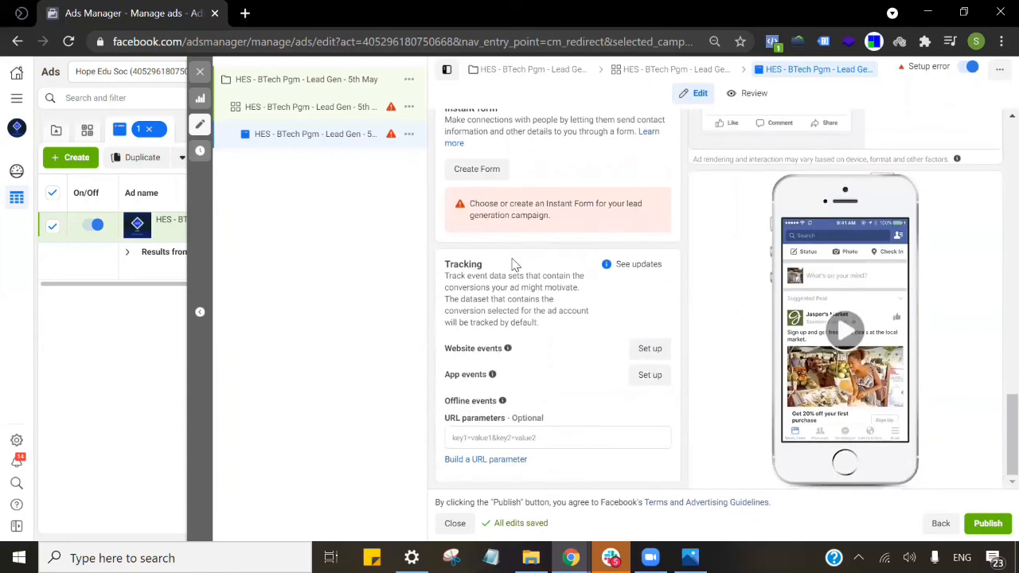
scroll(525, 263, "up", 3)
Create a new instant form named 'Test' and set its form type to Higher intent.
left_click(486, 407)
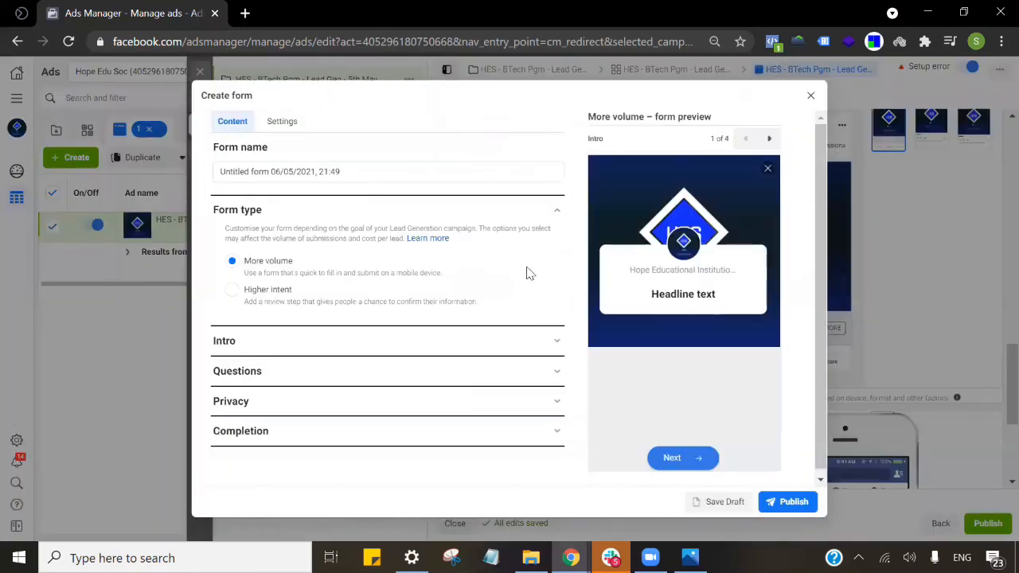
left_click(345, 172)
key("ctrl+a")
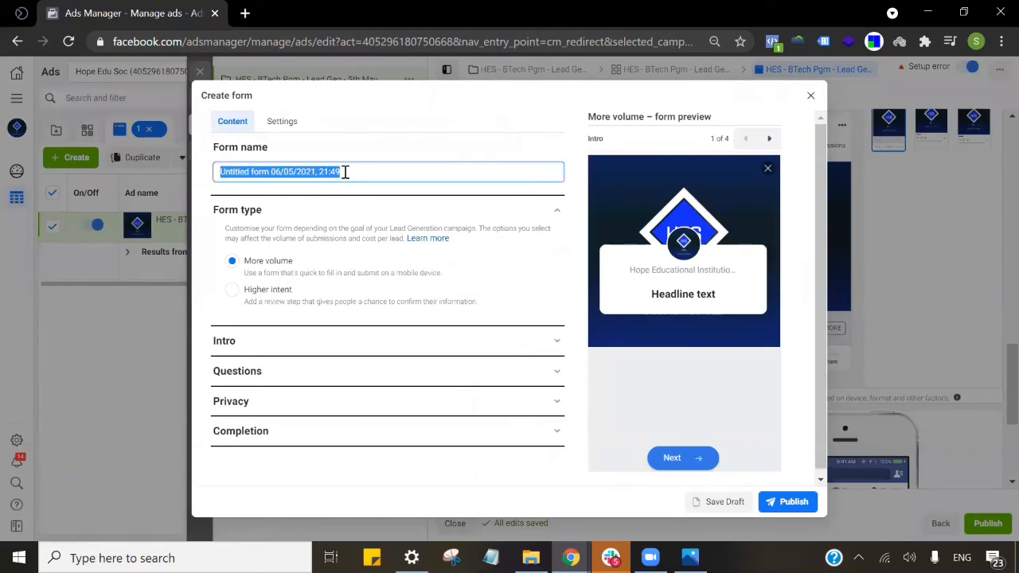
type("Test")
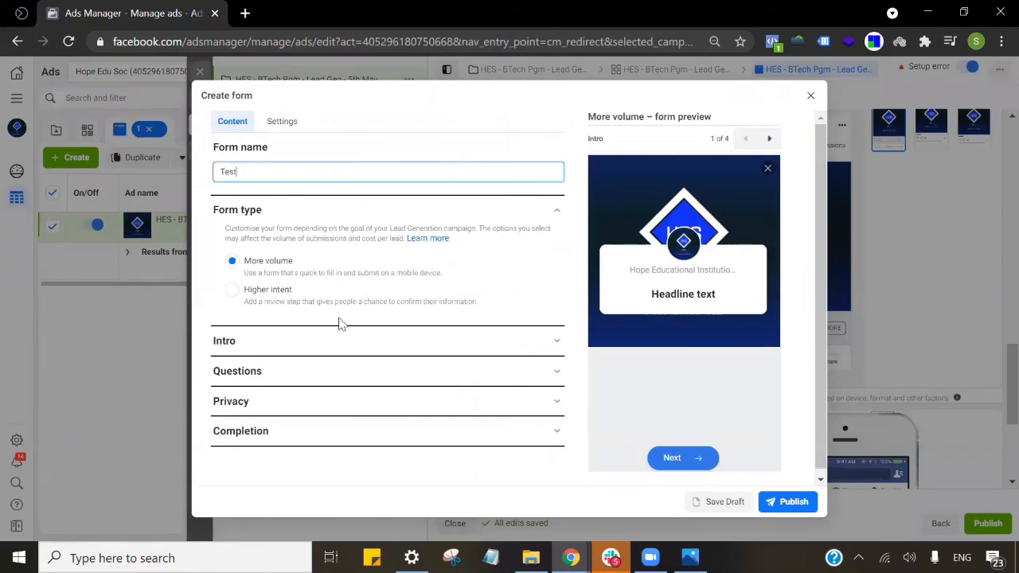
scroll(334, 266, "down", 1)
left_click(398, 345)
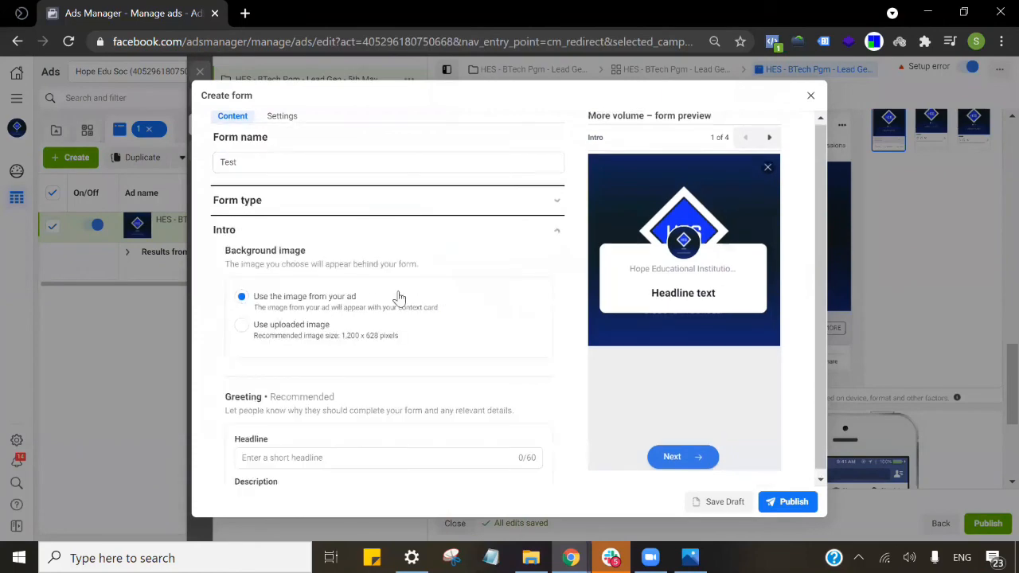
left_click(453, 207)
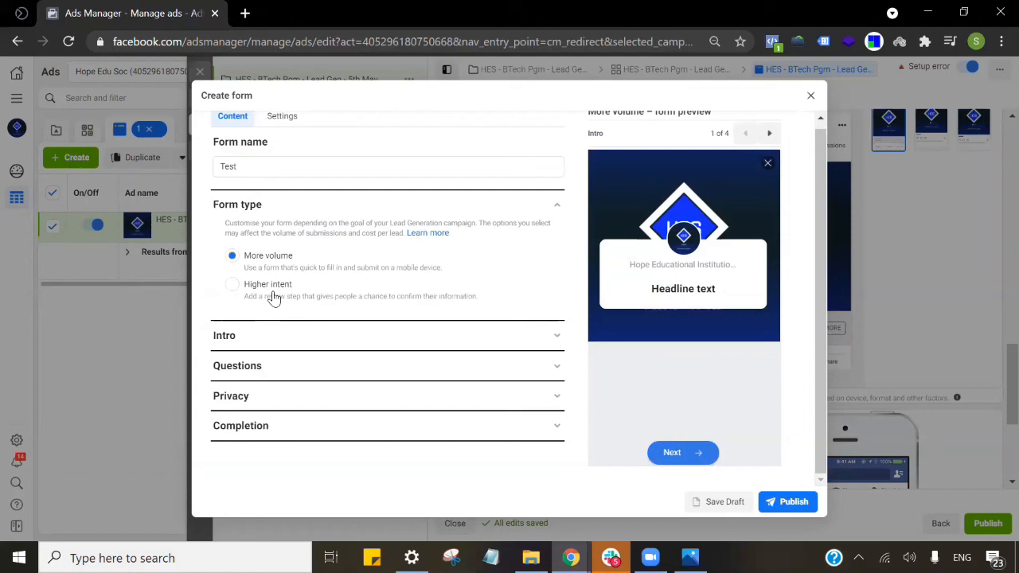
left_click(273, 297)
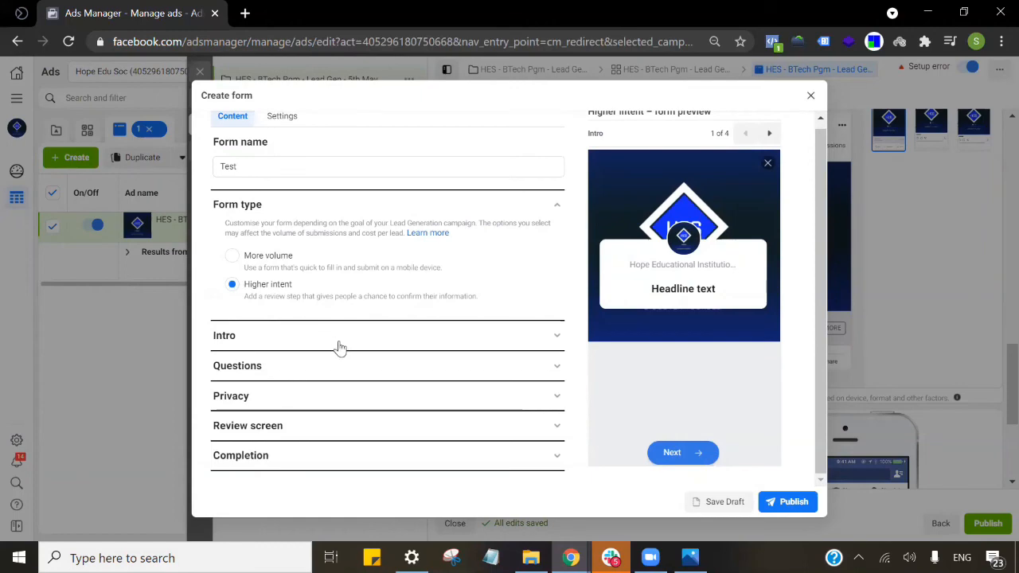
Switch the form type back to More volume and expand the Intro section.
left_click(275, 256)
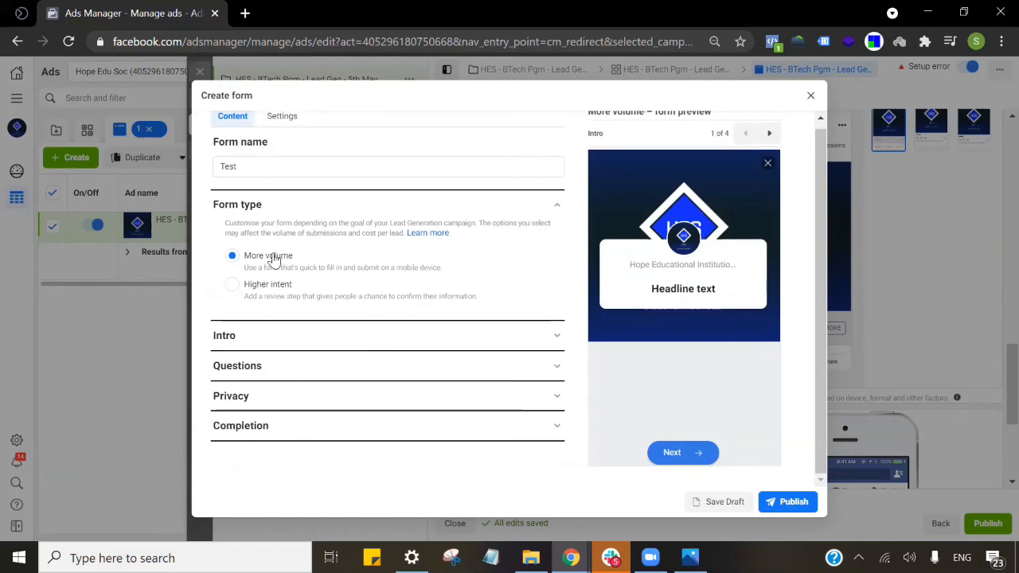
left_click(288, 339)
scroll(341, 289, "down", 3)
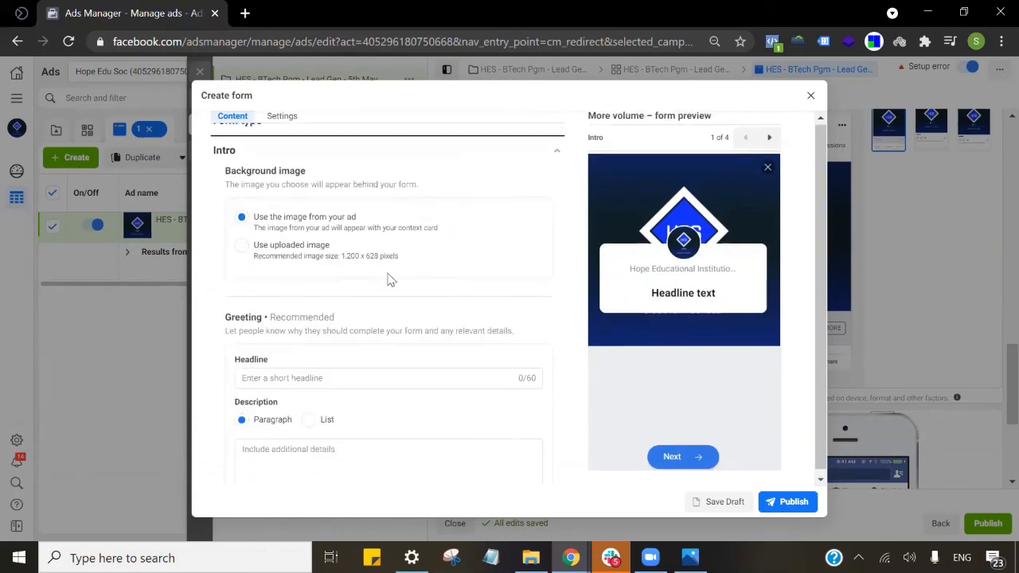
Set the greeting headline 'HES Offers BTech Pgm' and description 'One of the top institutions in India'.
left_click(432, 218)
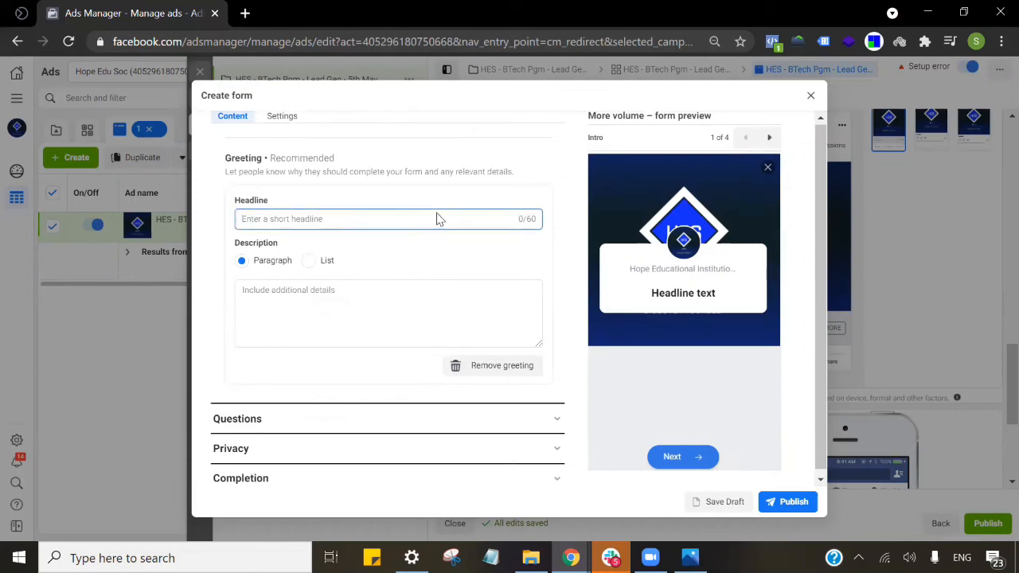
type("Course")
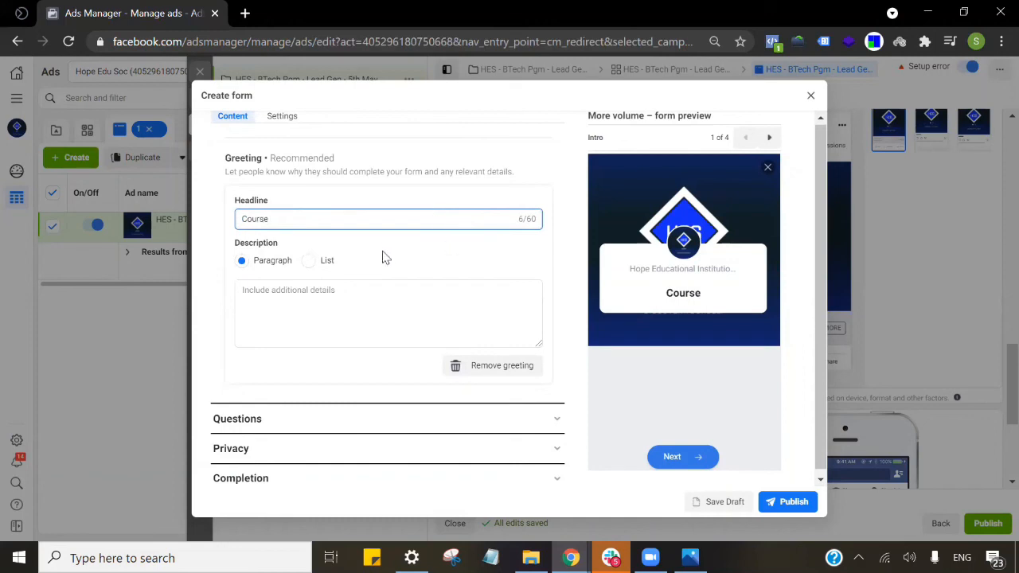
double_click(344, 222)
type("HES Offers BTech Pgm")
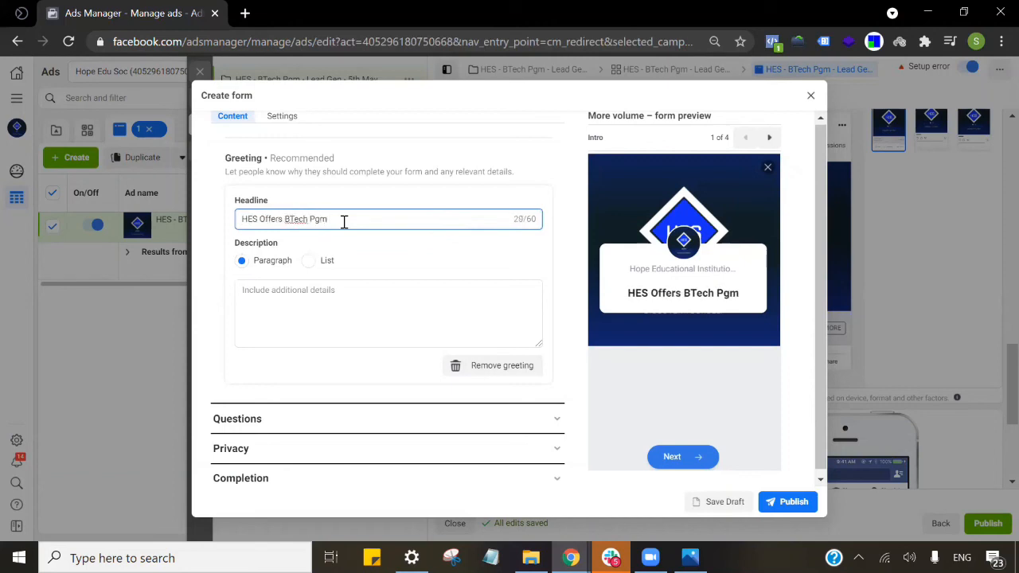
left_click(335, 300)
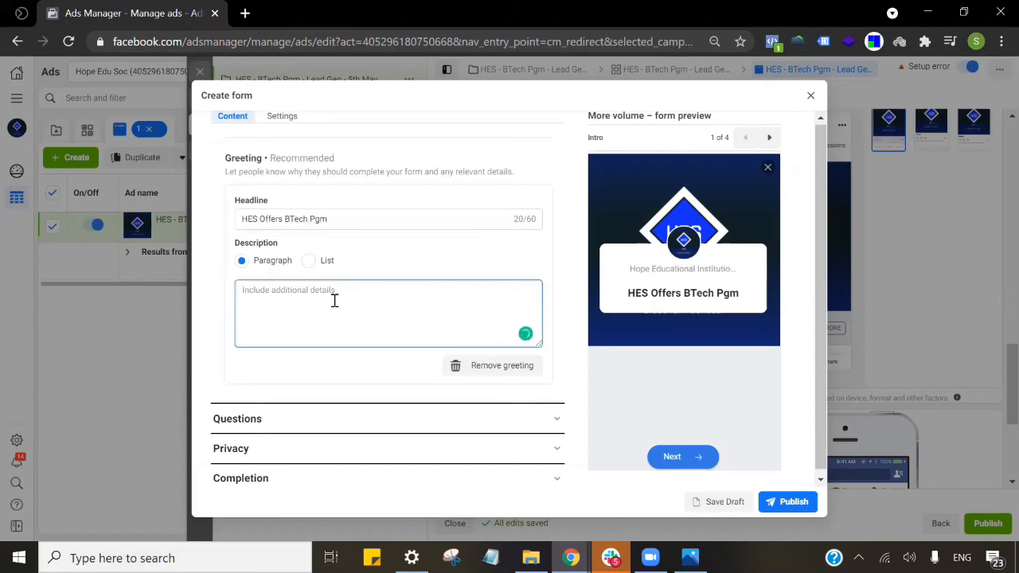
type("One ")
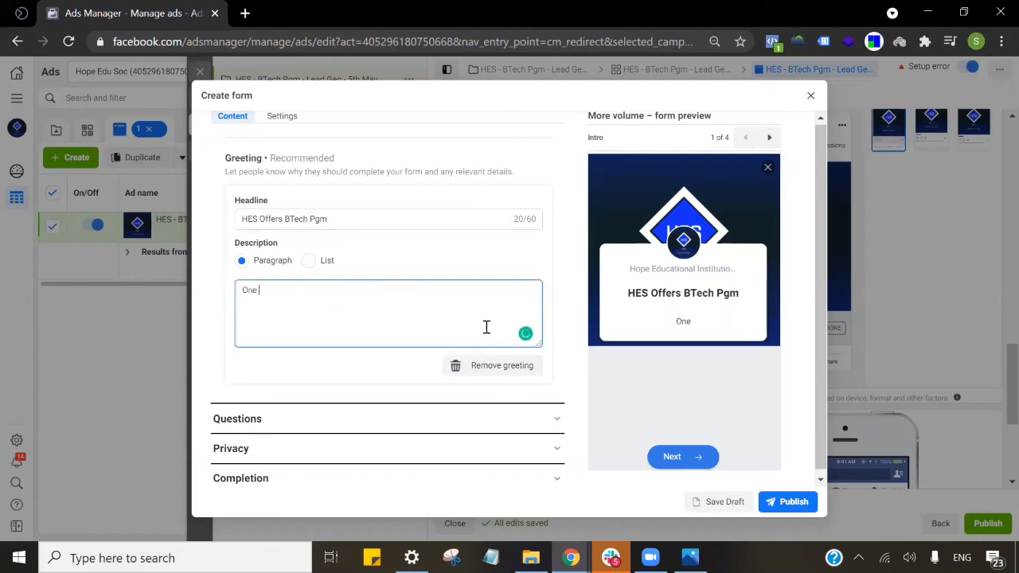
type("of the top institutions in India")
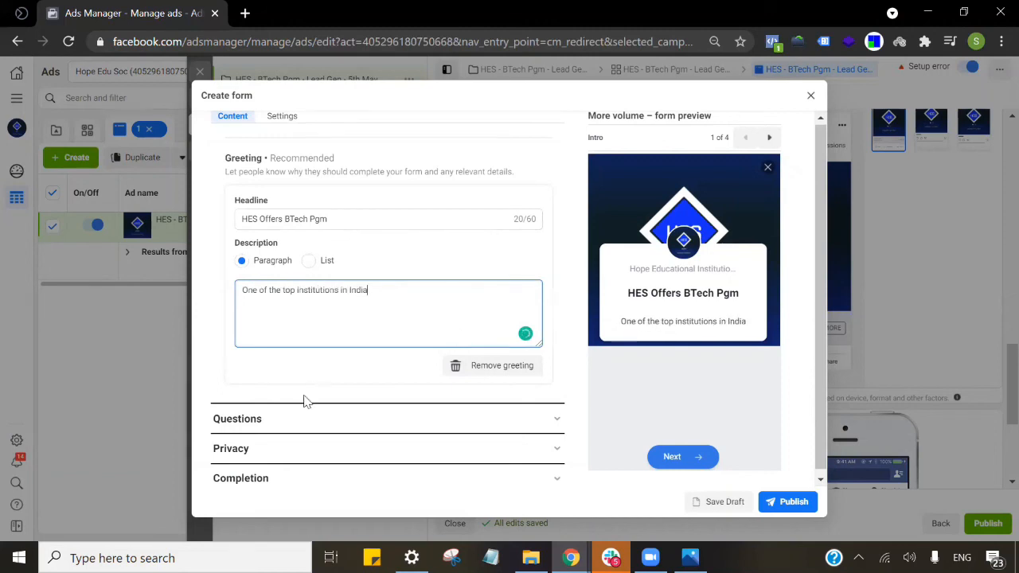
scroll(388, 336, "down", 1)
Review the prefill questions, keeping Email, Full name and Phone number without adding categories.
left_click(385, 412)
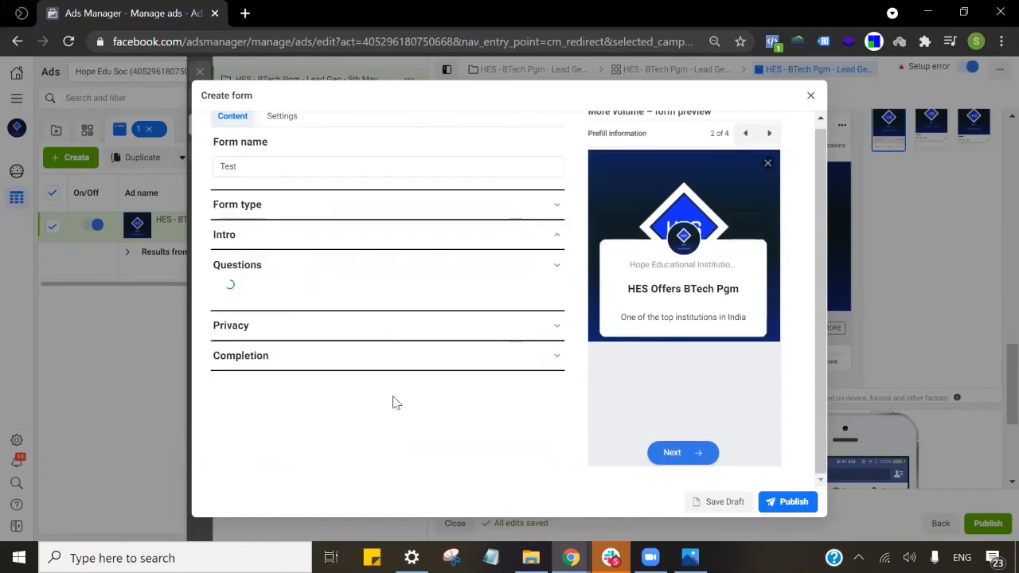
scroll(342, 323, "down", 3)
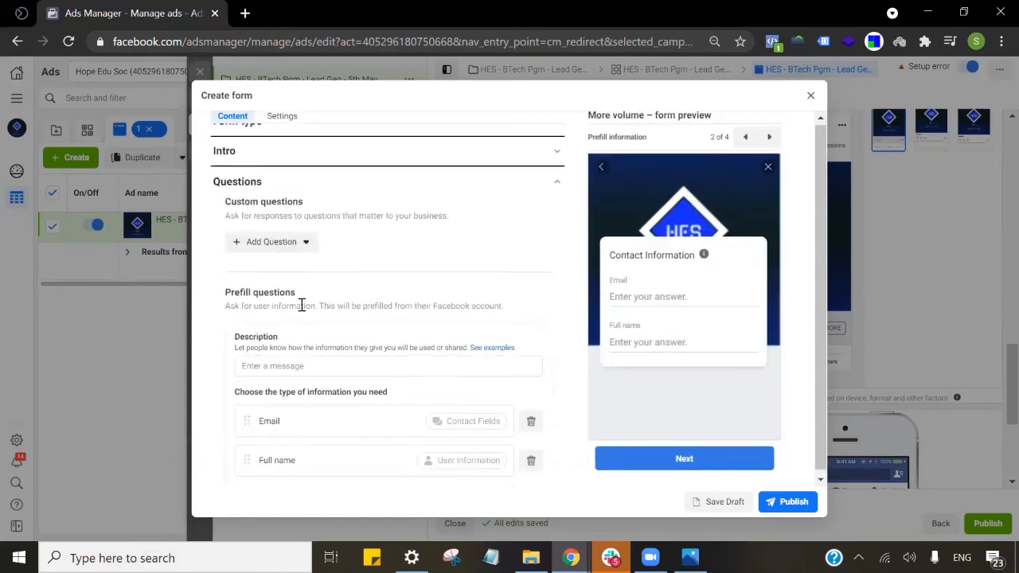
left_click(313, 245)
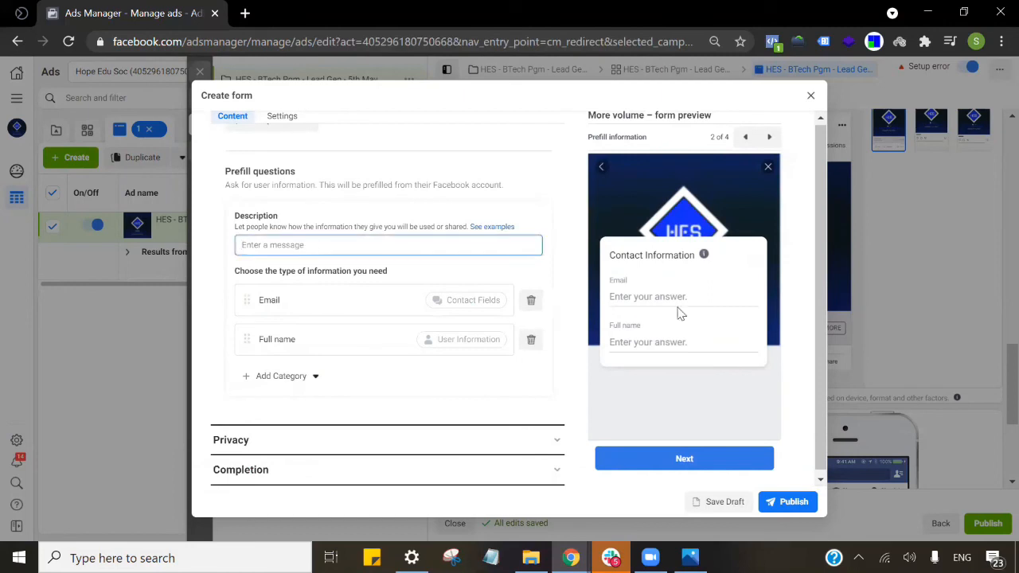
left_click(311, 383)
mouse_move(312, 412)
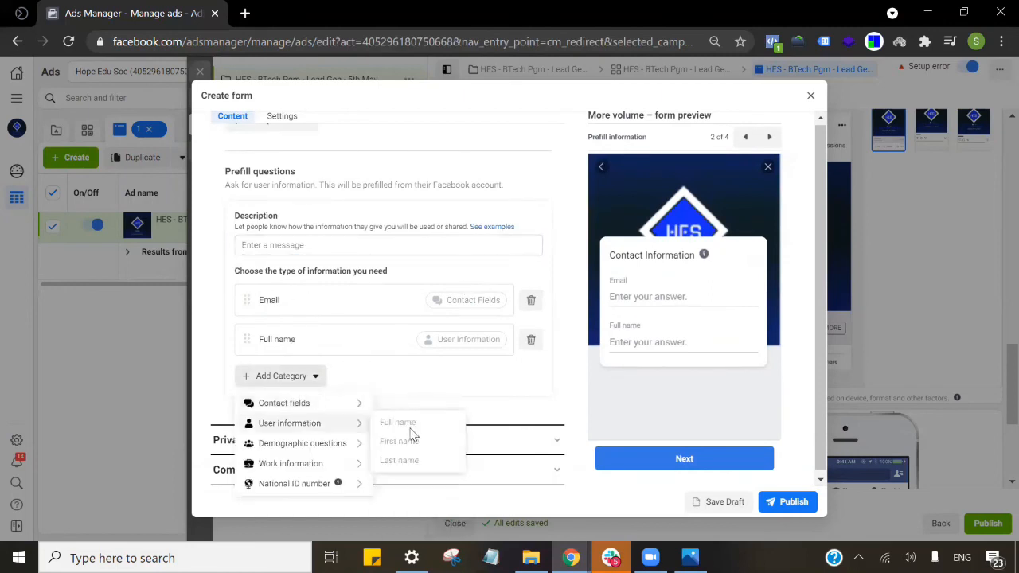
left_click(401, 423)
scroll(422, 398, "down", 1)
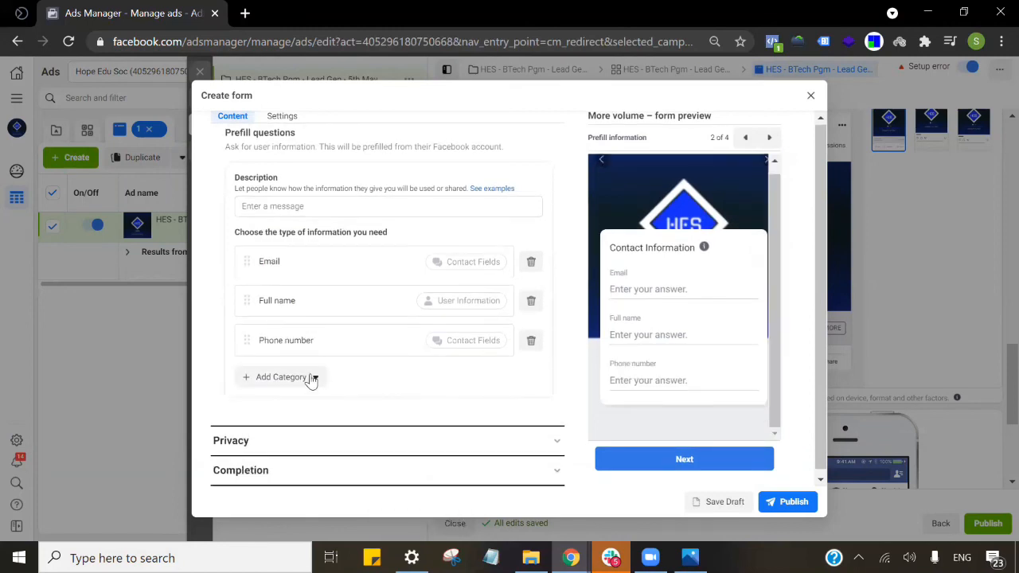
left_click(311, 379)
mouse_move(335, 453)
mouse_move(314, 424)
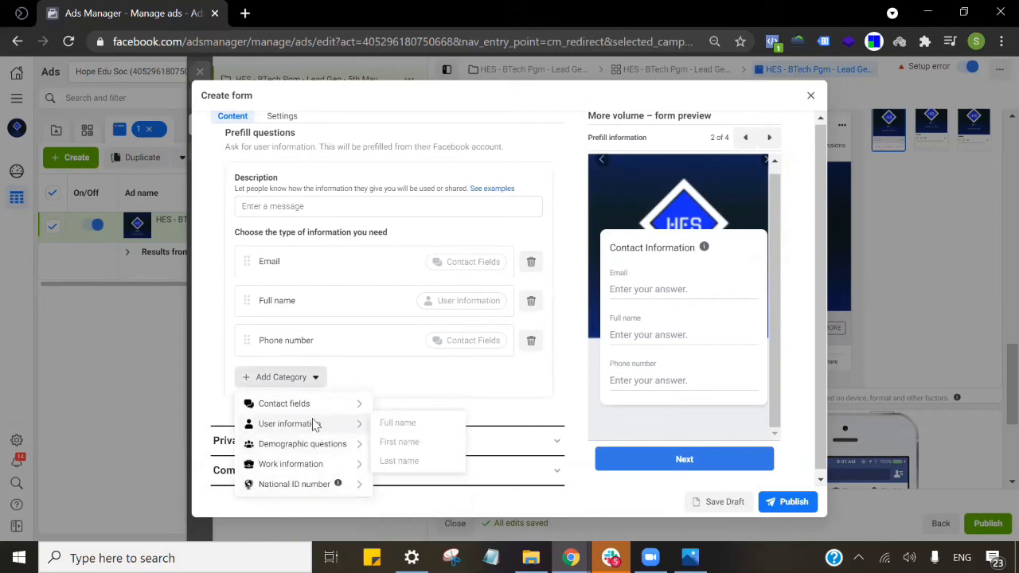
left_click(476, 395)
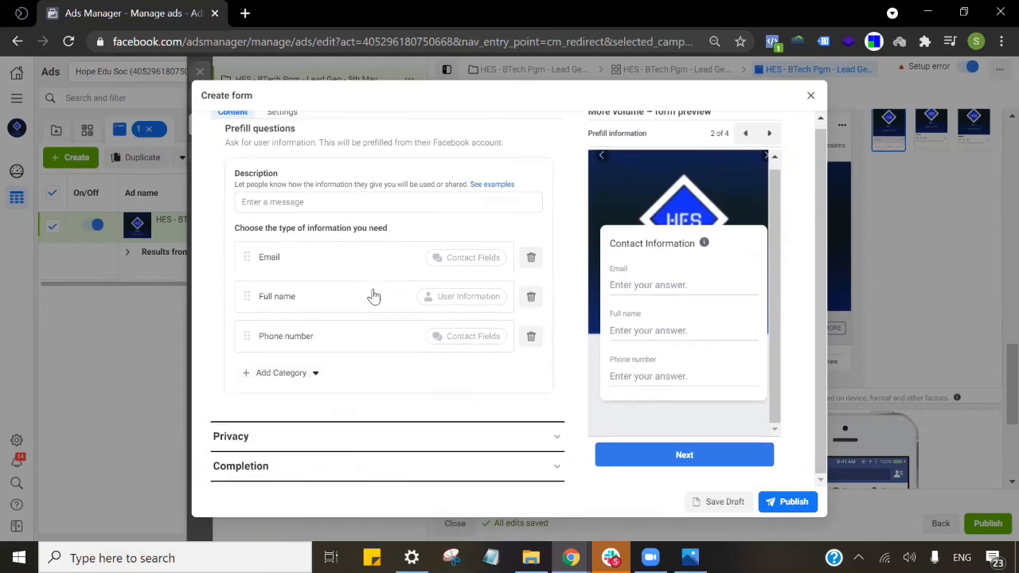
scroll(402, 349, "up", 2)
Browse the information categories once more, then expand the form's Privacy section.
left_click(301, 453)
mouse_move(324, 354)
mouse_move(351, 425)
scroll(496, 425, "down", 2)
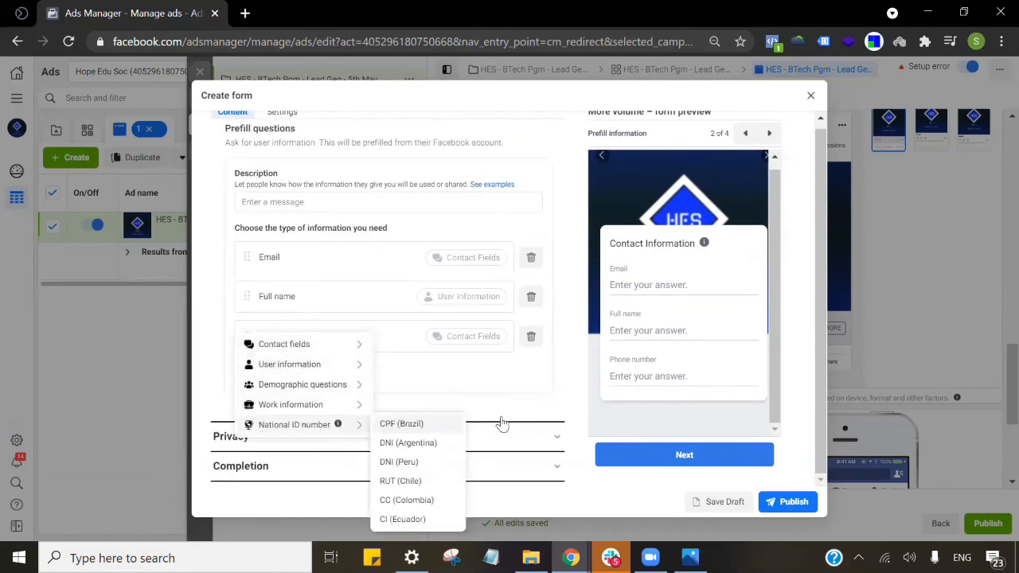
left_click(488, 436)
scroll(396, 403, "up", 2)
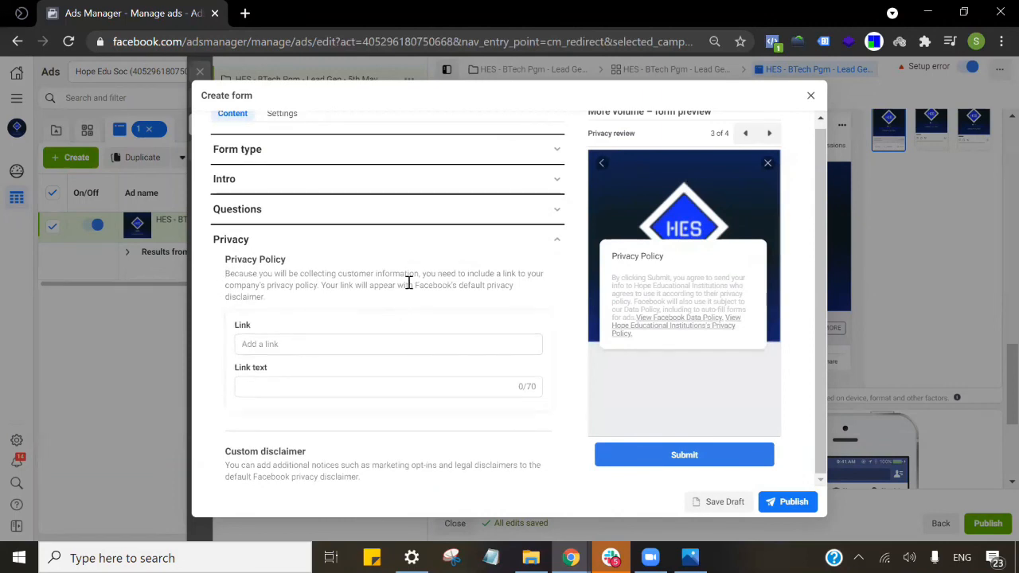
Replace the completion description with 'Our team would get in touch with you soon.'.
left_click(344, 343)
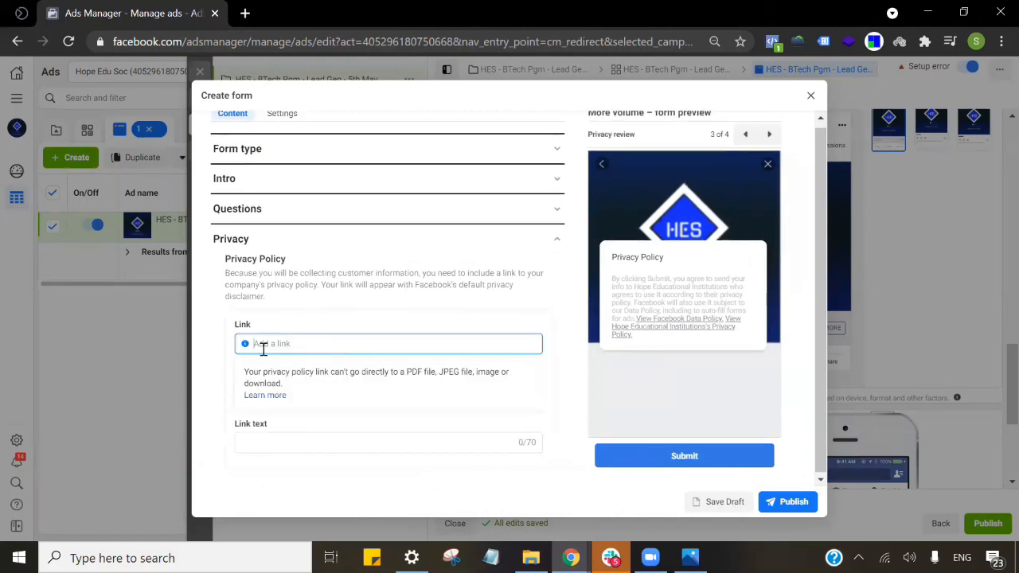
scroll(503, 361, "down", 2)
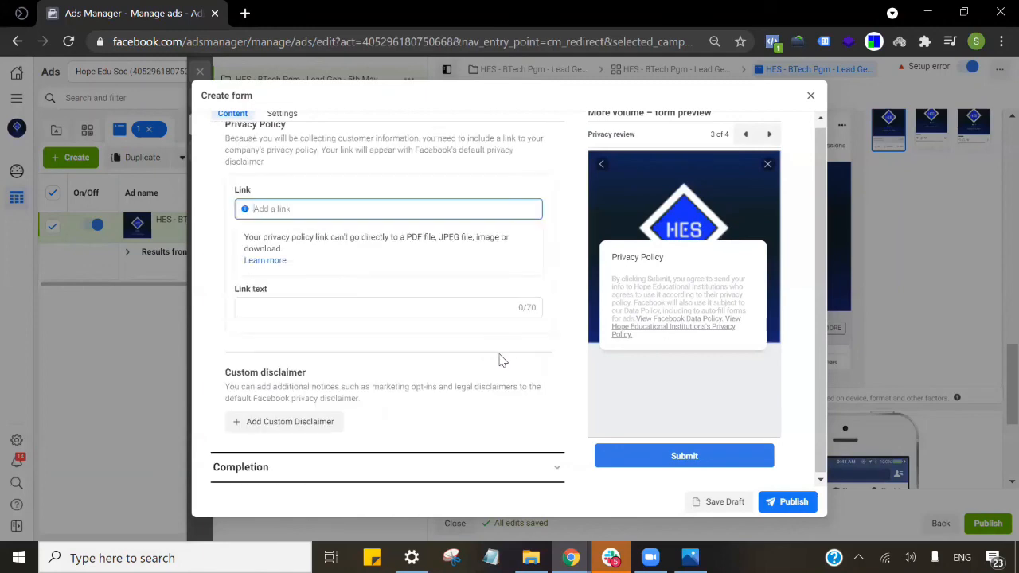
left_click(485, 309)
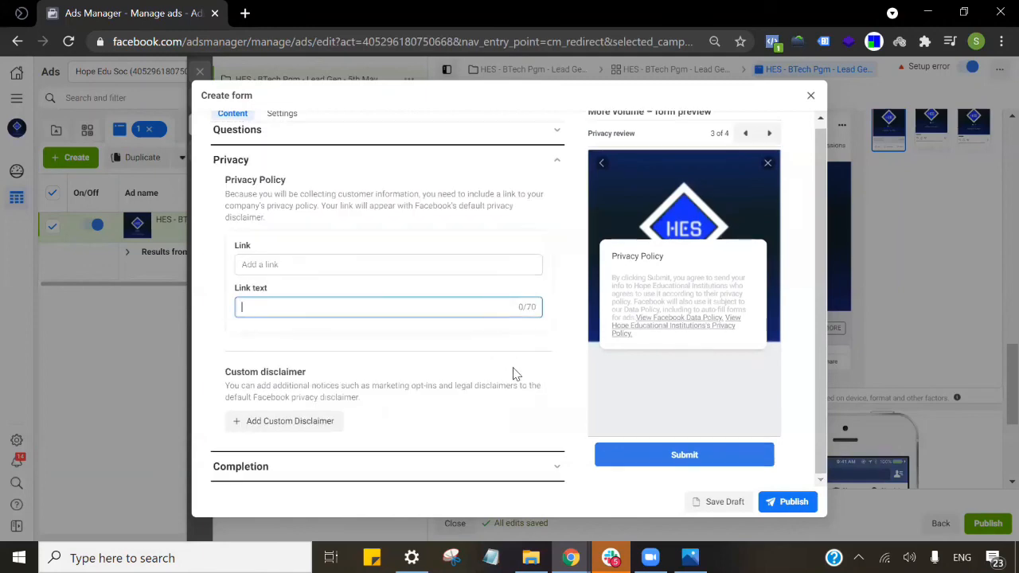
left_click(363, 466)
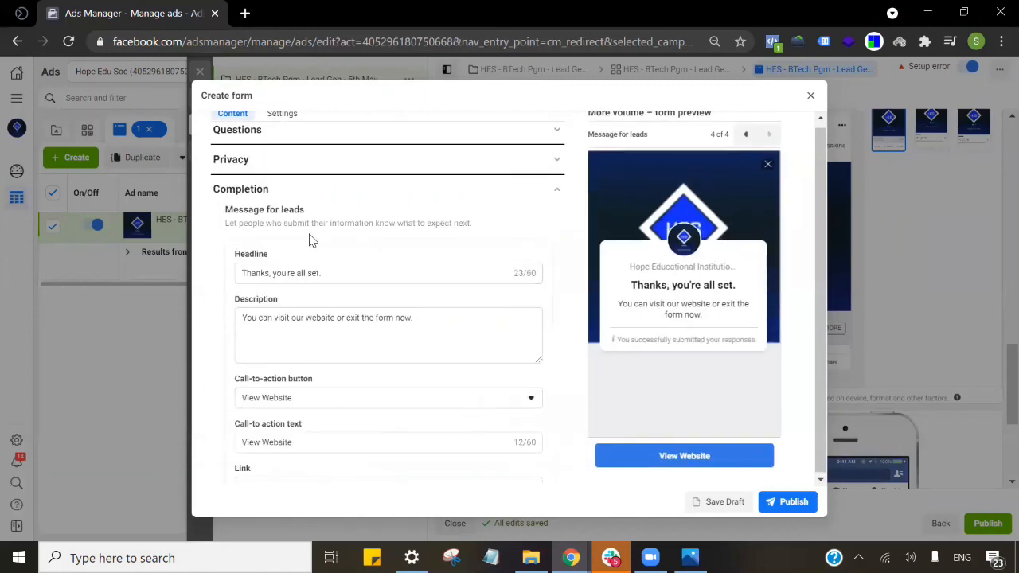
double_click(300, 273)
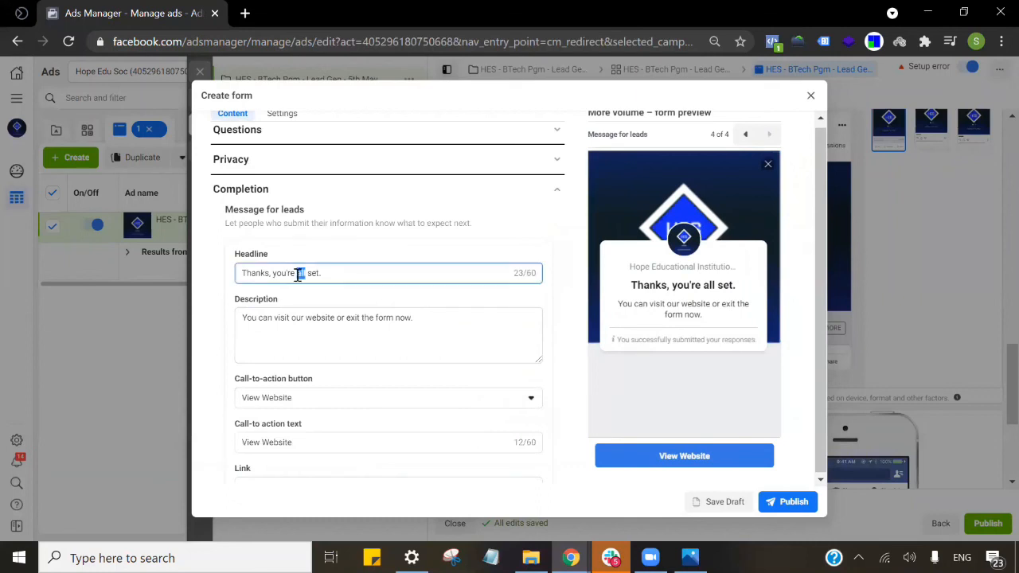
double_click(310, 273)
triple_click(435, 348)
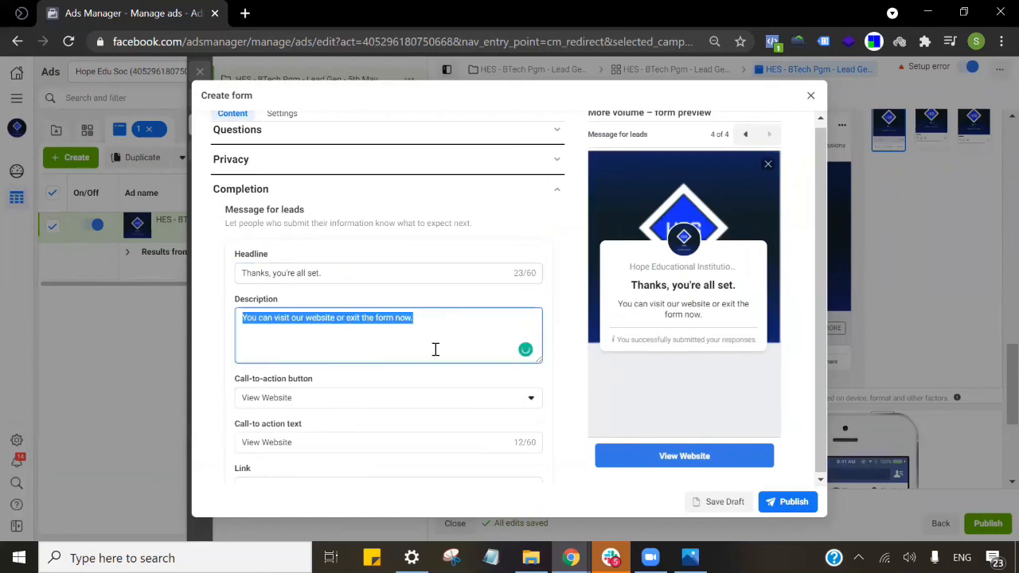
type("0ur team wo")
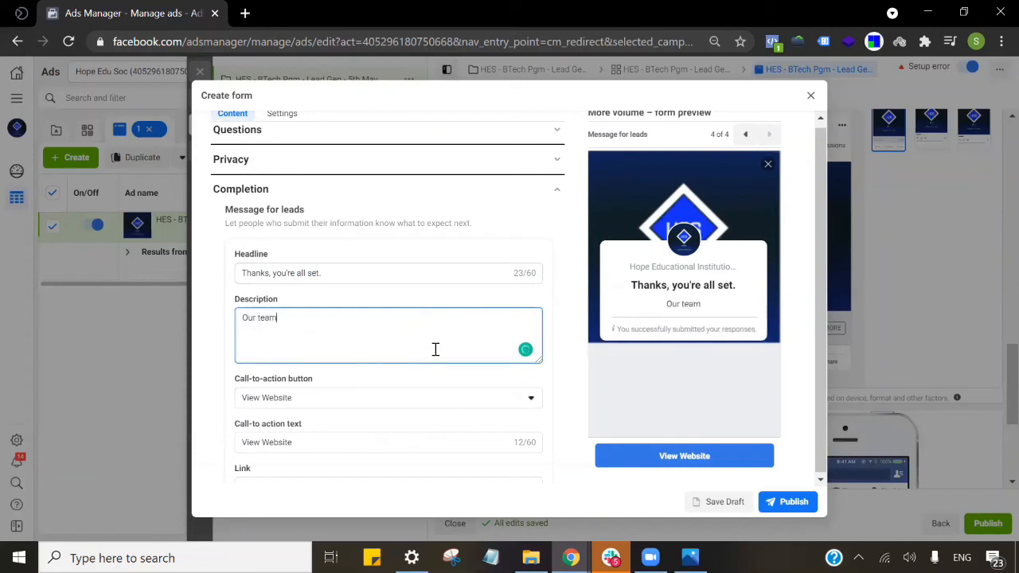
type("uld get in touch with you s")
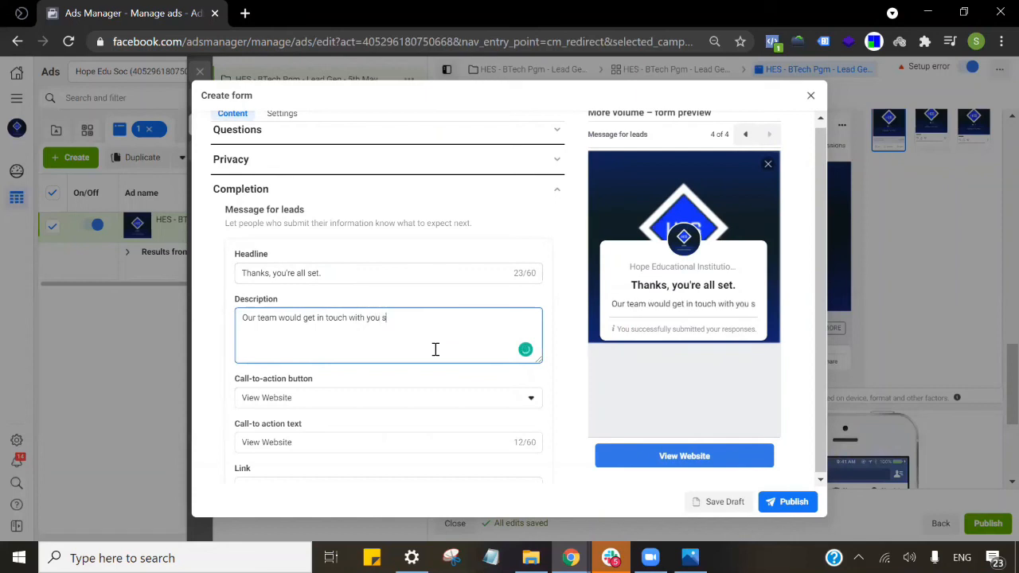
type("oon.")
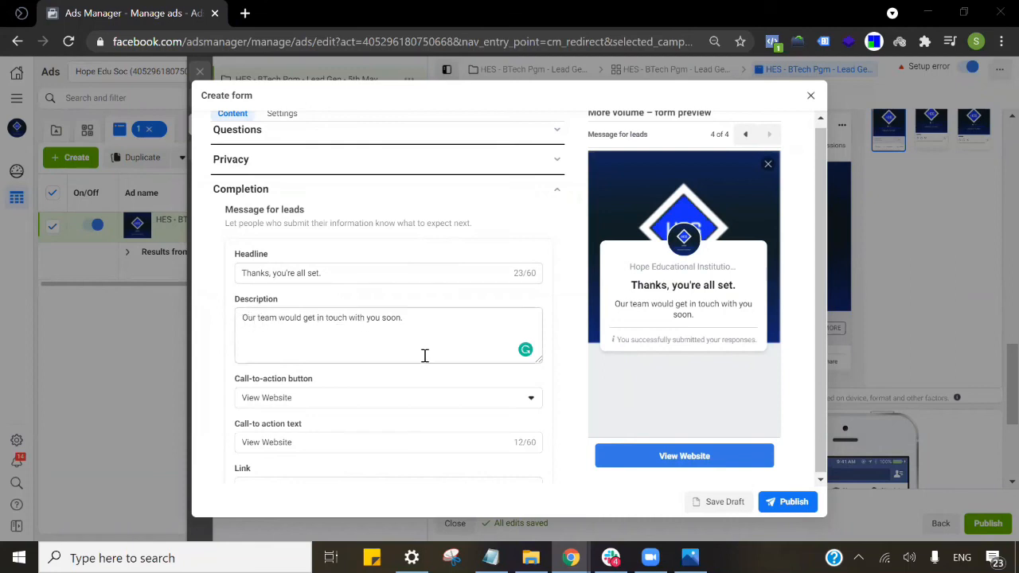
left_click(360, 406)
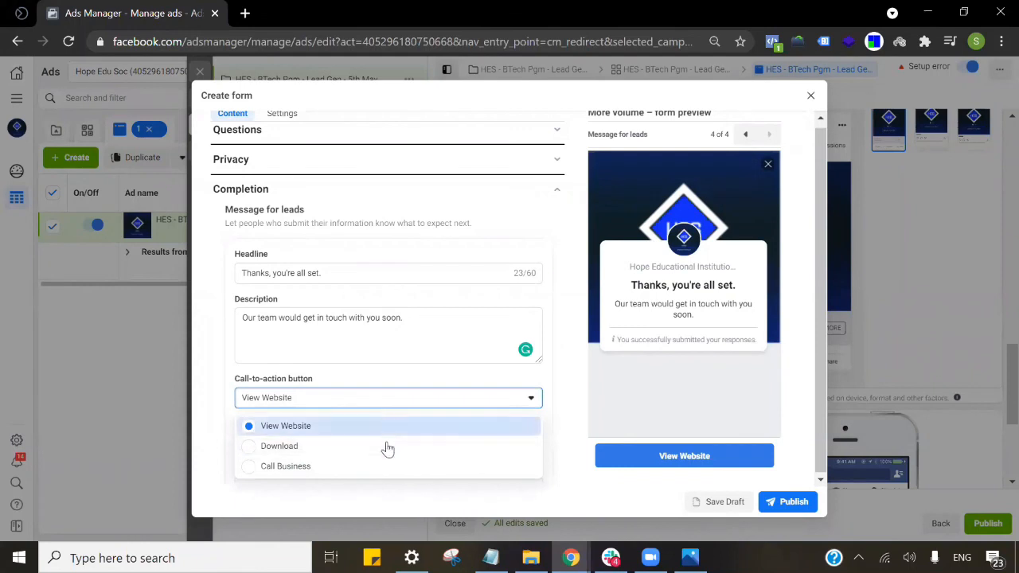
left_click(404, 396)
scroll(400, 436, "down", 1)
left_click(347, 391)
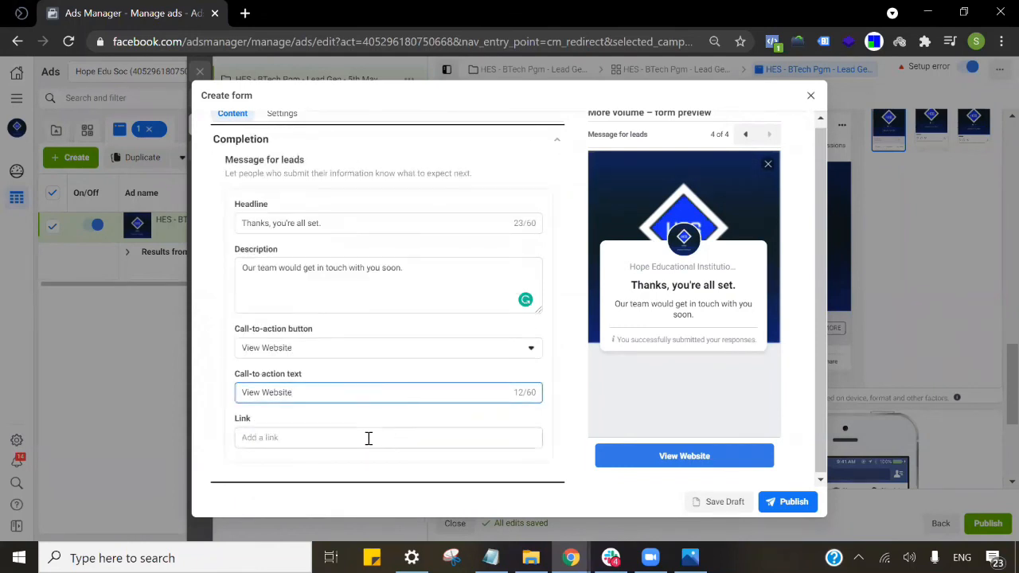
left_click(369, 438)
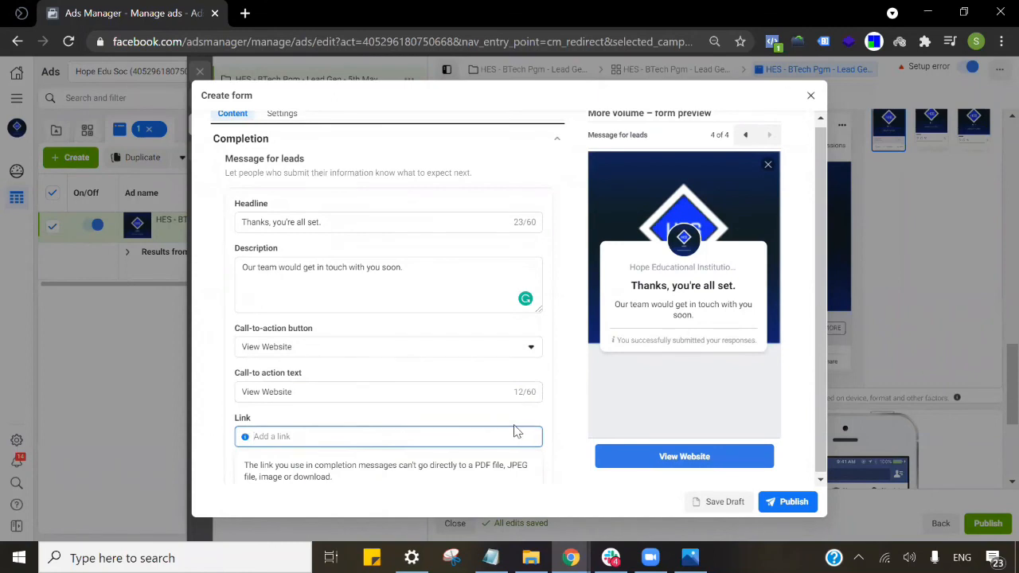
type("www.facebook.com")
Change the button text to 'View Our Site' and close the lead form.
left_click(470, 390)
key("shift+Left")
key("shift+Left")
key("shift+Left")
key("shift+Left")
type("Our Site")
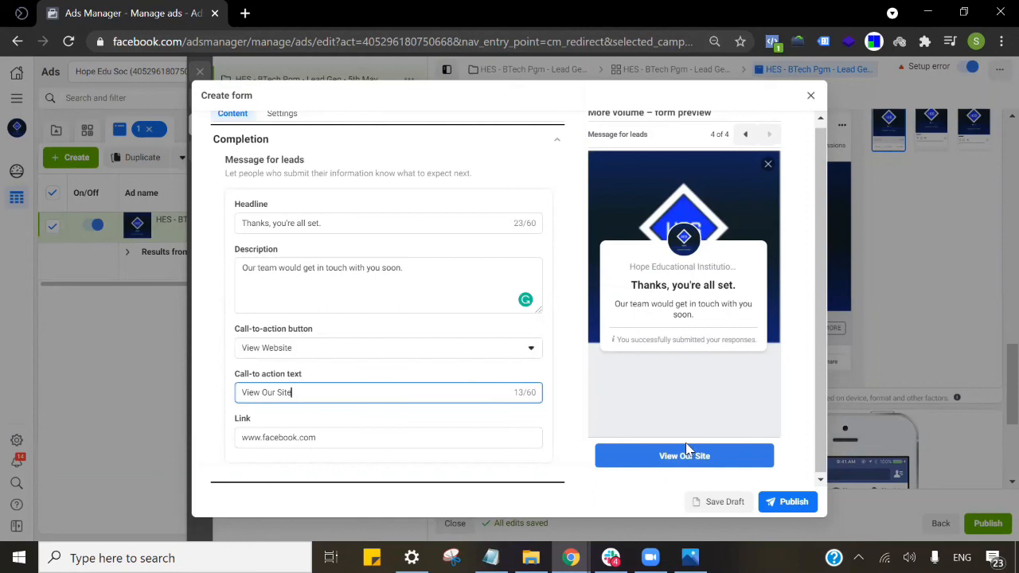
scroll(406, 314, "up", 3)
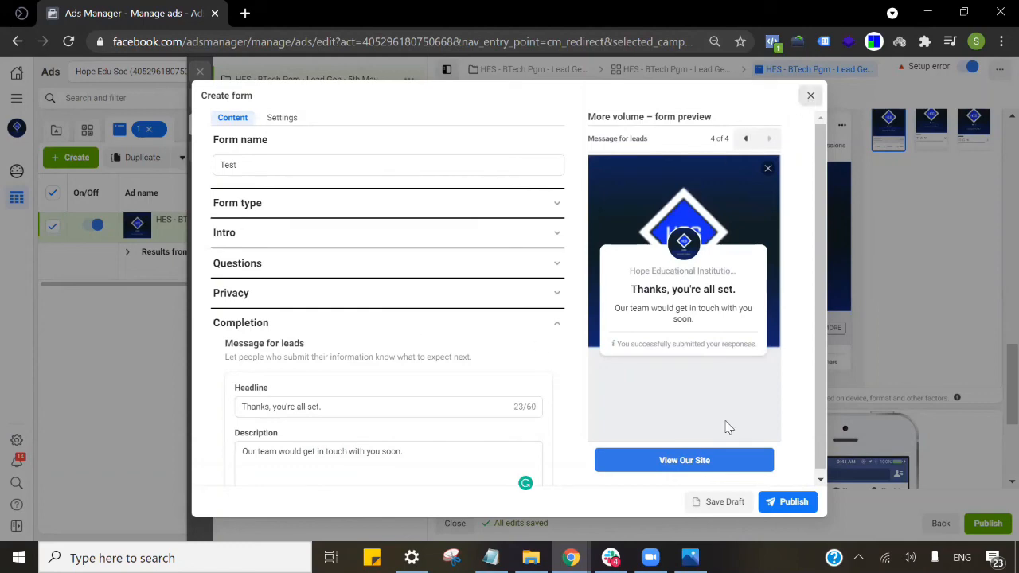
key("Escape")
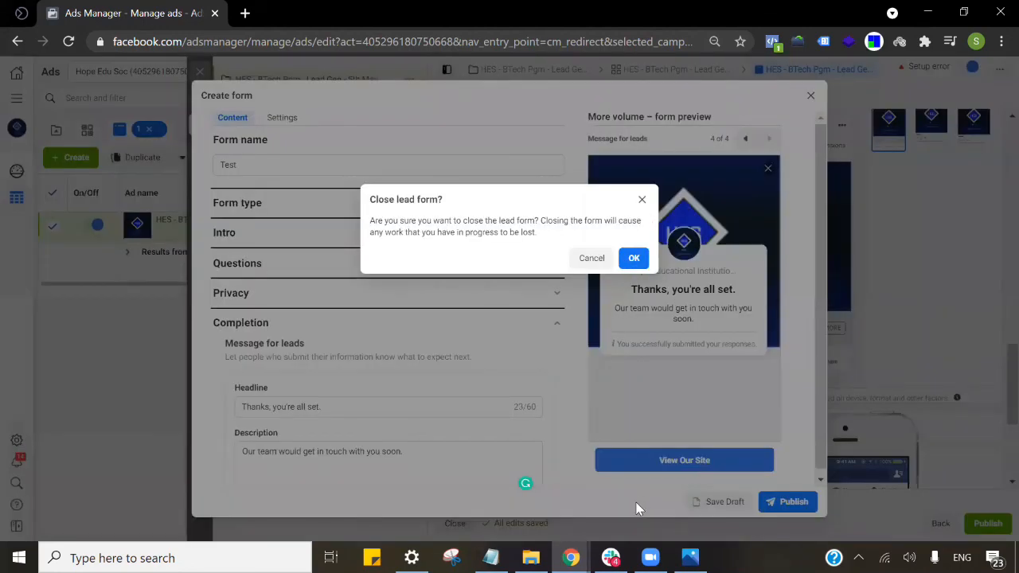